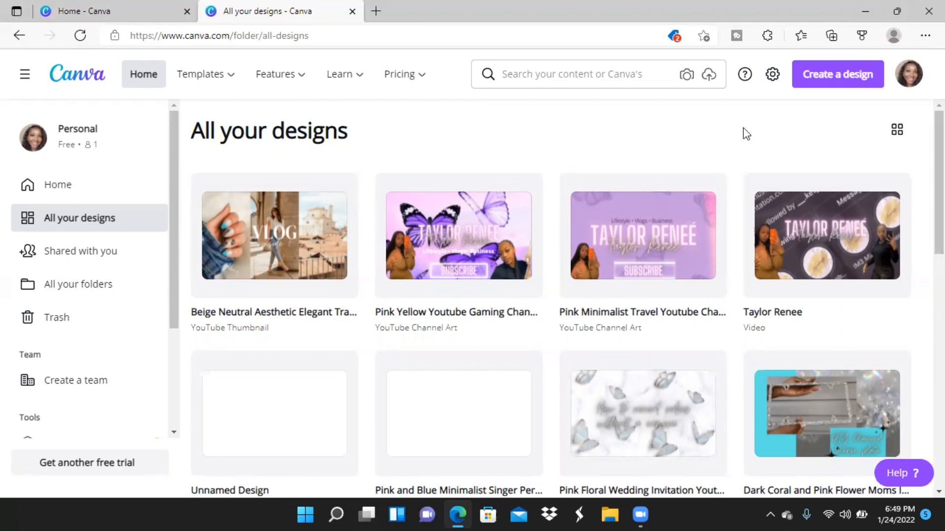
Open the existing YouTube intro video design and delete both overlapping name titles from its first page.
{"action": "left_click", "coordinate": [830, 207]}
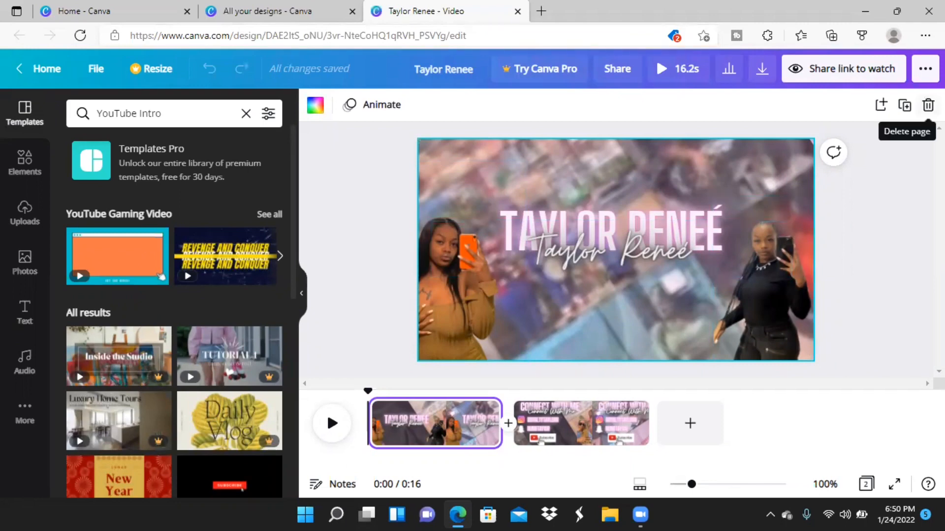
{"action": "left_click", "coordinate": [690, 208]}
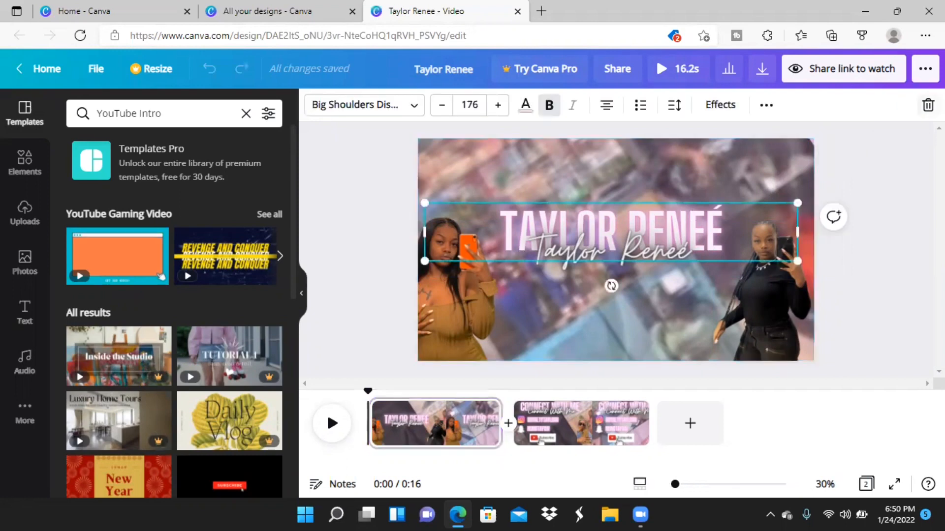
{"action": "key", "text": "Delete"}
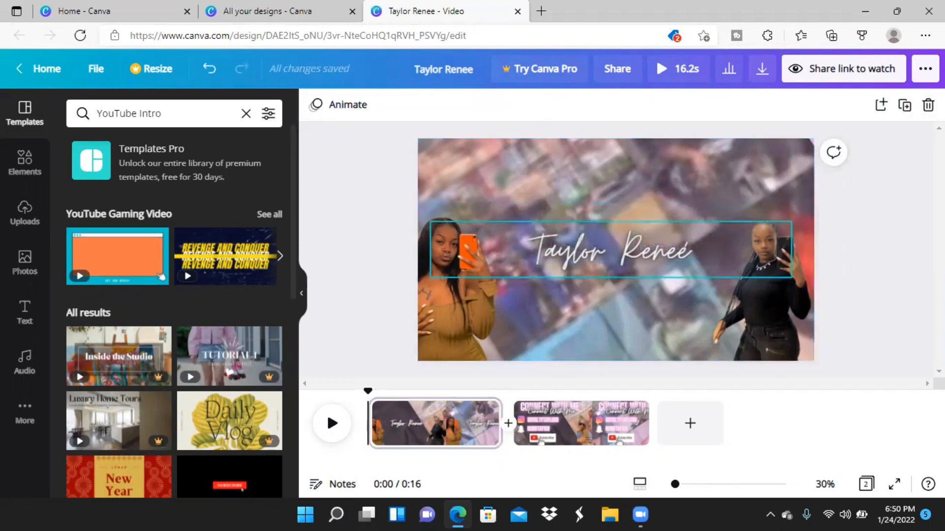
{"action": "left_click", "coordinate": [677, 250]}
{"action": "key", "text": "Delete"}
Delete the two cutout photos and remove the rest of the first page with its background video.
{"action": "left_click", "coordinate": [774, 268]}
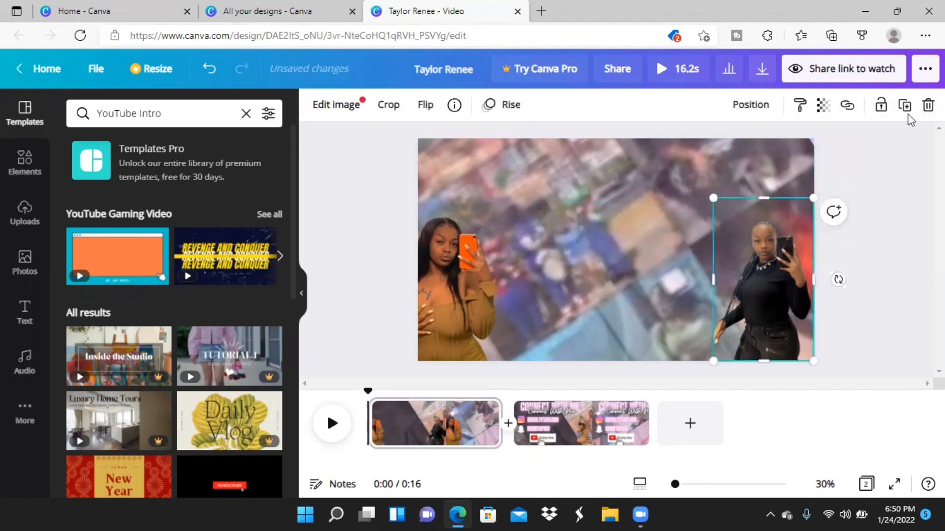
{"action": "left_click", "coordinate": [475, 279]}
{"action": "left_click", "coordinate": [922, 106]}
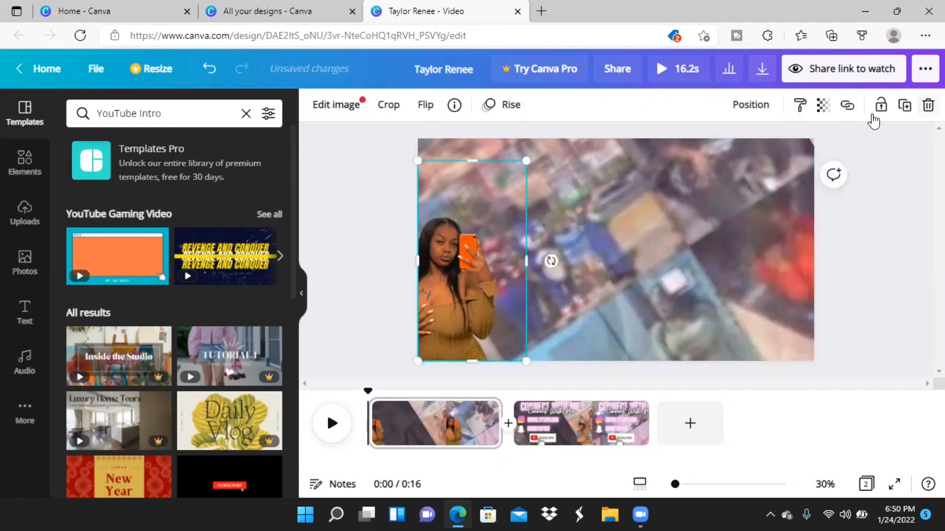
{"action": "left_click", "coordinate": [927, 105]}
Delete the script and block-letter "Connect With Me" titles from the remaining page.
{"action": "left_click", "coordinate": [619, 175]}
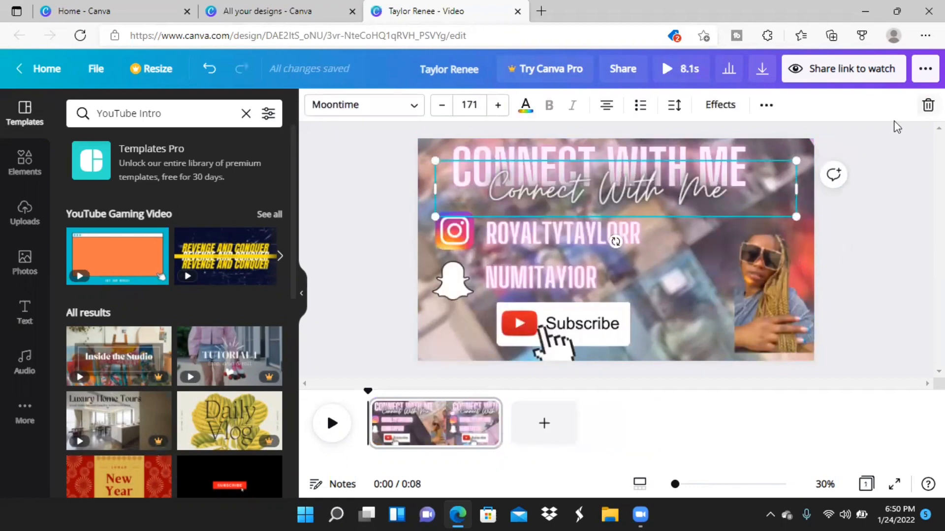
{"action": "key", "text": "Delete"}
{"action": "left_click", "coordinate": [721, 169]}
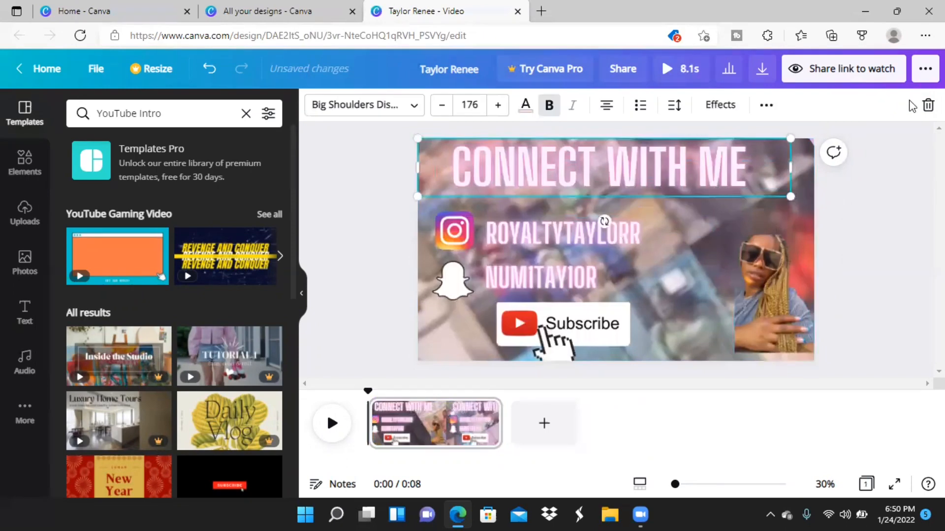
{"action": "key", "text": "Delete"}
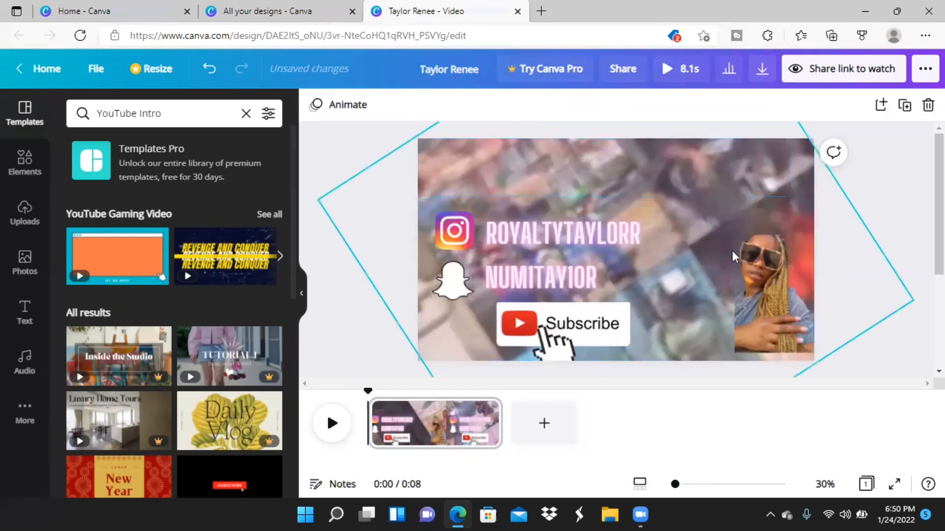
Delete the tilted background video and the cutout photo of the woman in sunglasses.
{"action": "left_click", "coordinate": [736, 255]}
{"action": "left_click", "coordinate": [928, 105]}
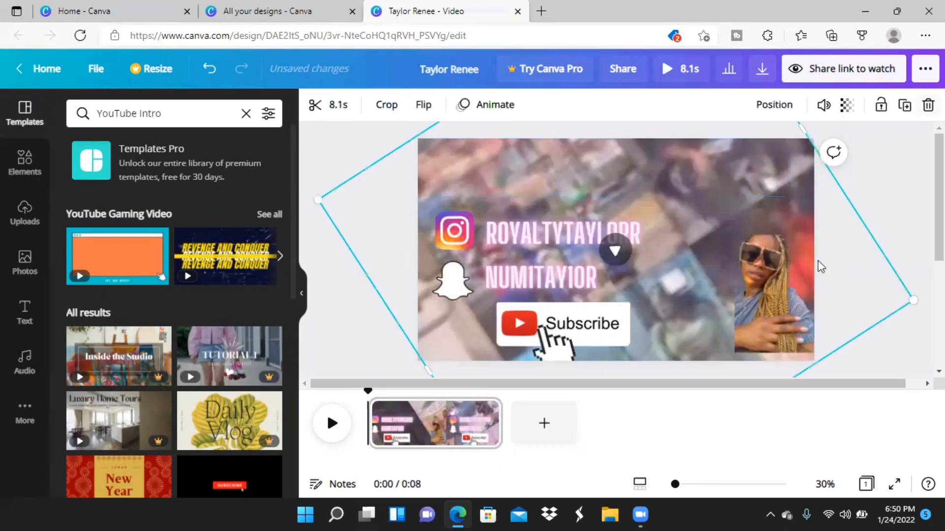
{"action": "left_click", "coordinate": [765, 273]}
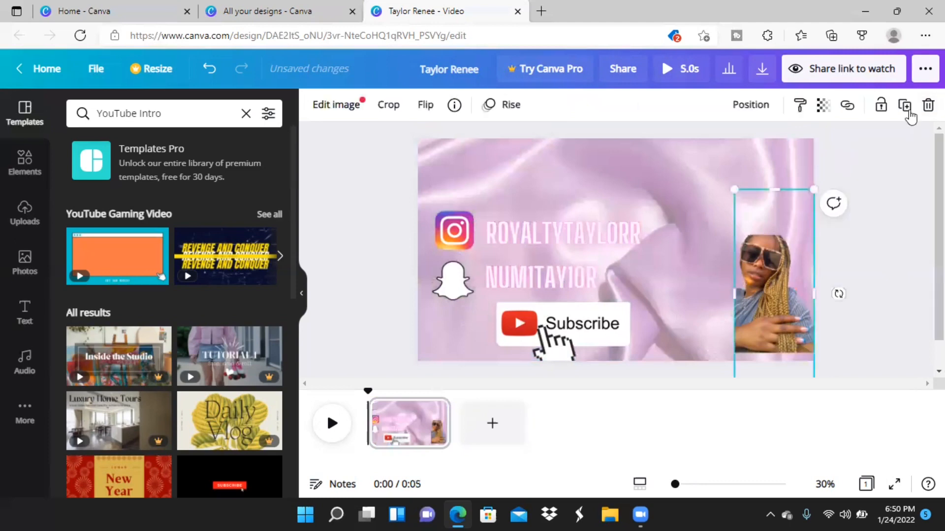
{"action": "key", "text": "Delete"}
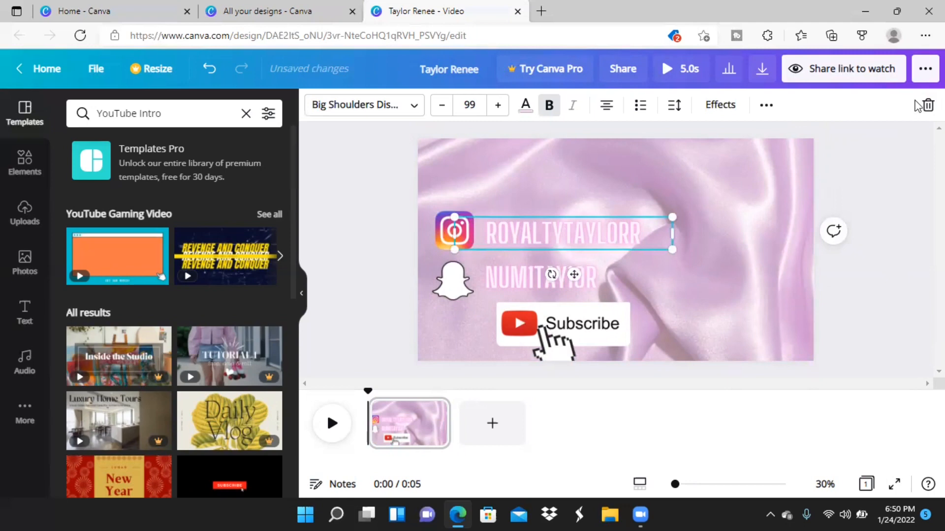
Delete the text lines with the Instagram and Snapchat handles.
{"action": "key", "text": "Delete"}
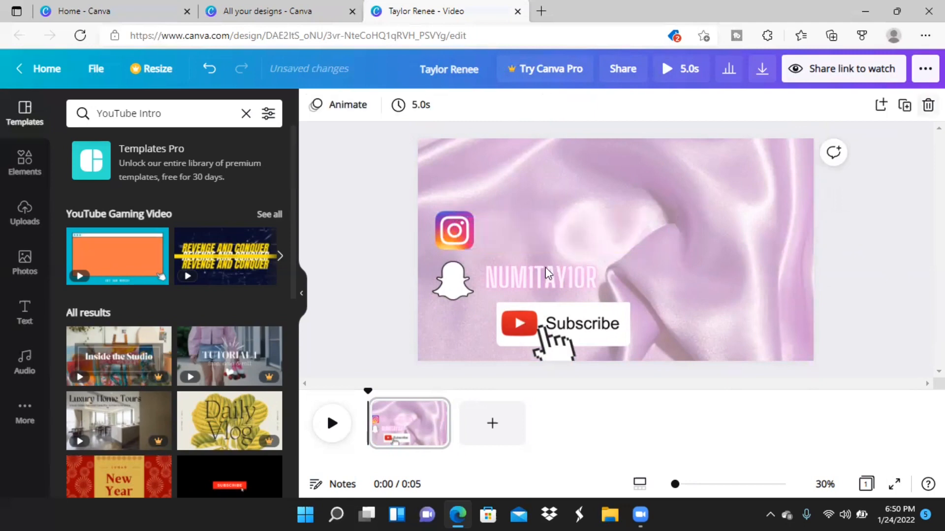
{"action": "left_click", "coordinate": [541, 278]}
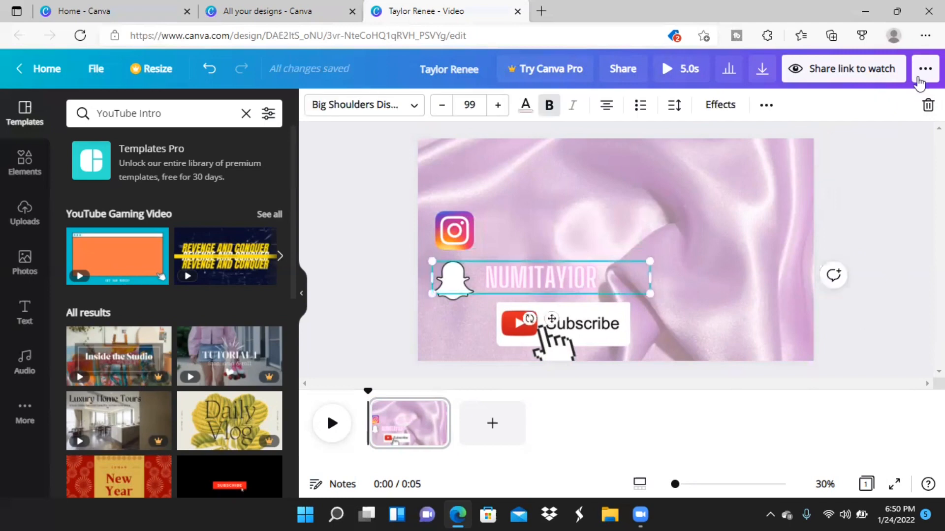
{"action": "key", "text": "Delete"}
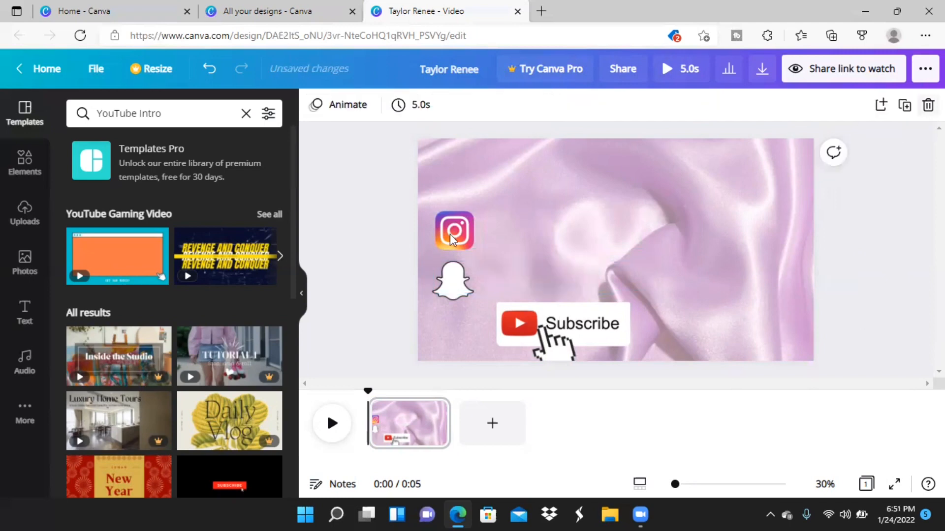
Delete the Instagram icon, the Snapchat icon and the Subscribe graphic from the page.
{"action": "left_click", "coordinate": [454, 231]}
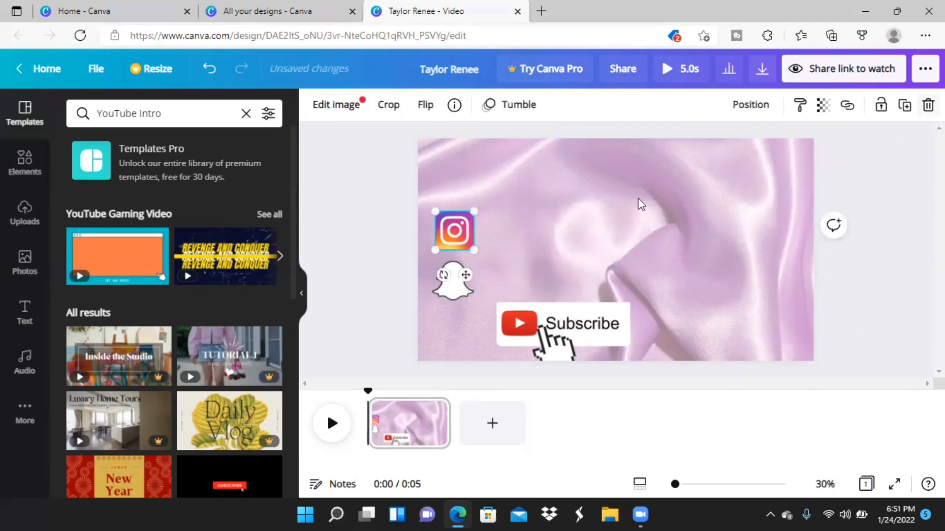
{"action": "key", "text": "Delete"}
{"action": "left_click", "coordinate": [457, 290]}
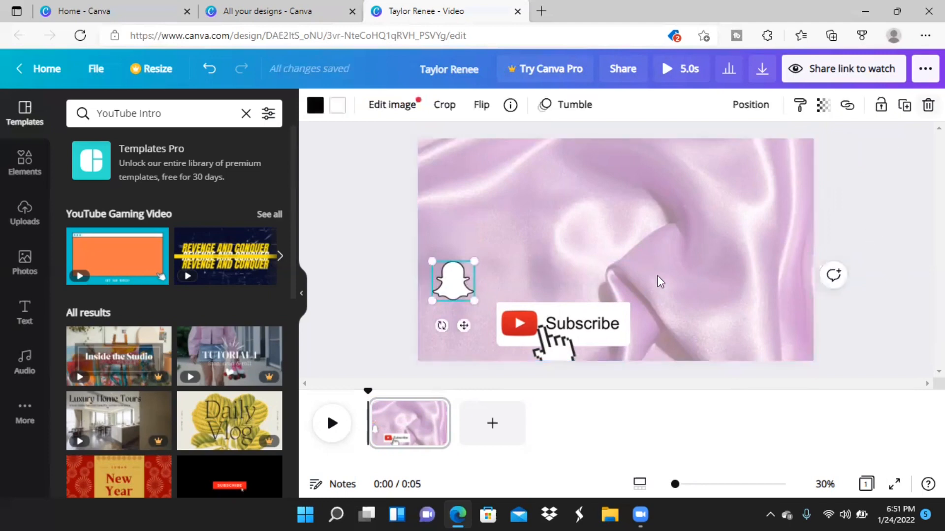
{"action": "key", "text": "Delete"}
{"action": "left_click", "coordinate": [602, 323]}
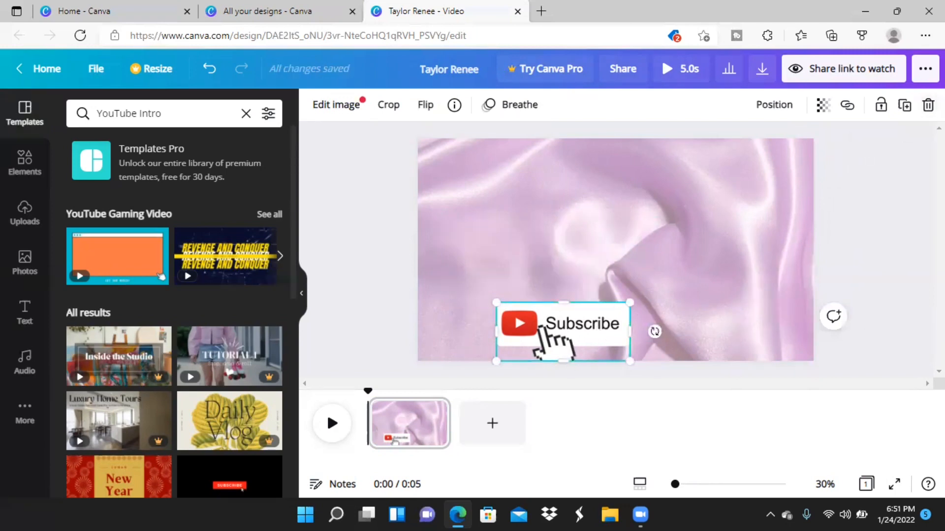
{"action": "left_click", "coordinate": [928, 105]}
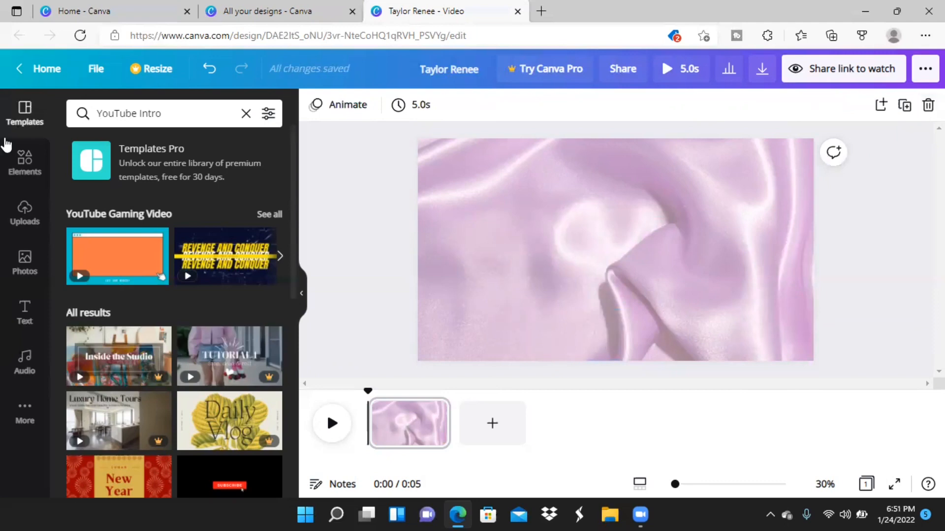
Show the uploaded media and delete the pink satin background image so the page is blank.
{"action": "left_click", "coordinate": [25, 214]}
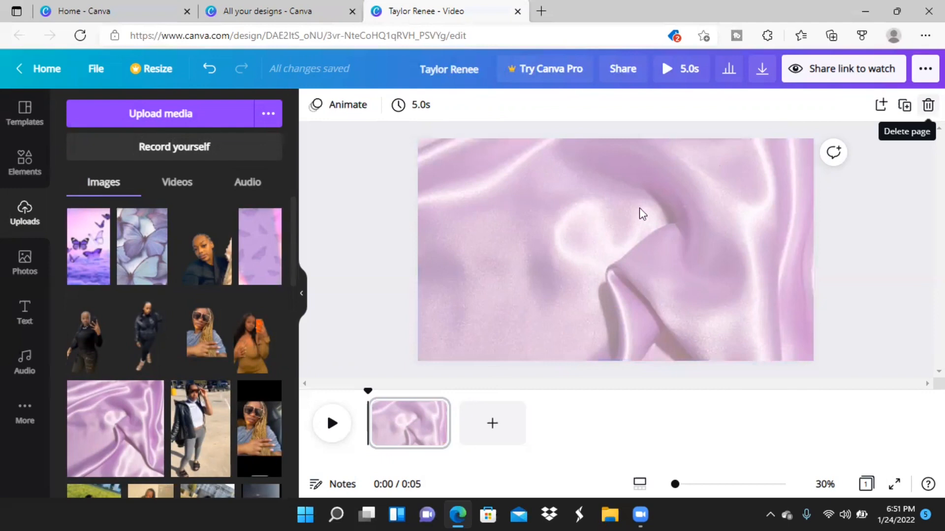
{"action": "left_click", "coordinate": [764, 172]}
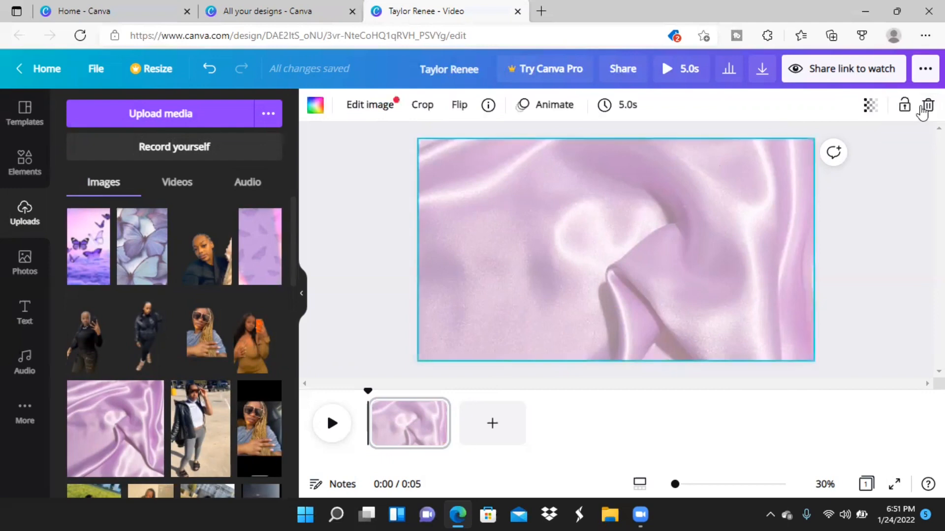
{"action": "key", "text": "Delete"}
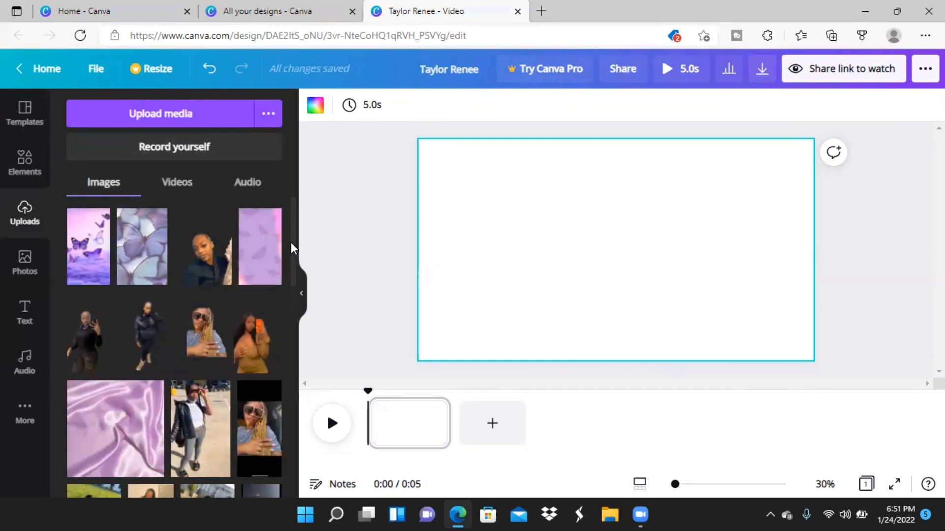
Insert the uploaded pink satin image on the blank page and enlarge it to cover nearly the whole canvas.
{"action": "mouse_move", "coordinate": [290, 242]}
{"action": "left_mouse_down"}
{"action": "mouse_move", "coordinate": [287, 332]}
{"action": "mouse_move", "coordinate": [287, 258]}
{"action": "left_mouse_up"}
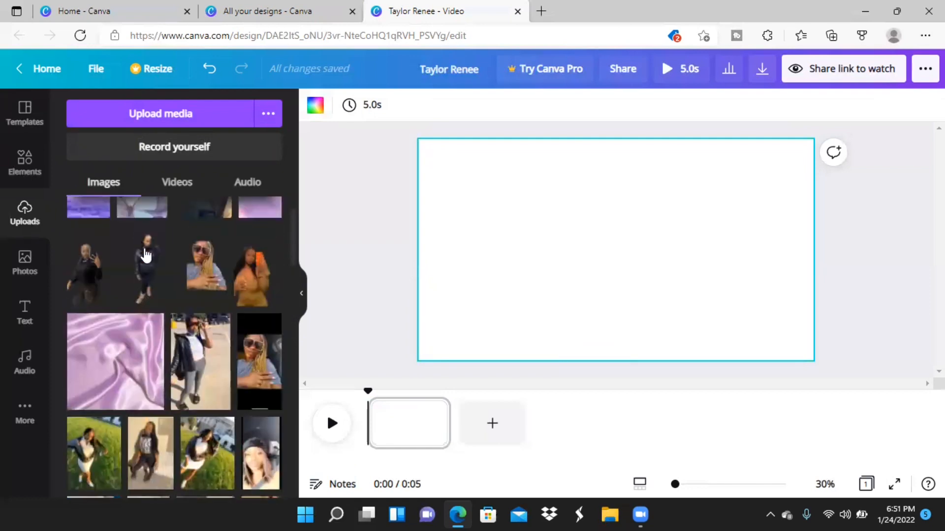
{"action": "left_click", "coordinate": [110, 361]}
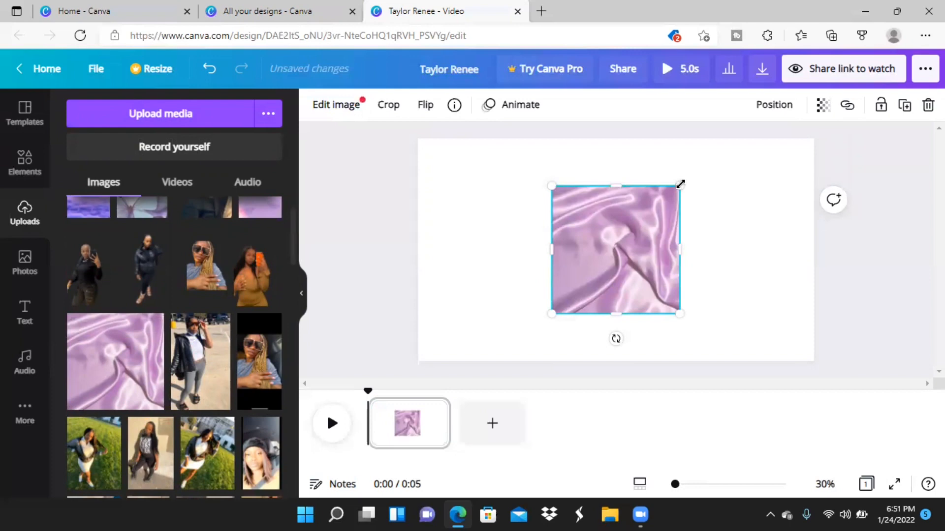
{"action": "left_click_drag", "start_coordinate": [680, 184], "coordinate": [925, 169]}
{"action": "left_click_drag", "start_coordinate": [552, 311], "coordinate": [441, 362]}
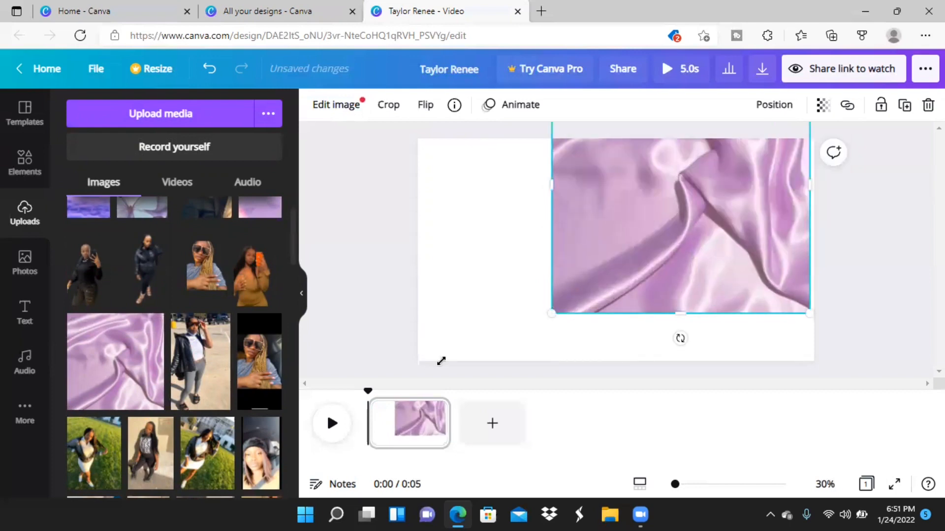
{"action": "left_click_drag", "start_coordinate": [285, 385], "coordinate": [253, 397]}
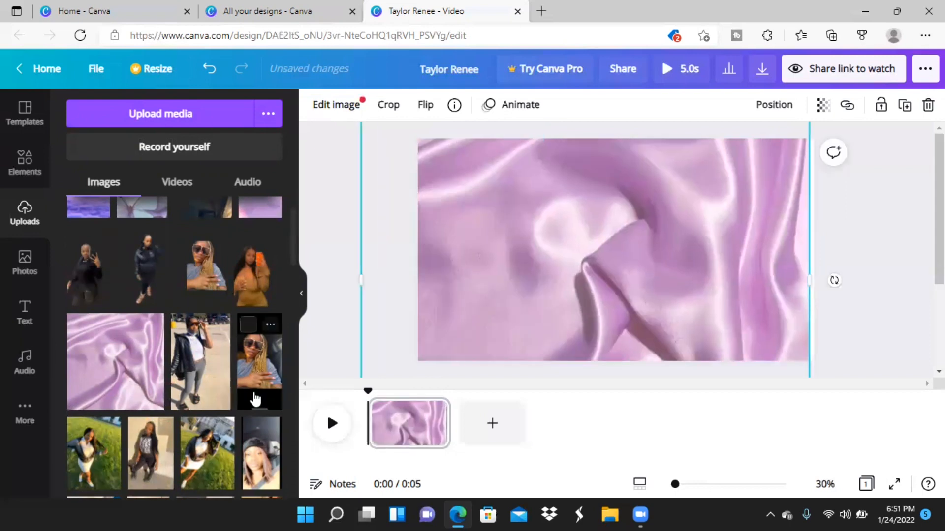
Set the satin image's transparency to 69.
{"action": "left_click", "coordinate": [822, 109]}
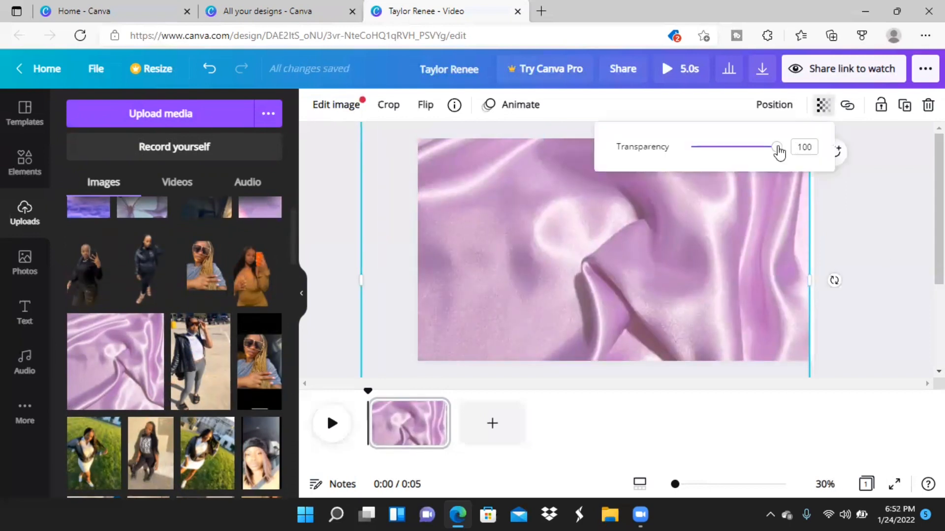
{"action": "left_click_drag", "start_coordinate": [779, 153], "coordinate": [750, 159]}
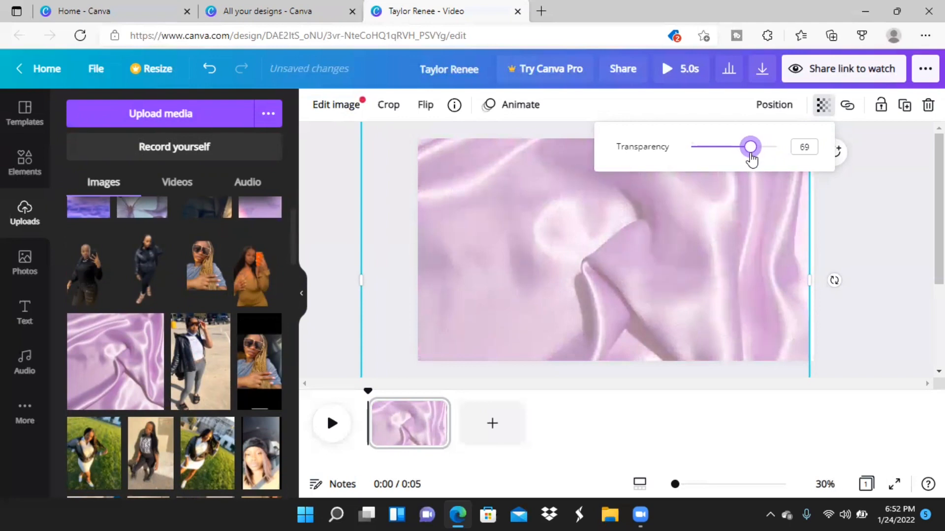
{"action": "left_click", "coordinate": [917, 229]}
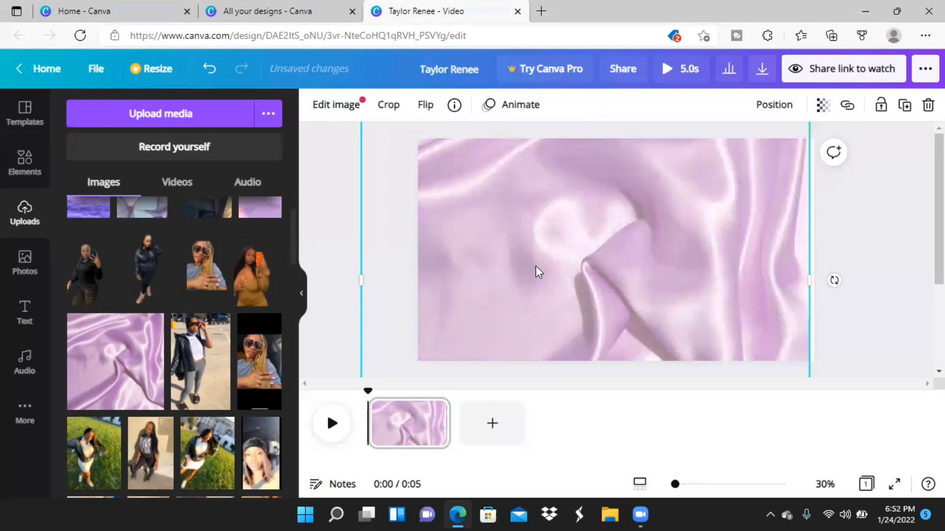
Add the uploaded screen recording of the Instagram photo grid over the satin image and briefly preview the page.
{"action": "left_click", "coordinate": [183, 191]}
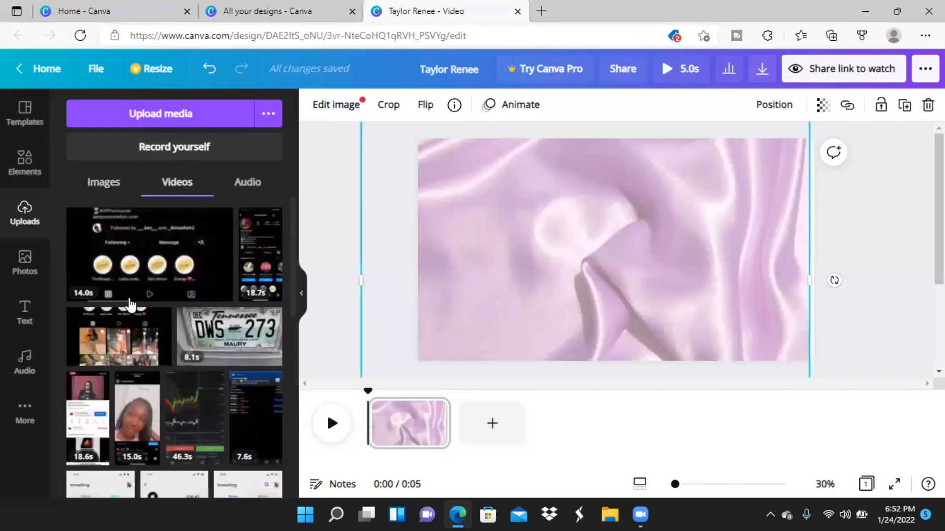
{"action": "left_click", "coordinate": [129, 332]}
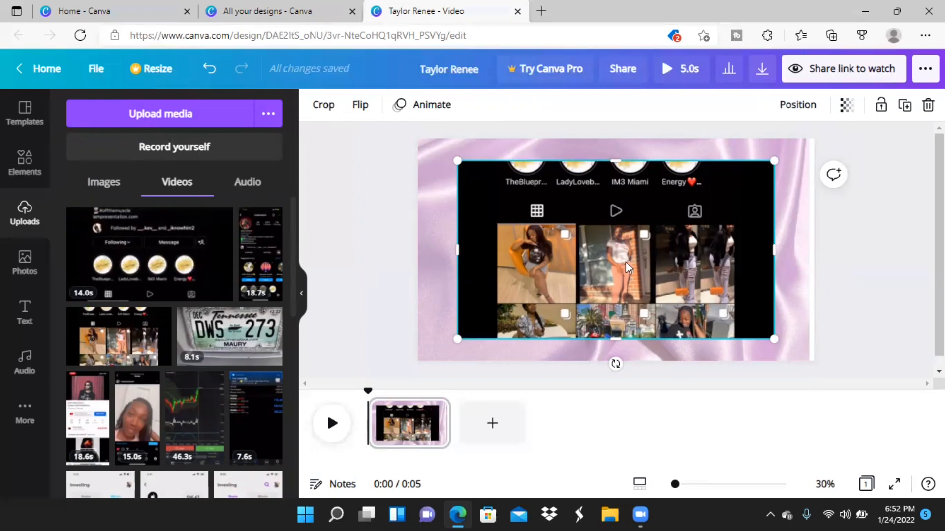
{"action": "left_click", "coordinate": [331, 426]}
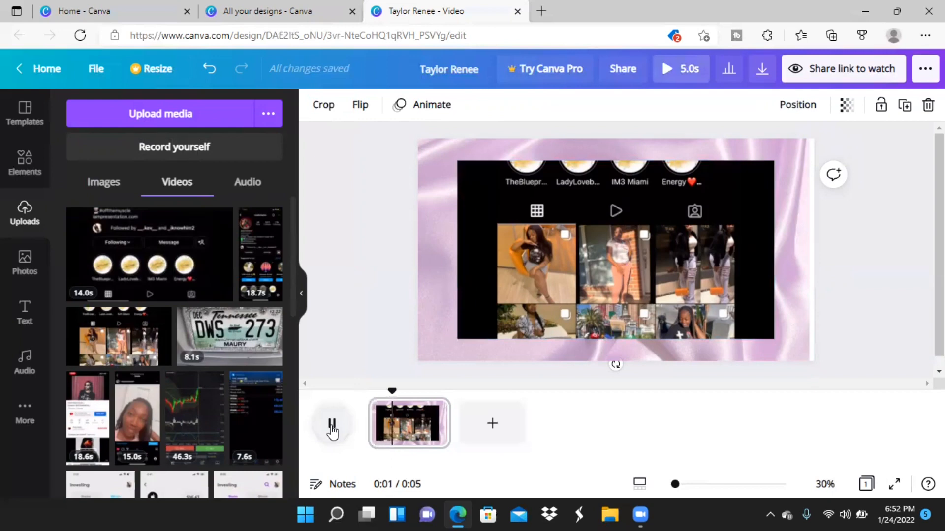
{"action": "left_click", "coordinate": [331, 426]}
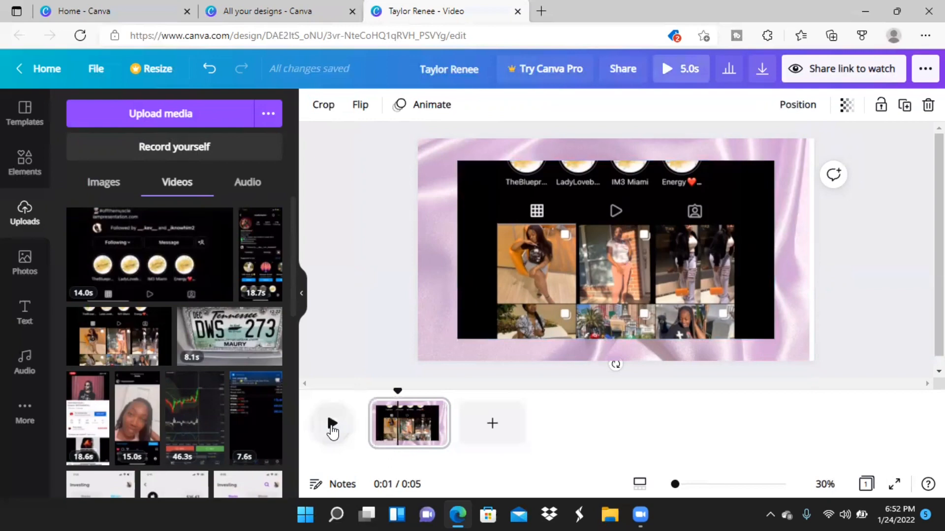
Tilt the photo-grid screen recording counter-clockwise and enlarge it until it covers the whole page.
{"action": "left_click", "coordinate": [630, 259]}
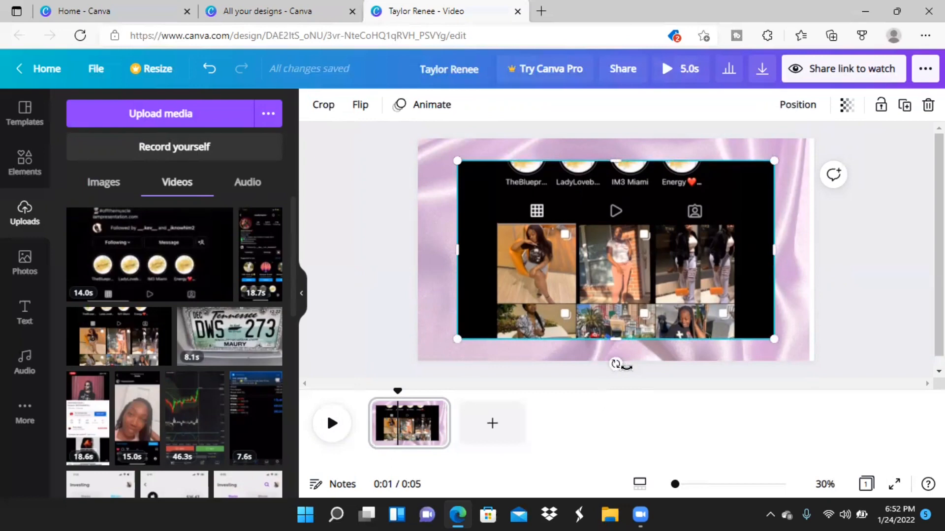
{"action": "left_click_drag", "start_coordinate": [616, 364], "coordinate": [658, 356]}
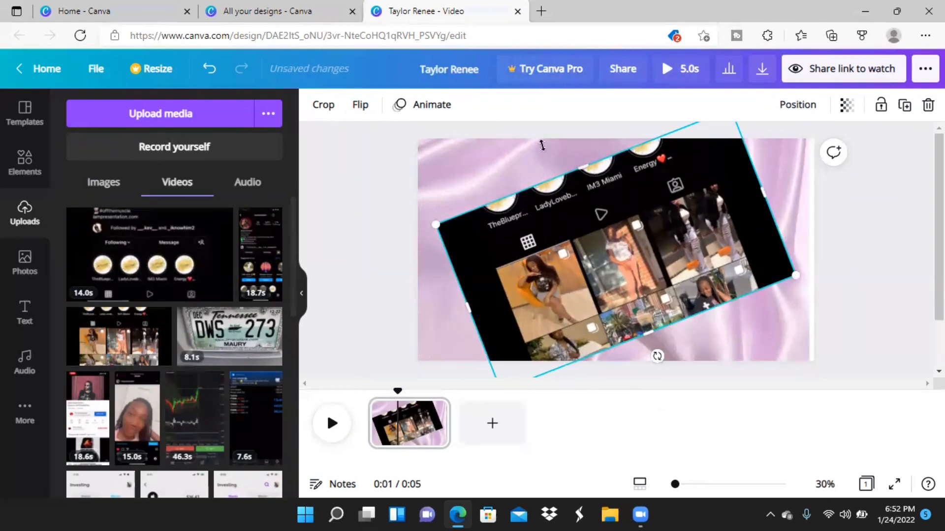
{"action": "left_click_drag", "start_coordinate": [542, 145], "coordinate": [403, 129]}
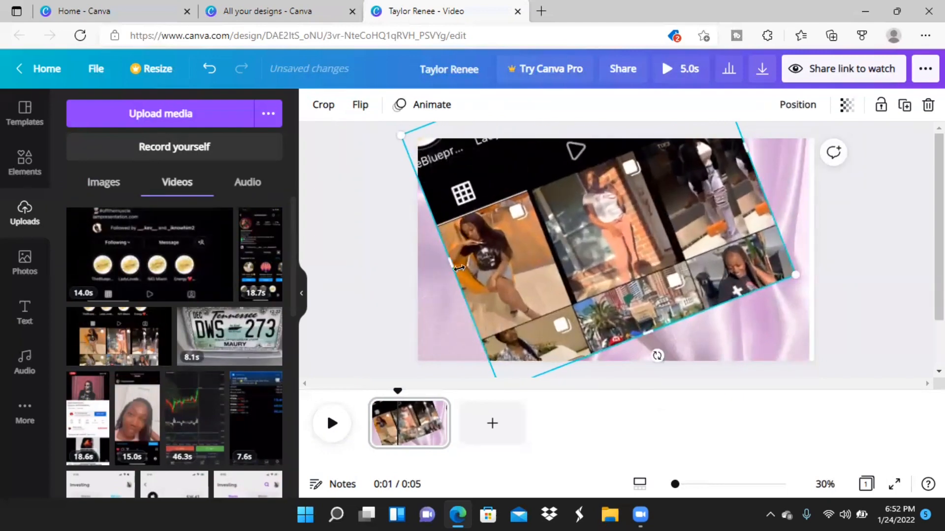
{"action": "left_click_drag", "start_coordinate": [458, 268], "coordinate": [389, 355]}
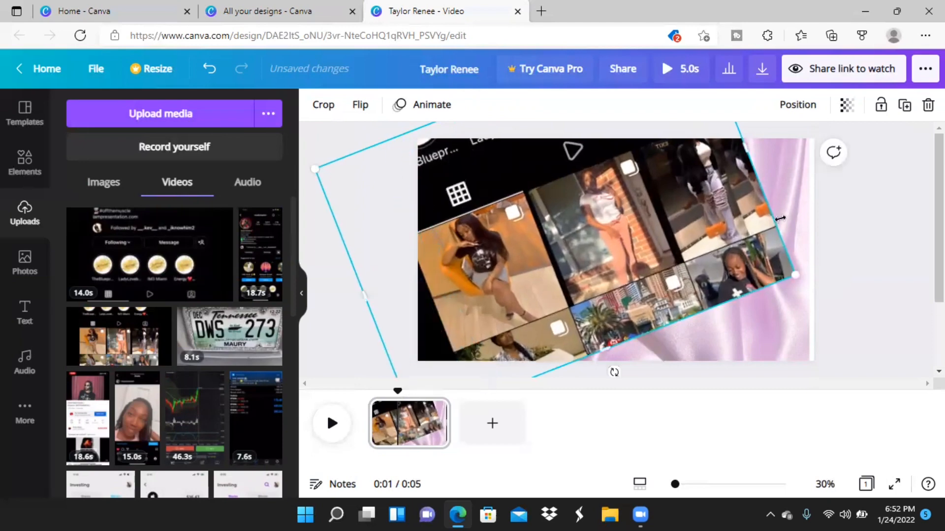
{"action": "left_click_drag", "start_coordinate": [758, 156], "coordinate": [839, 165]}
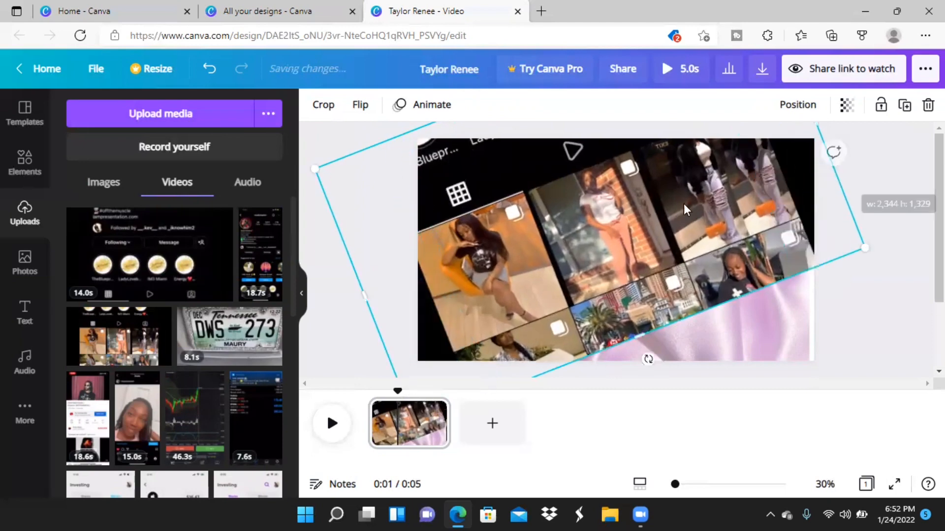
{"action": "left_click_drag", "start_coordinate": [641, 338], "coordinate": [742, 419]}
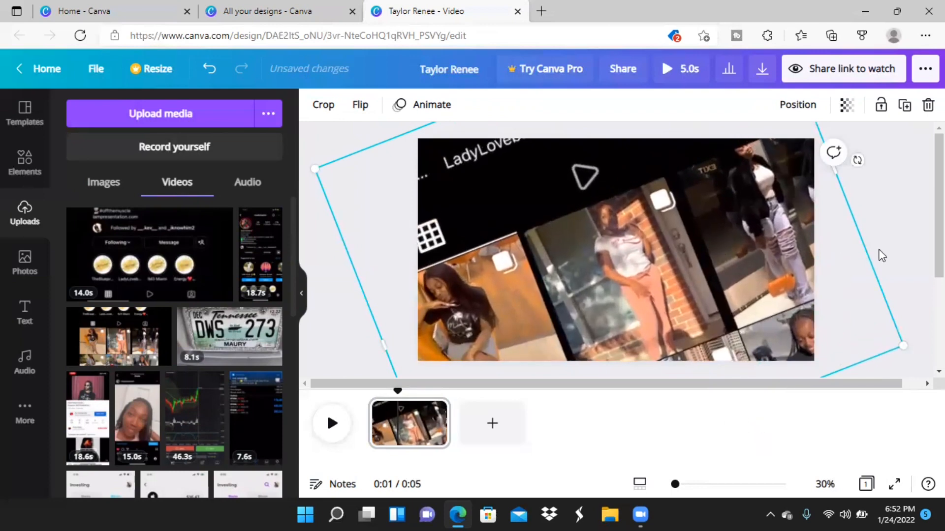
Try adding a second copy of the photo-grid recording over the page and delete that copy.
{"action": "left_click", "coordinate": [131, 339]}
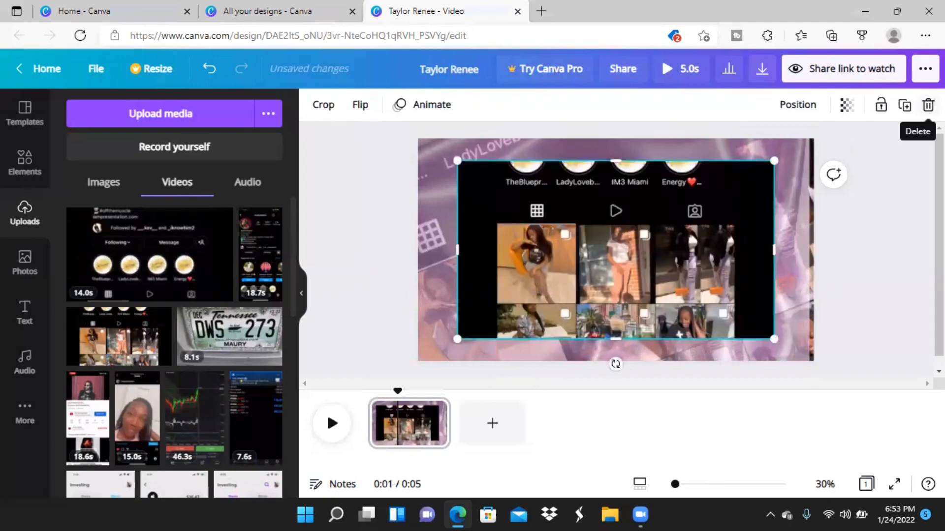
{"action": "left_click", "coordinate": [928, 105]}
Try aligning the satin image to the top of the page and undo the alignment.
{"action": "left_click", "coordinate": [709, 241]}
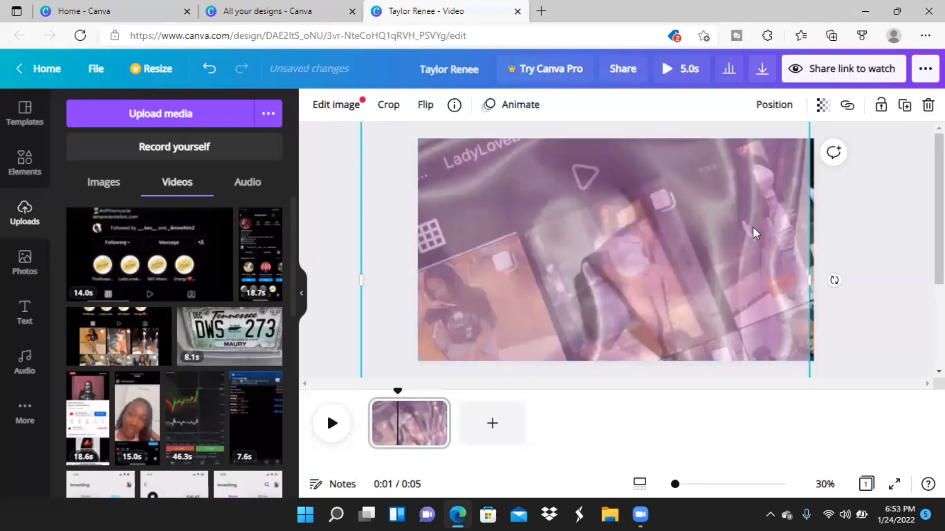
{"action": "left_click", "coordinate": [788, 116]}
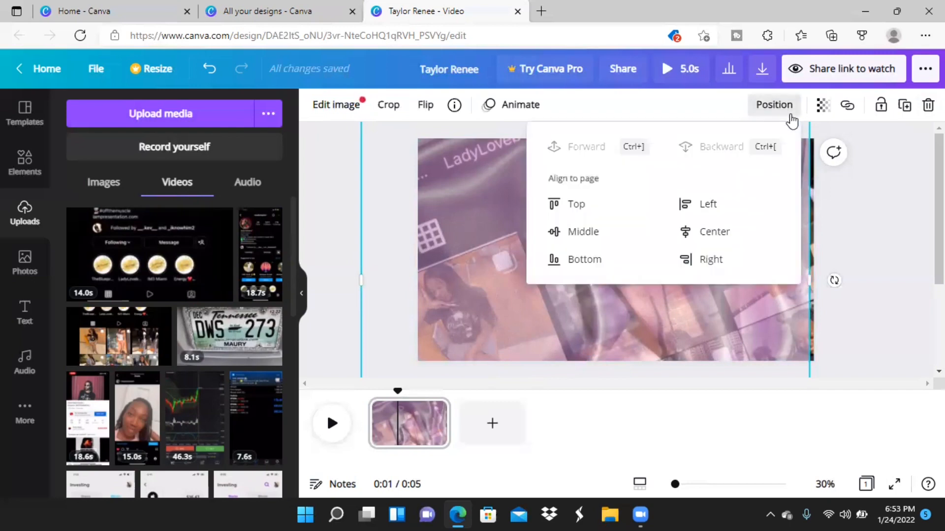
{"action": "left_click", "coordinate": [575, 208]}
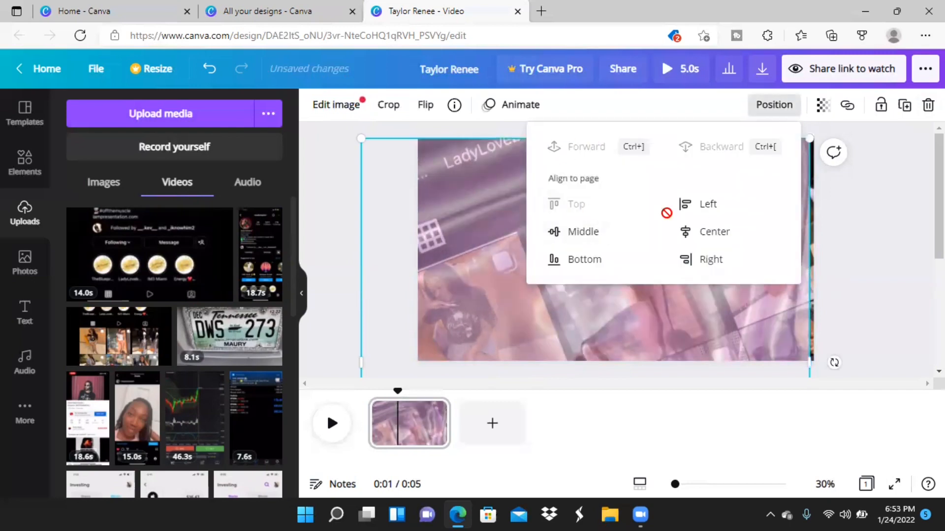
{"action": "left_click", "coordinate": [890, 220]}
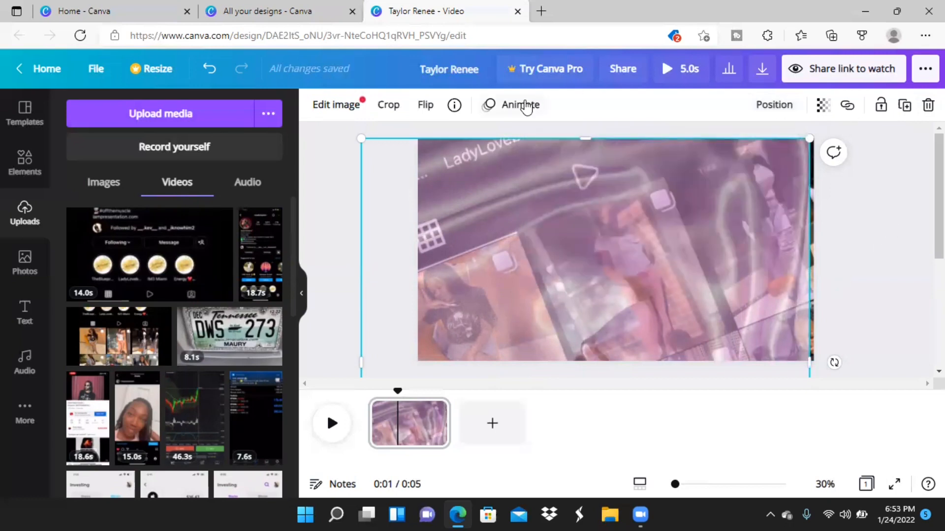
{"action": "key", "text": "ctrl+z"}
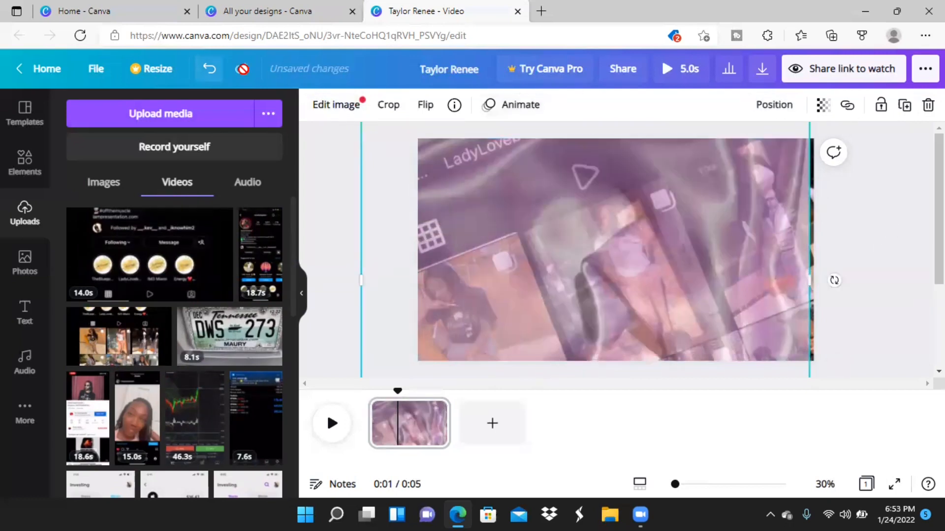
{"action": "left_click", "coordinate": [210, 69]}
{"action": "key", "text": "ctrl+z"}
Enlarge the satin image past the page's right edge and preview the page.
{"action": "left_click_drag", "start_coordinate": [811, 204], "coordinate": [838, 215]}
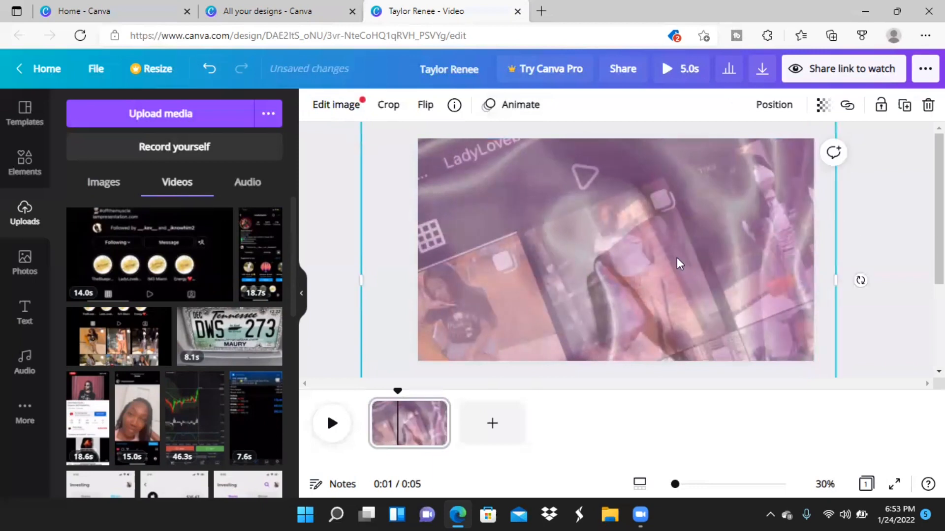
{"action": "left_click", "coordinate": [325, 421]}
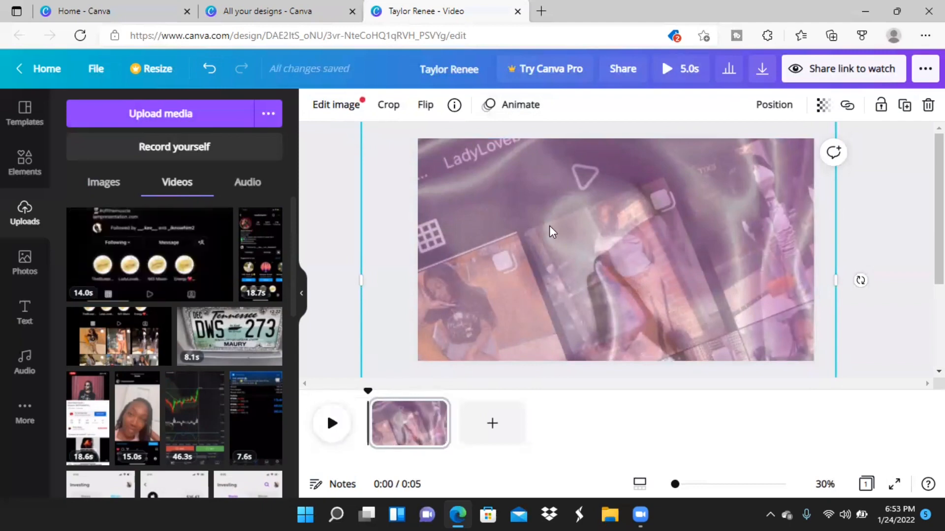
Delete the satin image and the tilted recording so the page is blank.
{"action": "left_click", "coordinate": [928, 105]}
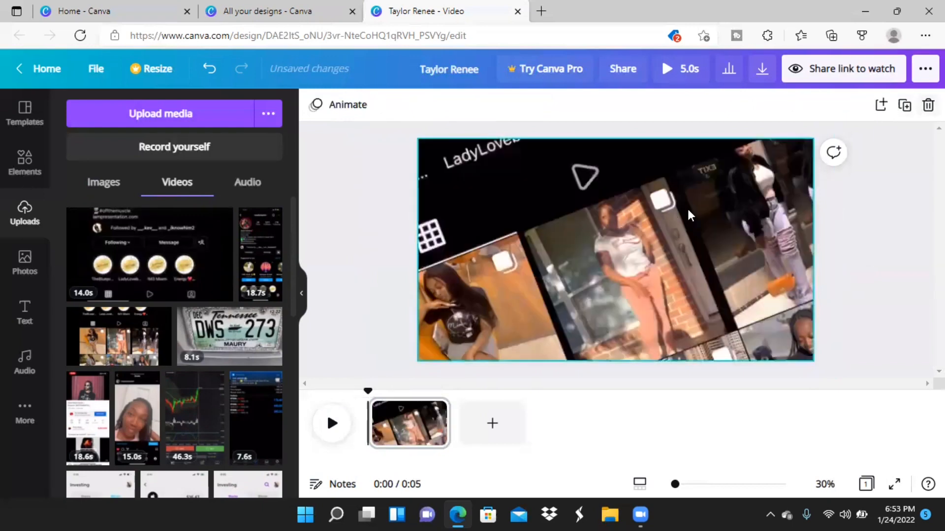
{"action": "left_click", "coordinate": [928, 104]}
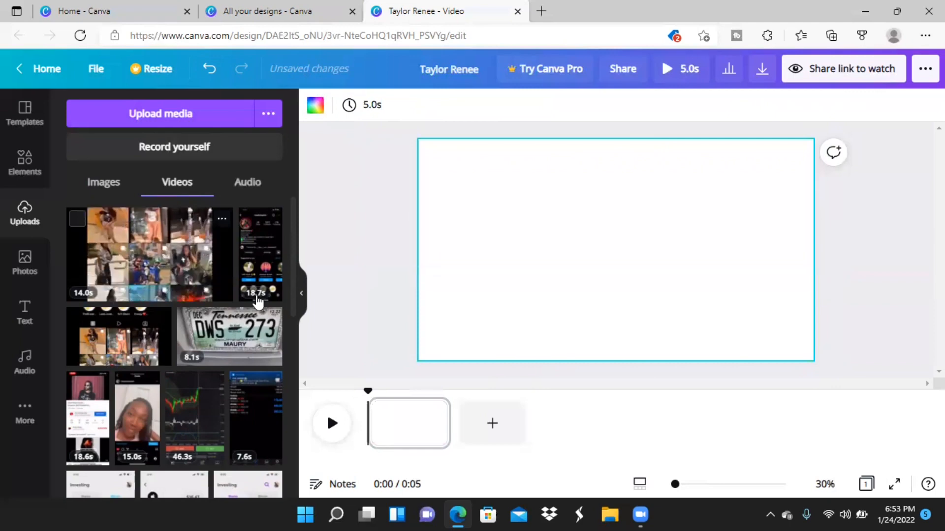
Insert the uploaded pink satin image on the blank page and enlarge it to cover the entire page.
{"action": "left_click", "coordinate": [97, 189]}
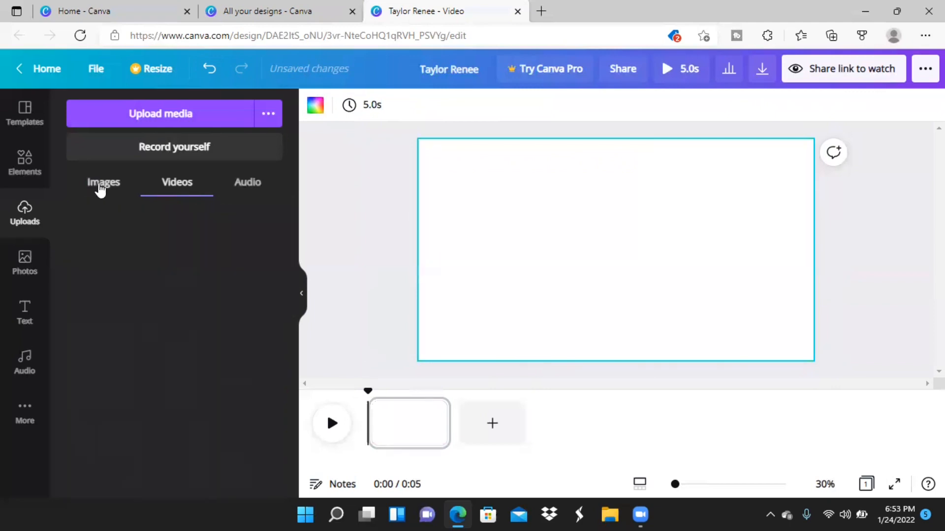
{"action": "left_click", "coordinate": [122, 371]}
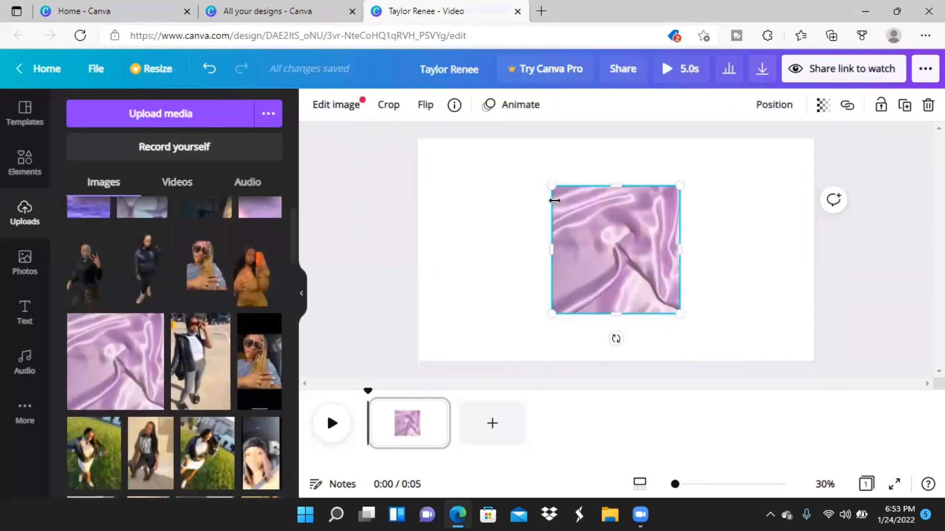
{"action": "left_click_drag", "start_coordinate": [552, 184], "coordinate": [313, 172]}
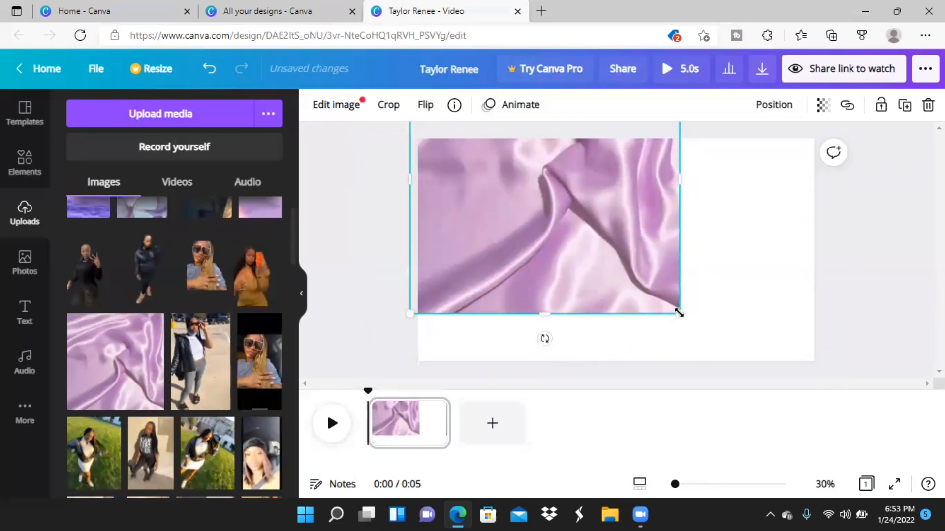
{"action": "left_click_drag", "start_coordinate": [930, 356], "coordinate": [935, 381]}
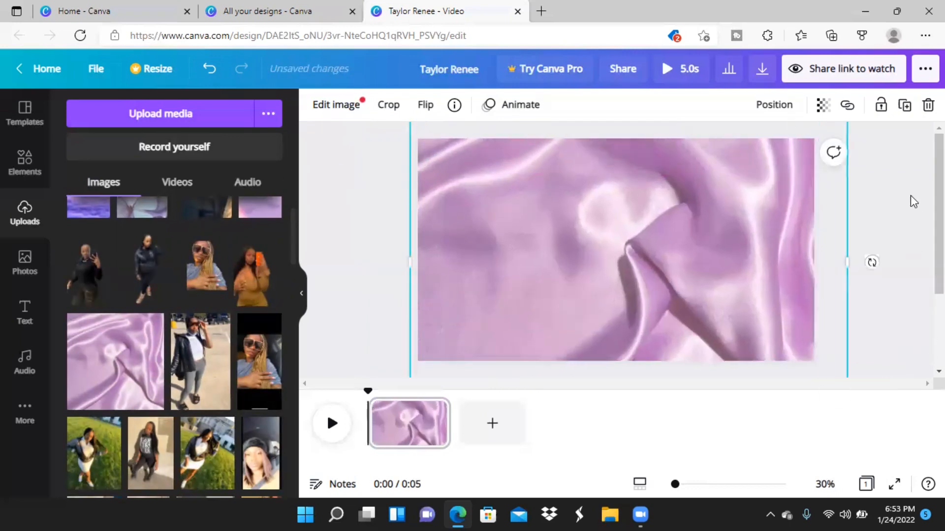
Set the satin image's transparency to 73.
{"action": "left_click", "coordinate": [822, 108]}
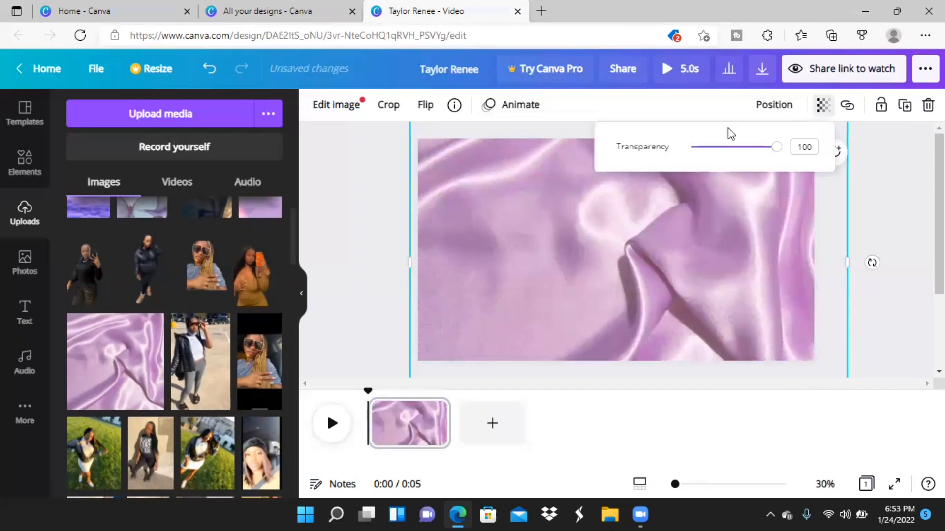
{"action": "left_click_drag", "start_coordinate": [775, 156], "coordinate": [754, 158]}
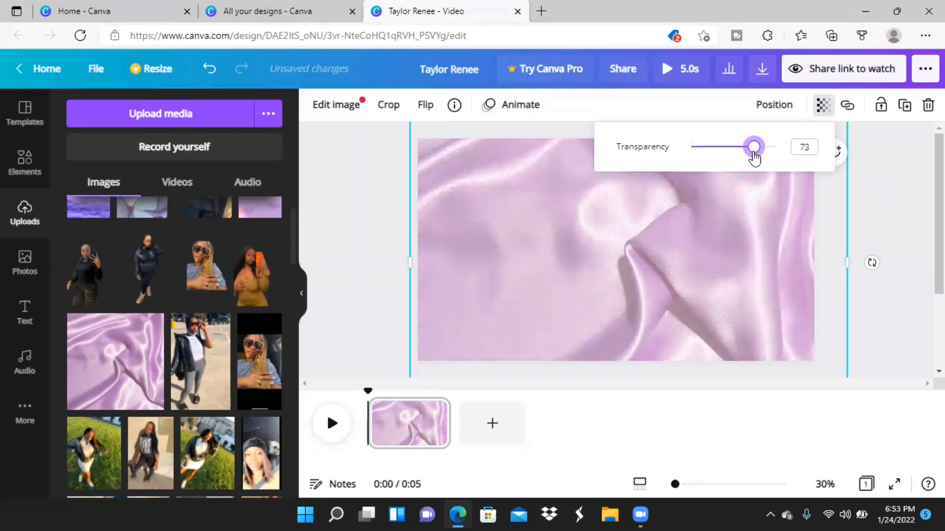
{"action": "left_click", "coordinate": [378, 214]}
{"action": "left_click", "coordinate": [378, 214]}
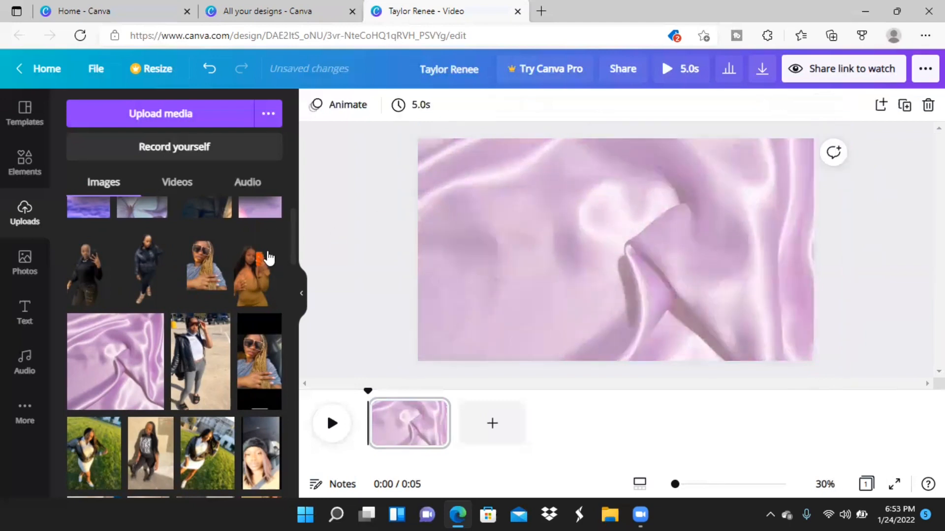
Add the uploaded 14.0-second Instagram profile recording over the satin image and tilt it counter-clockwise.
{"action": "left_click", "coordinate": [187, 184]}
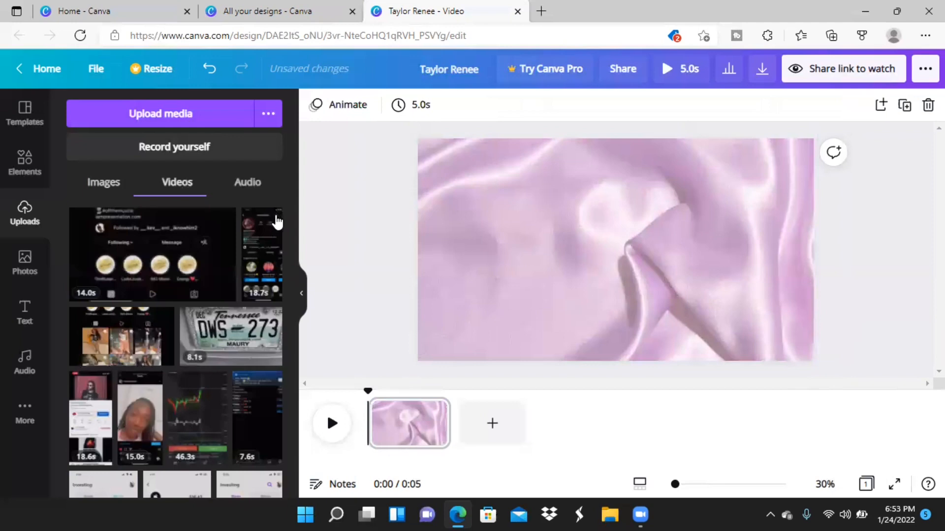
{"action": "left_click", "coordinate": [147, 259]}
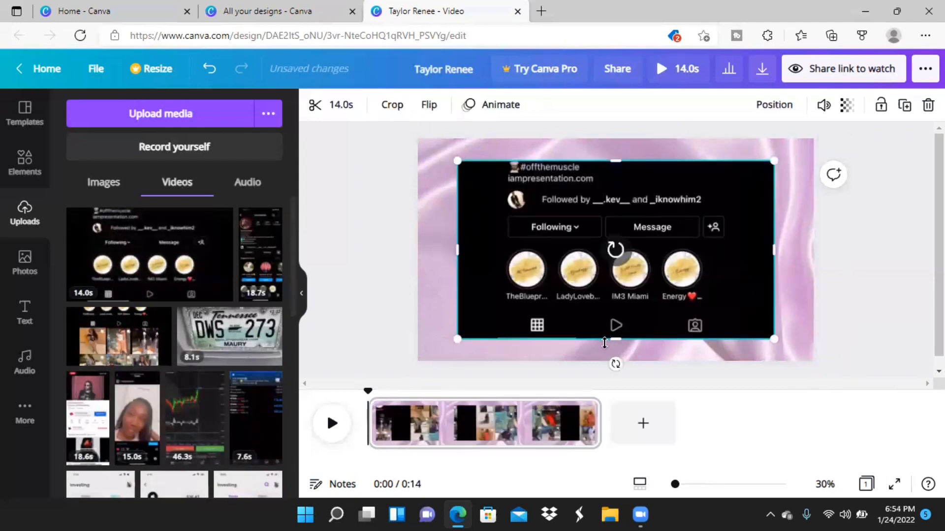
{"action": "left_click_drag", "start_coordinate": [649, 370], "coordinate": [659, 368]}
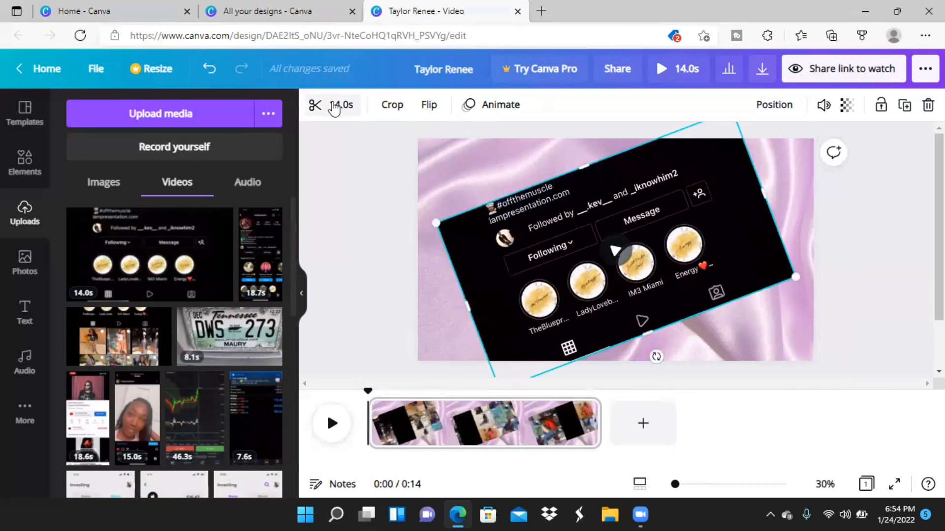
Trim the beginning of the tilted recording so the clip lasts 12.7 seconds.
{"action": "left_click", "coordinate": [315, 104]}
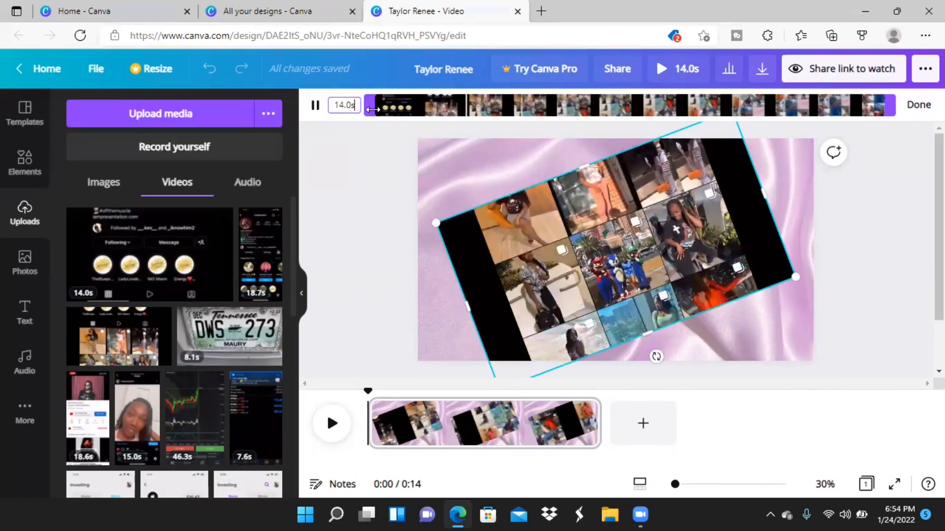
{"action": "left_click_drag", "start_coordinate": [394, 114], "coordinate": [419, 115]}
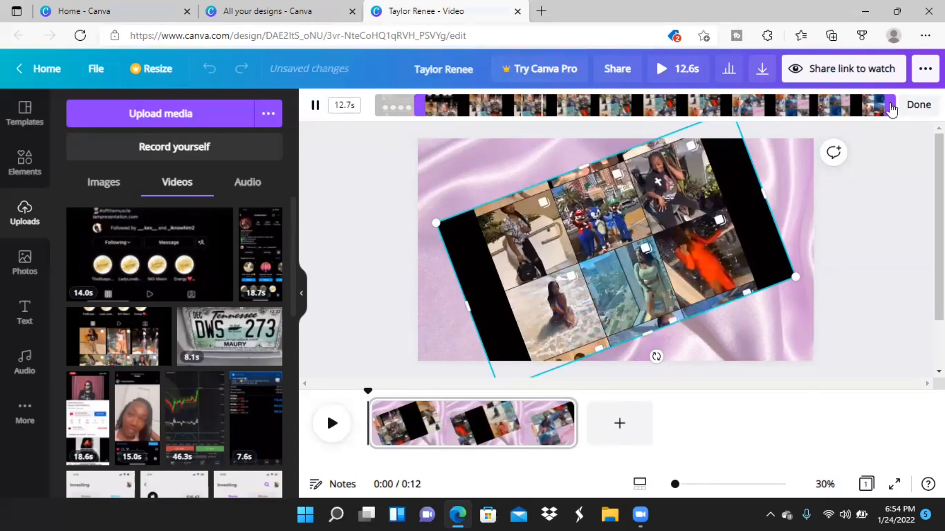
{"action": "left_click", "coordinate": [919, 105]}
Enlarge the tilted recording on all sides and reposition it so it covers the whole page.
{"action": "left_click_drag", "start_coordinate": [764, 197], "coordinate": [895, 205]}
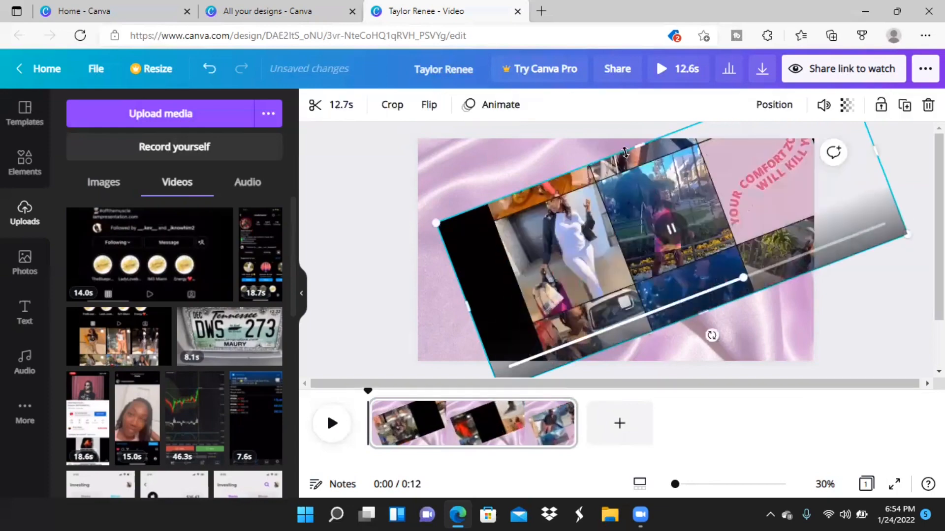
{"action": "left_click_drag", "start_coordinate": [710, 219], "coordinate": [646, 241]}
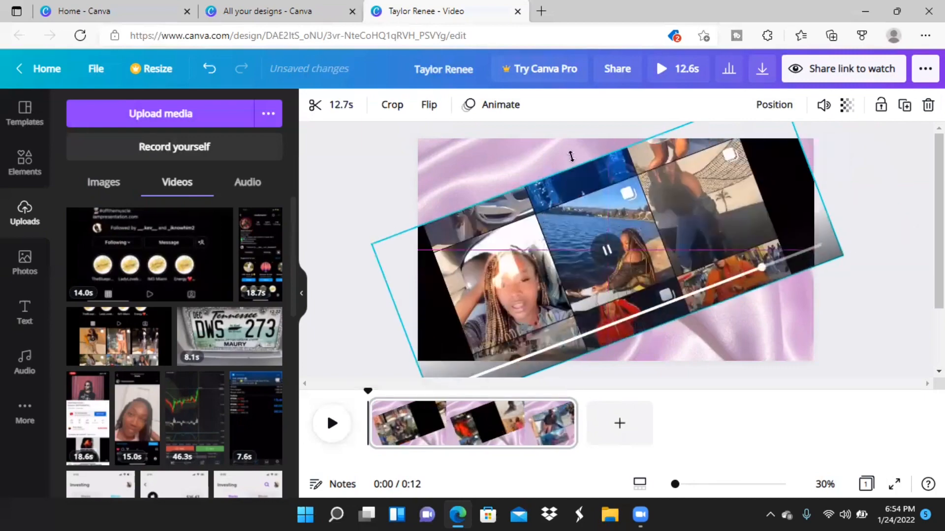
{"action": "left_click_drag", "start_coordinate": [572, 171], "coordinate": [448, 117]}
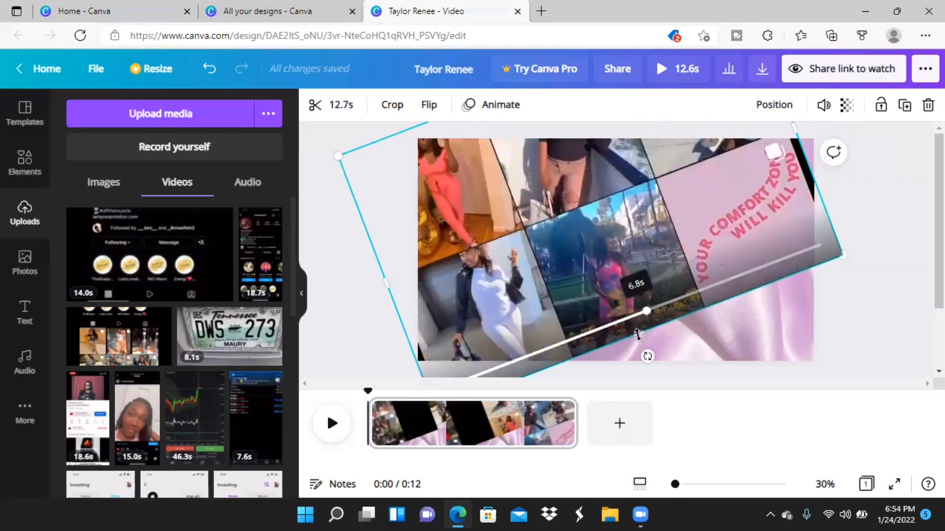
{"action": "left_click_drag", "start_coordinate": [641, 338], "coordinate": [772, 403]}
{"action": "left_click", "coordinate": [896, 262]}
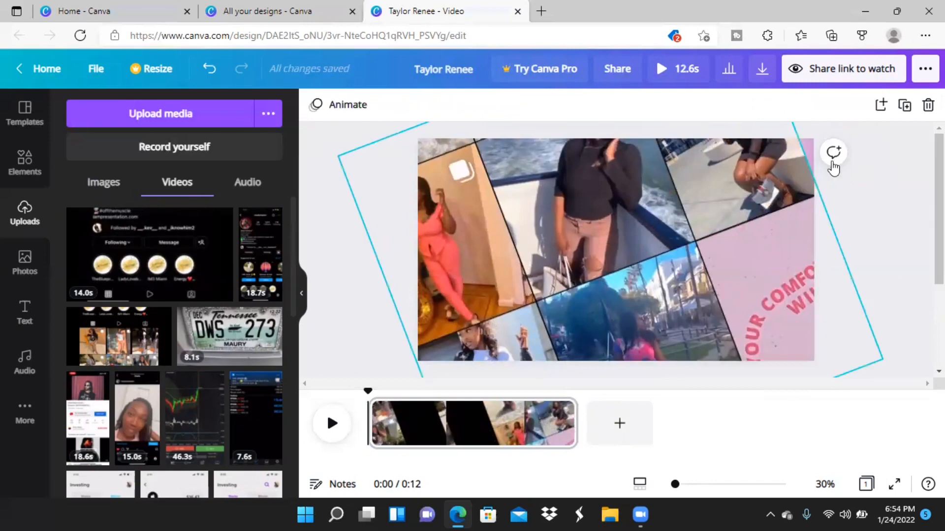
{"action": "left_click", "coordinate": [701, 220]}
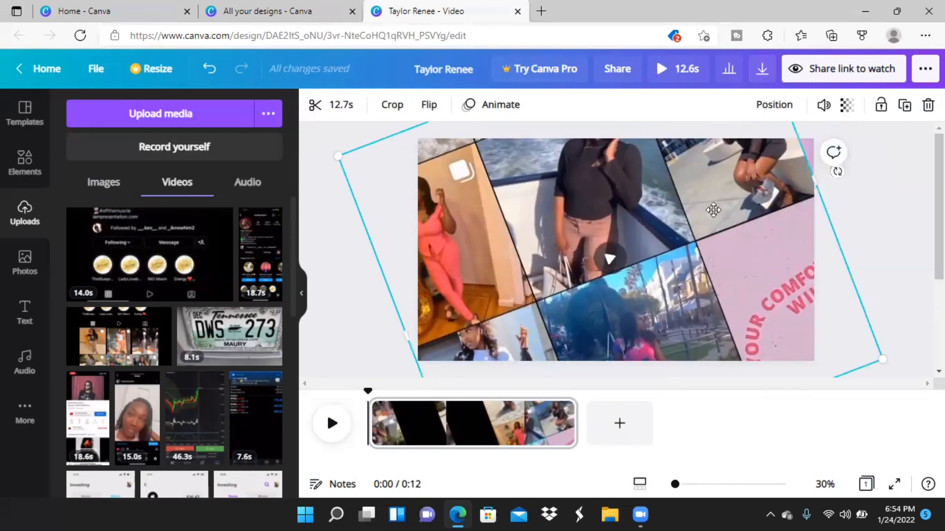
{"action": "left_click_drag", "start_coordinate": [713, 210], "coordinate": [708, 211]}
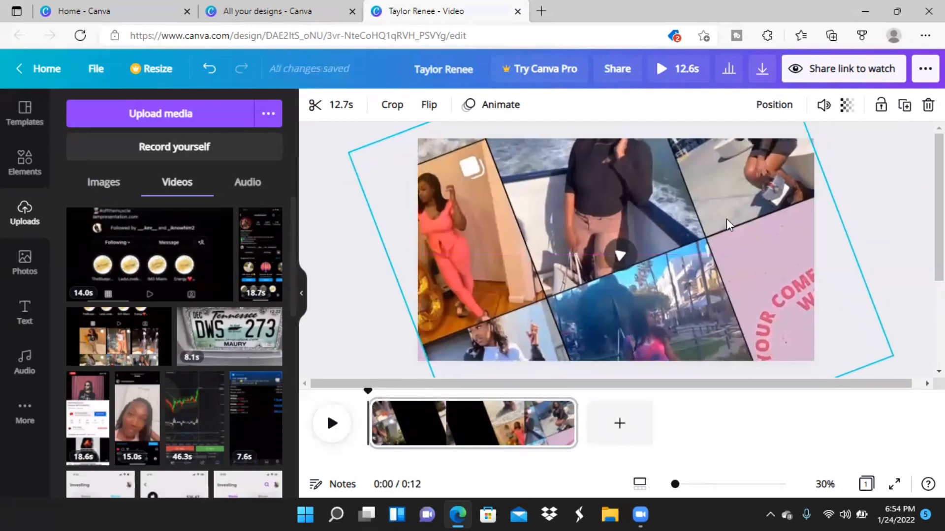
{"action": "left_click", "coordinate": [903, 214]}
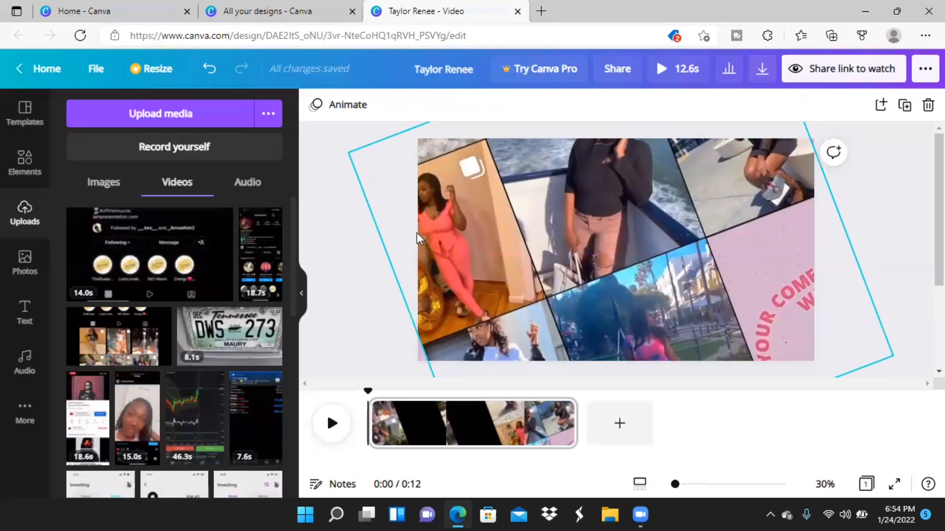
Set the tilted Instagram recording's transparency to 73.
{"action": "left_click", "coordinate": [747, 190]}
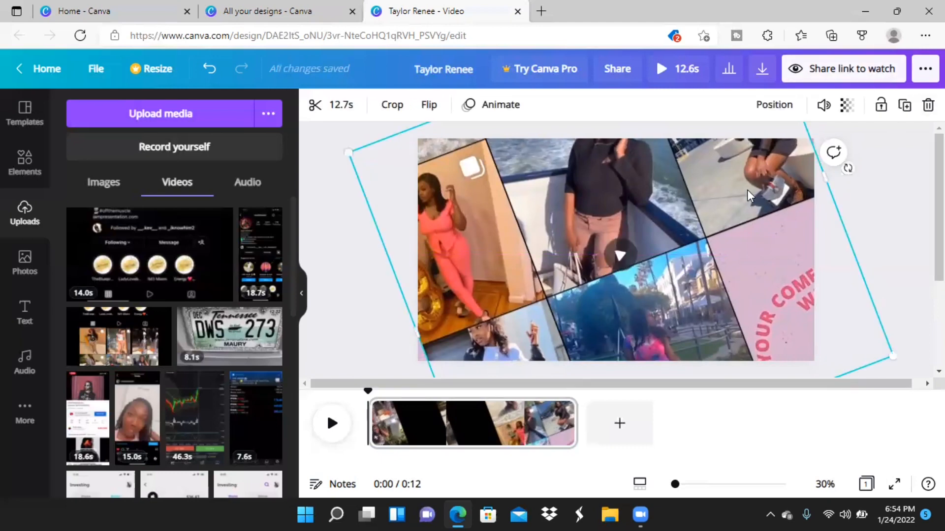
{"action": "left_click", "coordinate": [846, 105]}
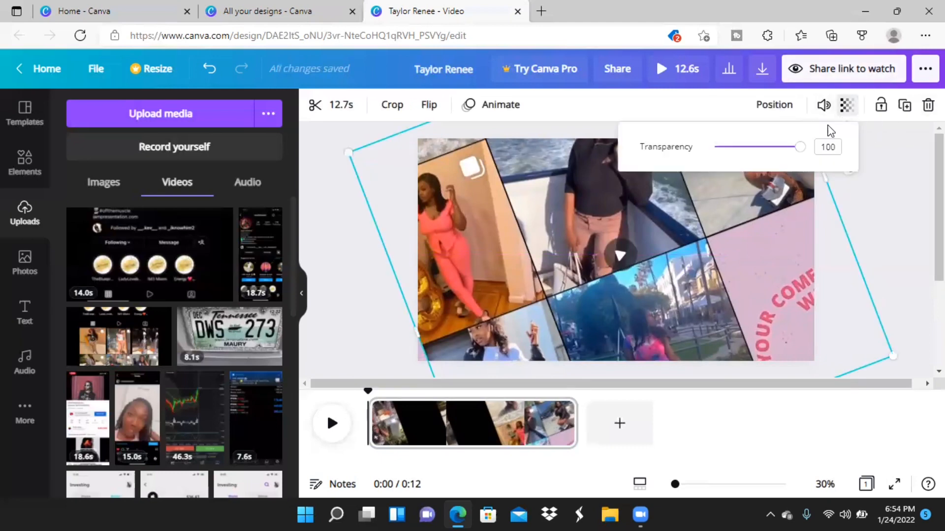
{"action": "left_click_drag", "start_coordinate": [799, 151], "coordinate": [777, 156]}
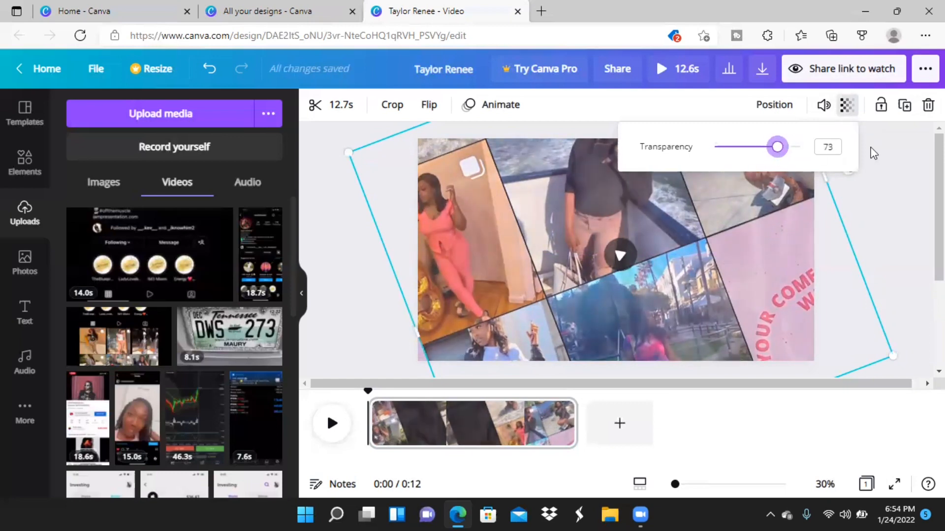
{"action": "left_click", "coordinate": [908, 164]}
Play back the semi-transparent recording over the satin background to check how it looks.
{"action": "left_click", "coordinate": [619, 255]}
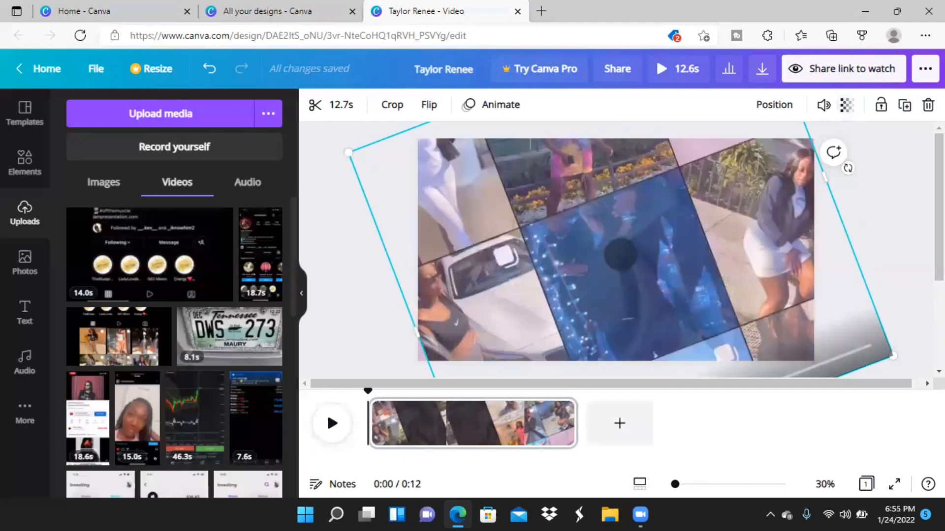
{"action": "left_click", "coordinate": [909, 225]}
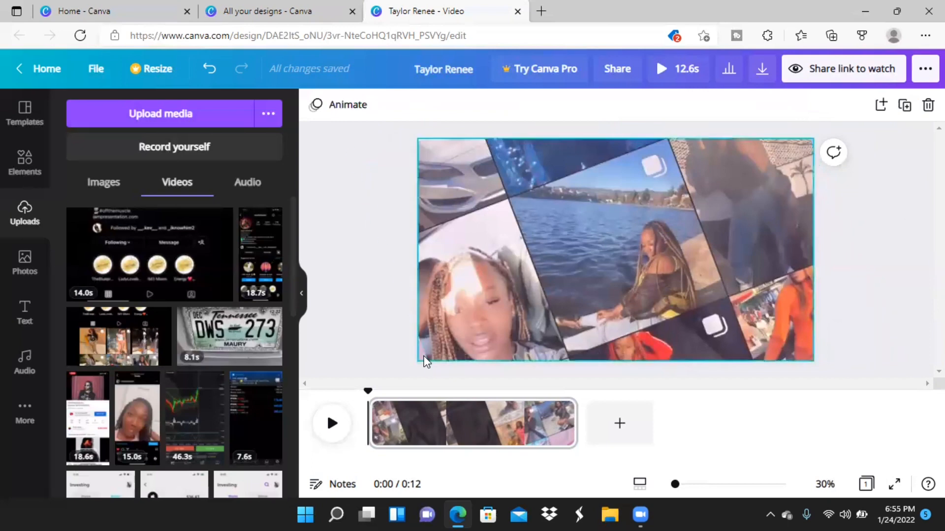
{"action": "left_click", "coordinate": [330, 424]}
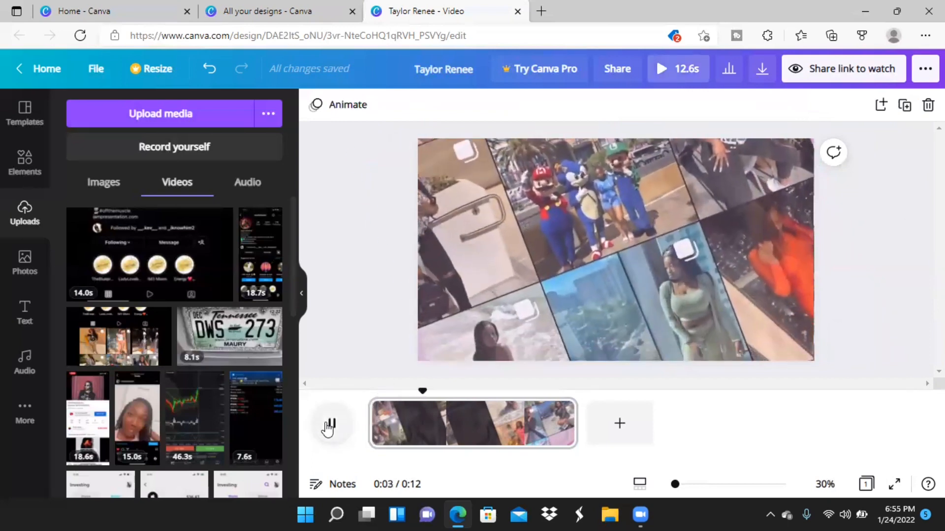
{"action": "left_click", "coordinate": [328, 426]}
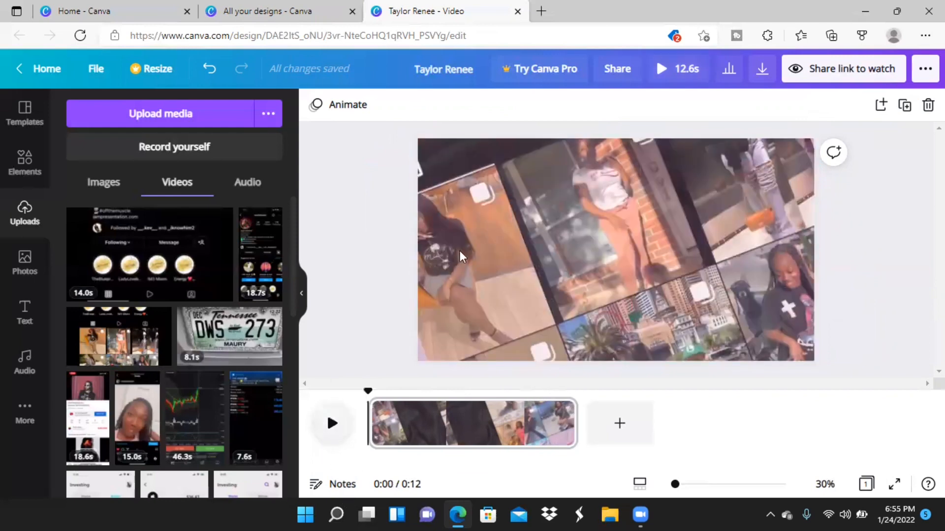
Shift the tilted recording up and to the left, extend its right and lower edges to cover the page, and preview it.
{"action": "left_click", "coordinate": [492, 214]}
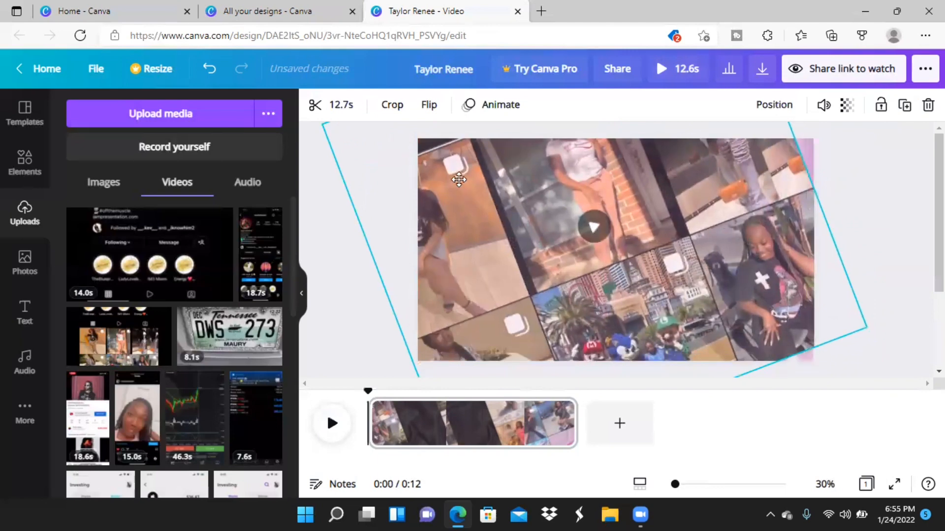
{"action": "left_click_drag", "start_coordinate": [458, 179], "coordinate": [454, 177]}
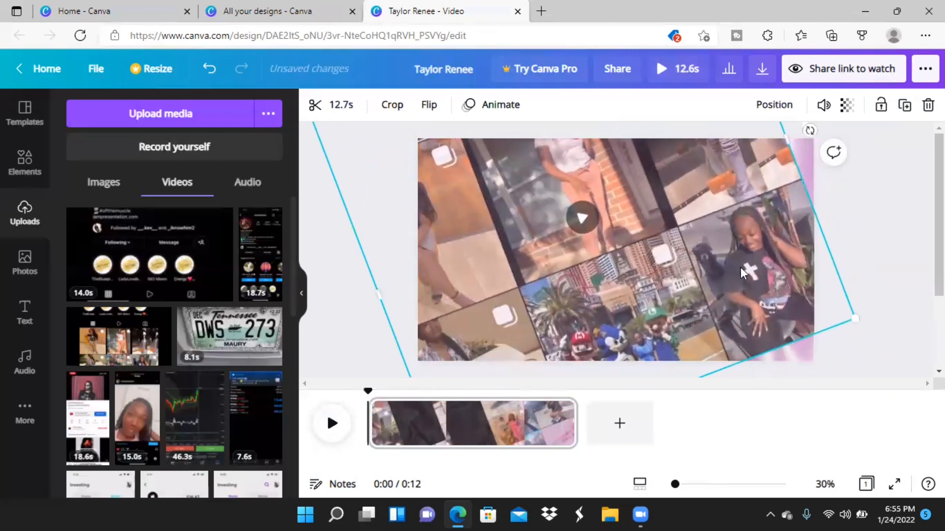
{"action": "left_click_drag", "start_coordinate": [810, 155], "coordinate": [838, 158]}
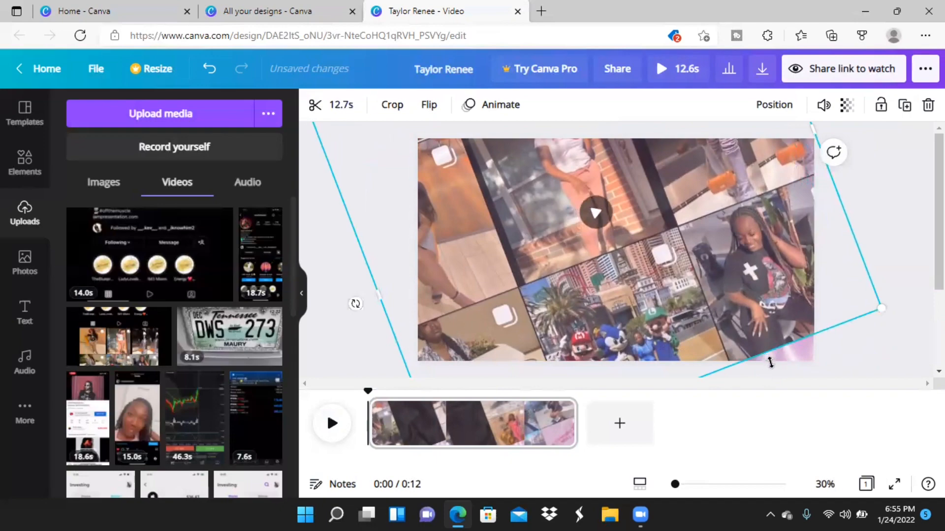
{"action": "left_click_drag", "start_coordinate": [770, 363], "coordinate": [783, 398]}
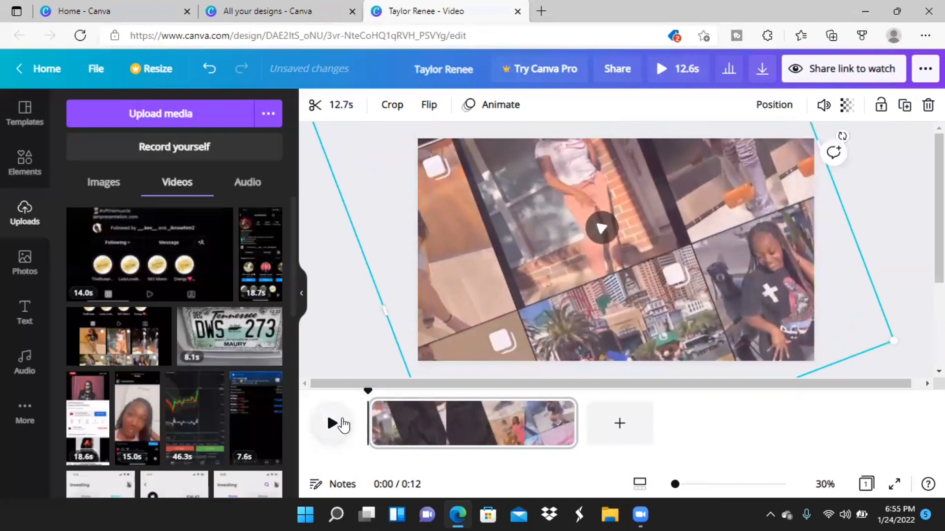
{"action": "left_click", "coordinate": [333, 424]}
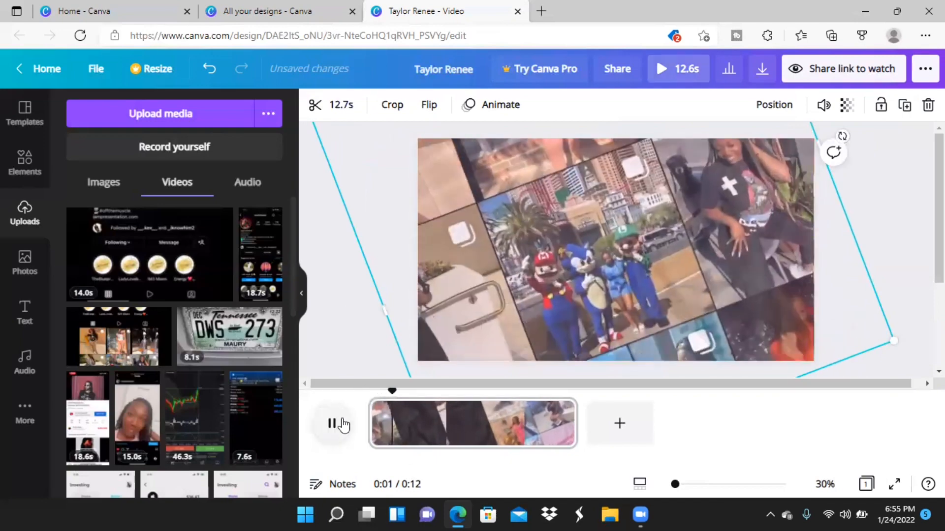
{"action": "left_click", "coordinate": [343, 424]}
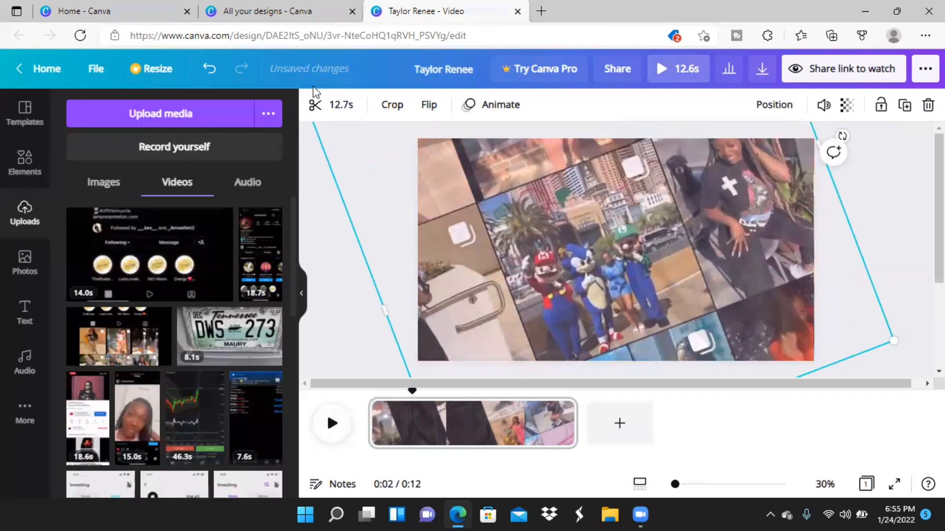
Trim more off the beginning of the tilted recording so the clip lasts 12.3 seconds.
{"action": "left_click", "coordinate": [341, 105]}
{"action": "left_click", "coordinate": [424, 110]}
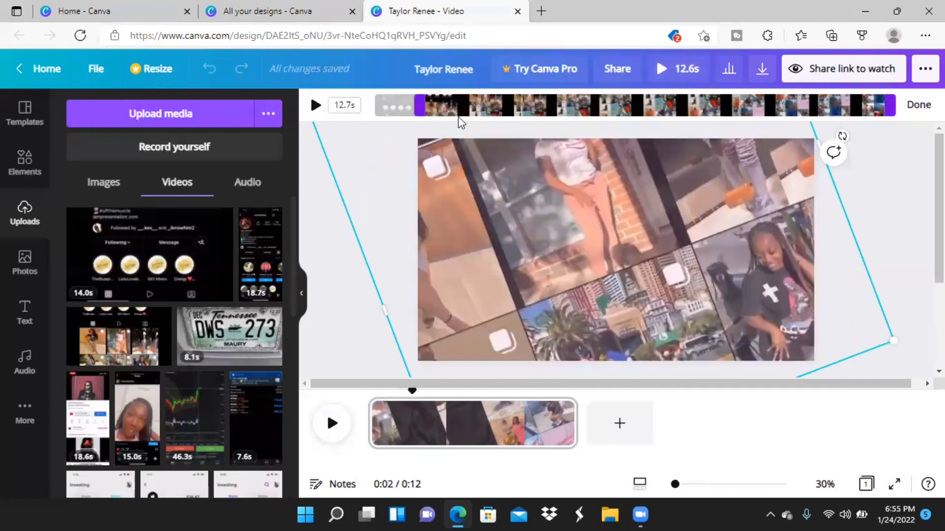
{"action": "left_click_drag", "start_coordinate": [417, 108], "coordinate": [446, 108]}
{"action": "left_click", "coordinate": [316, 105]}
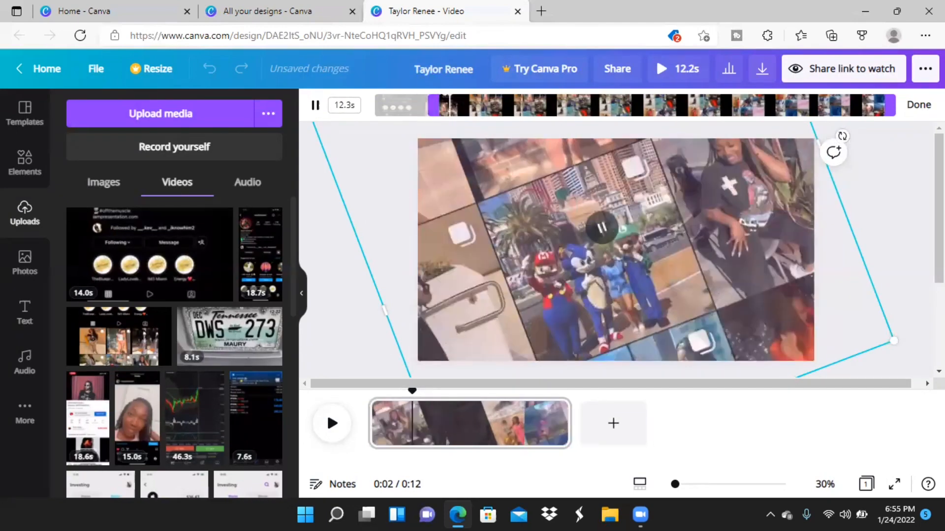
{"action": "left_click", "coordinate": [916, 105]}
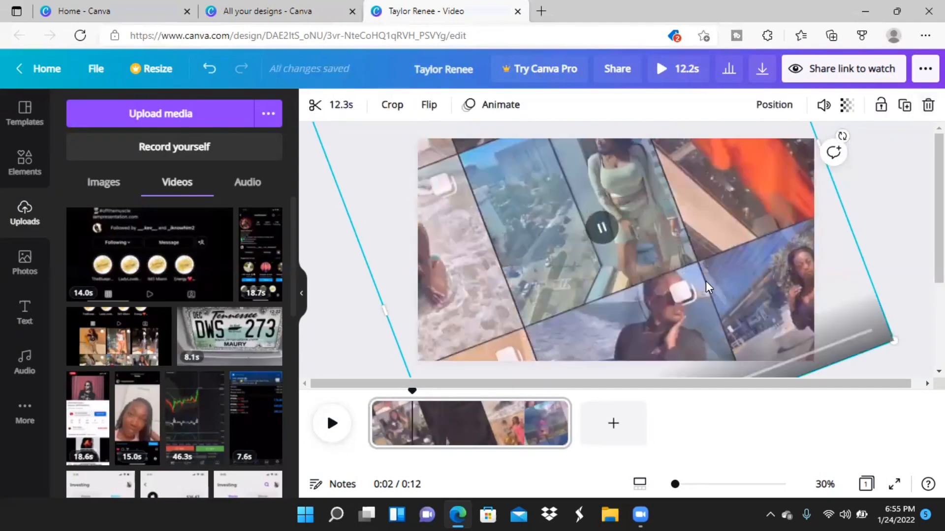
Play back part of the page to check the newly trimmed recording.
{"action": "left_click", "coordinate": [909, 201]}
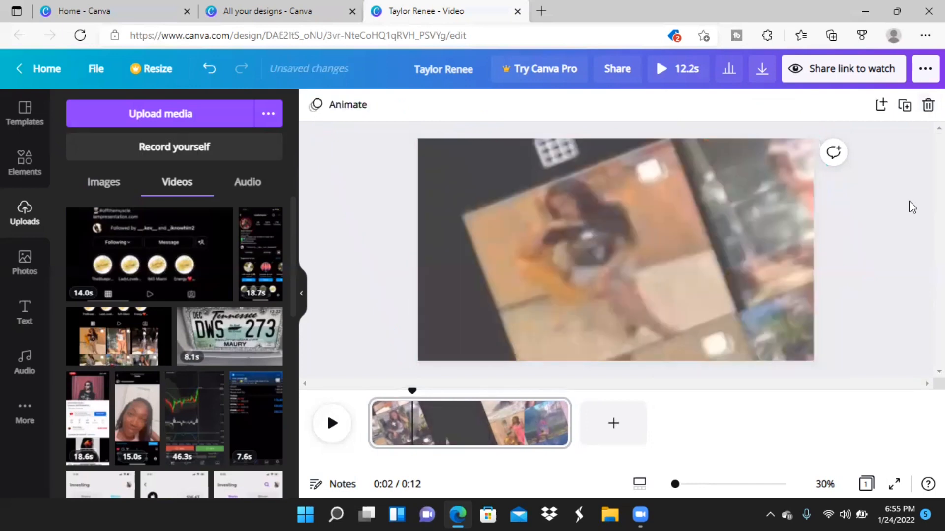
{"action": "left_click", "coordinate": [325, 431]}
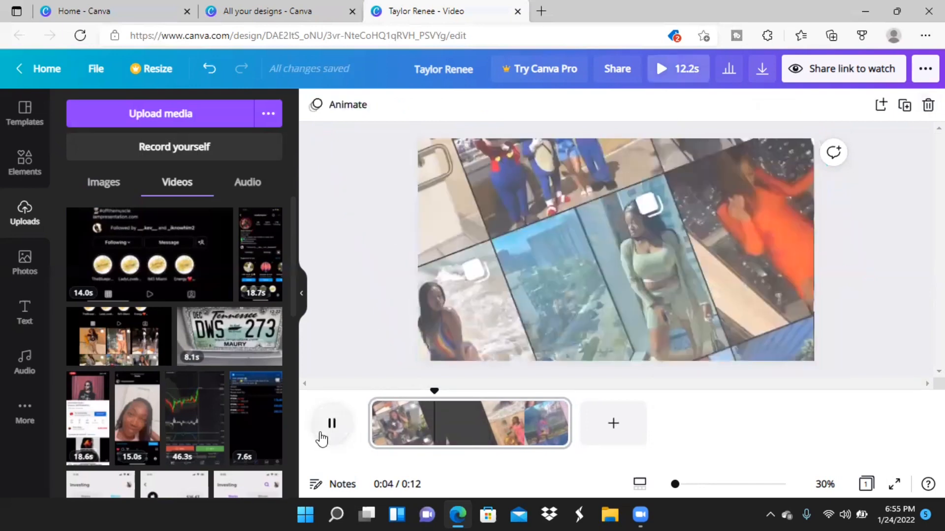
{"action": "left_click", "coordinate": [327, 433]}
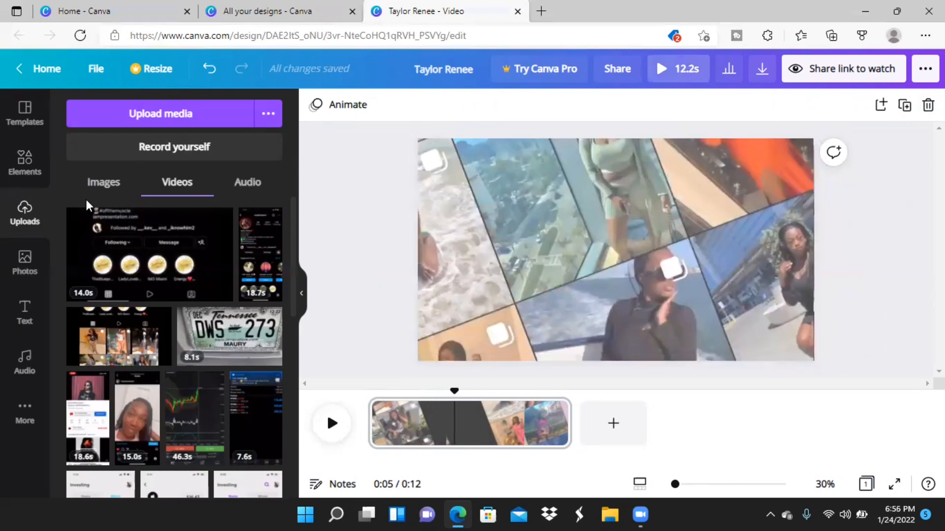
Add the uploaded cutout of the woman holding an orange phone, place it in the page's lower-left corner and enlarge it.
{"action": "left_click", "coordinate": [102, 187]}
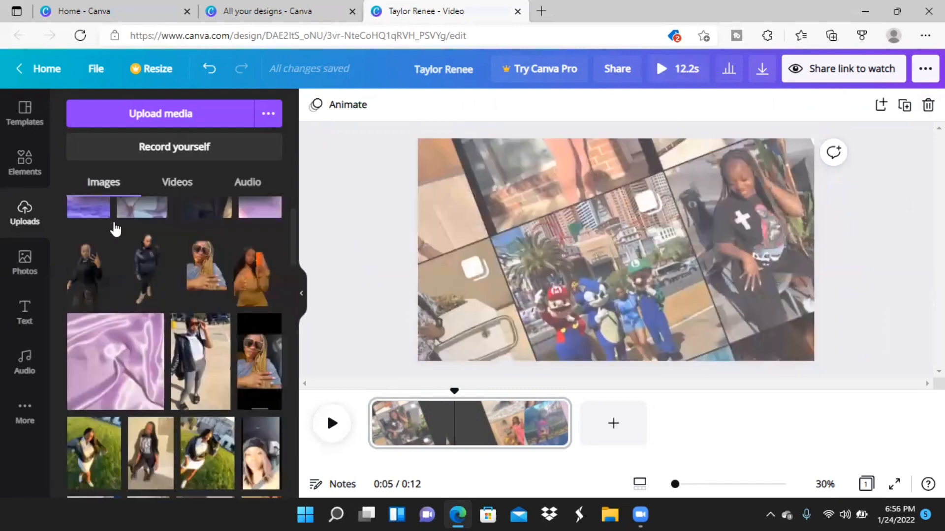
{"action": "left_click", "coordinate": [244, 275]}
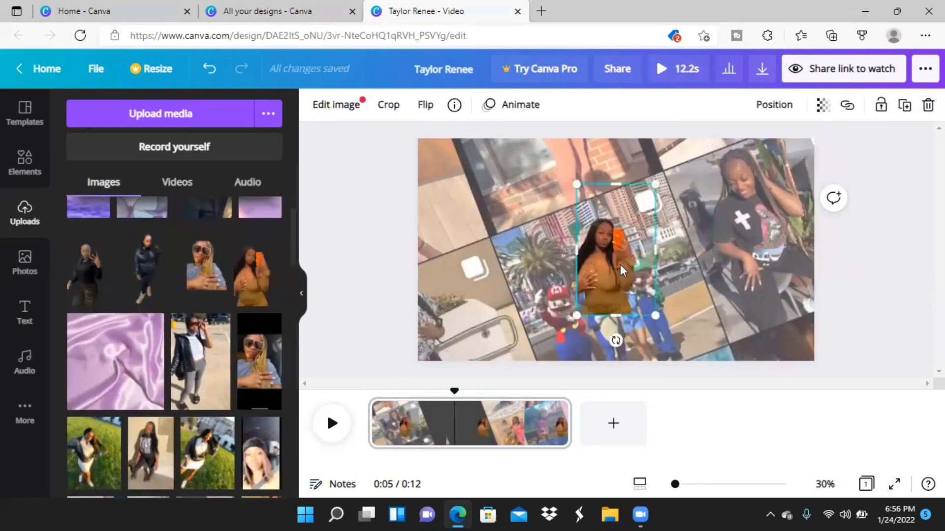
{"action": "left_click_drag", "start_coordinate": [620, 264], "coordinate": [457, 313]}
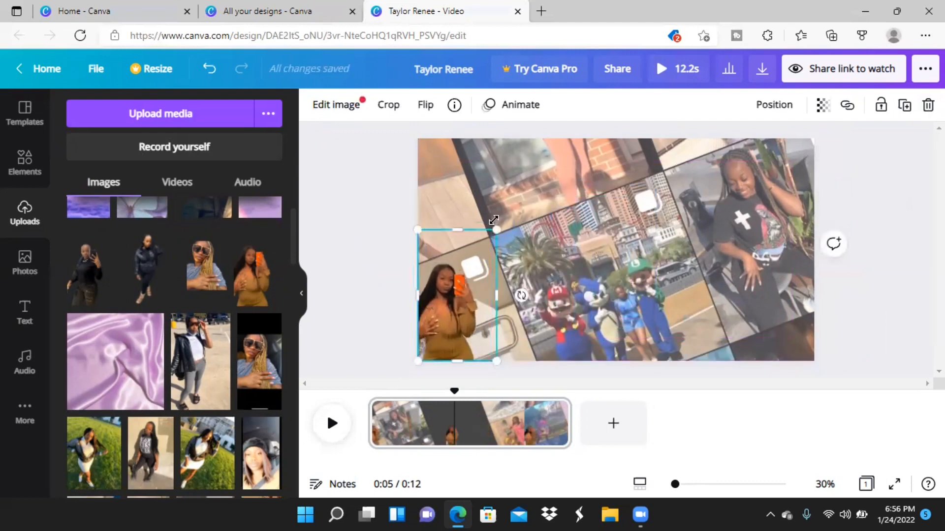
{"action": "left_click_drag", "start_coordinate": [510, 213], "coordinate": [526, 193]}
{"action": "left_click", "coordinate": [376, 225]}
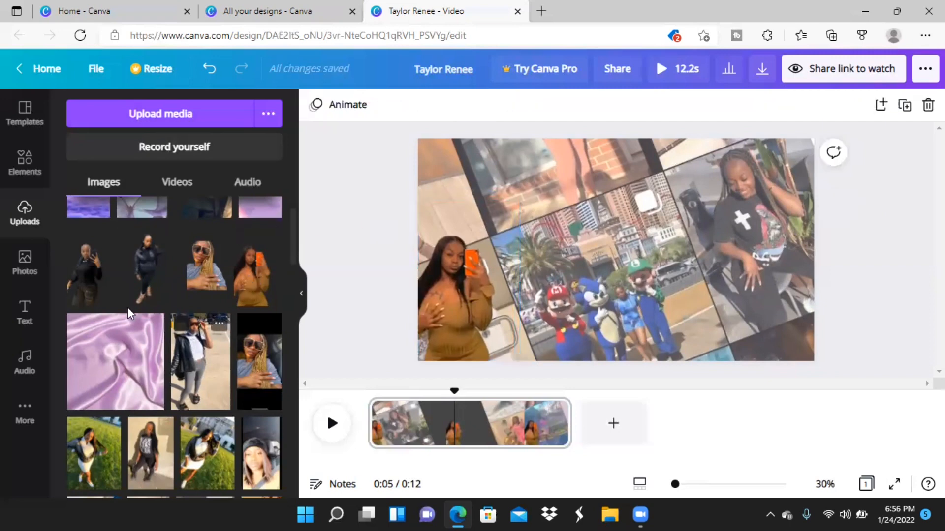
Add the uploaded cutout of the woman in black holding a phone, place it in the page's lower-right corner and enlarge it.
{"action": "left_click", "coordinate": [105, 288]}
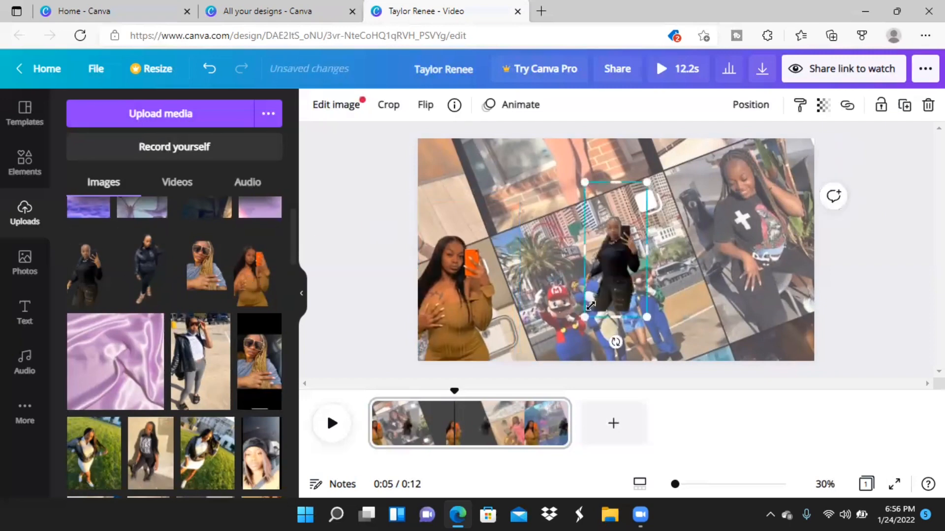
{"action": "left_click_drag", "start_coordinate": [621, 284], "coordinate": [792, 330]}
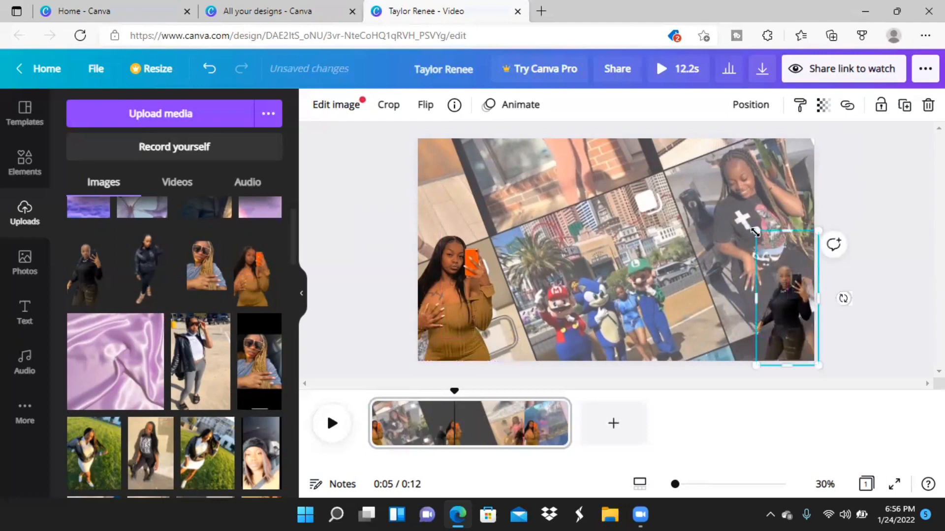
{"action": "left_click_drag", "start_coordinate": [755, 232], "coordinate": [728, 215]}
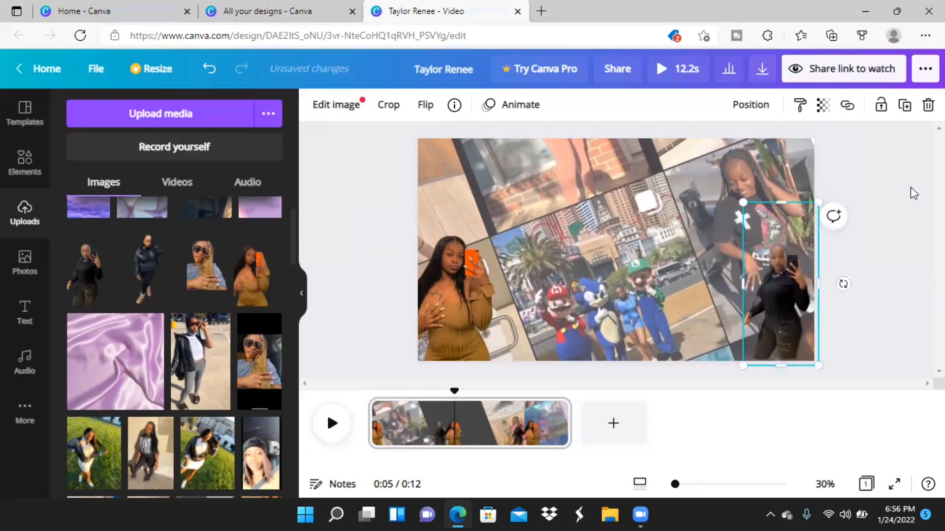
{"action": "left_click", "coordinate": [910, 188]}
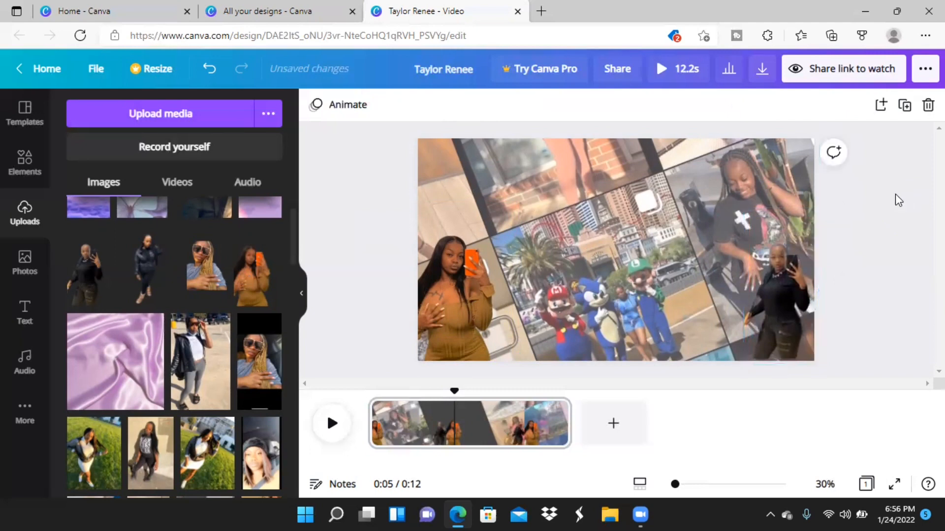
Enlarge the lower-right cutout of the woman in black slightly more and nudge it against the page's corner.
{"action": "left_click", "coordinate": [787, 283]}
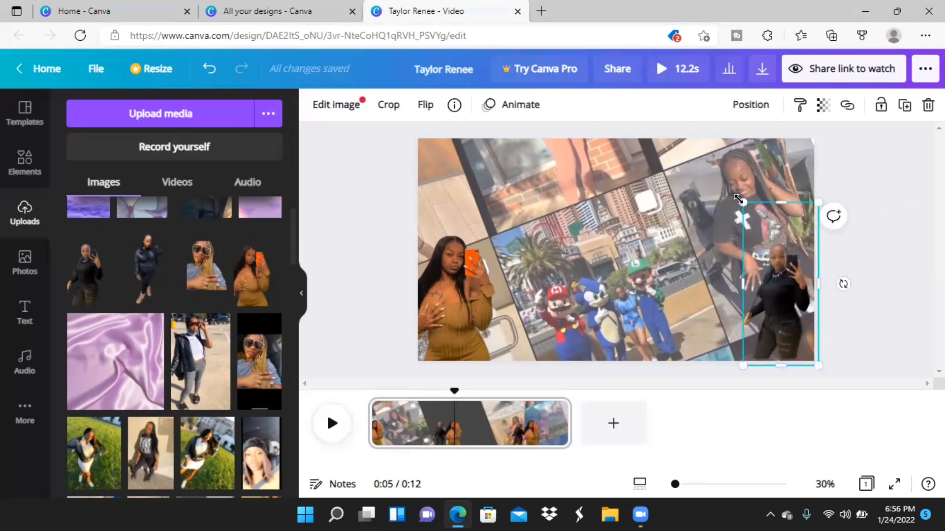
{"action": "left_click_drag", "start_coordinate": [738, 199], "coordinate": [729, 196]}
{"action": "left_click_drag", "start_coordinate": [781, 278], "coordinate": [784, 280]}
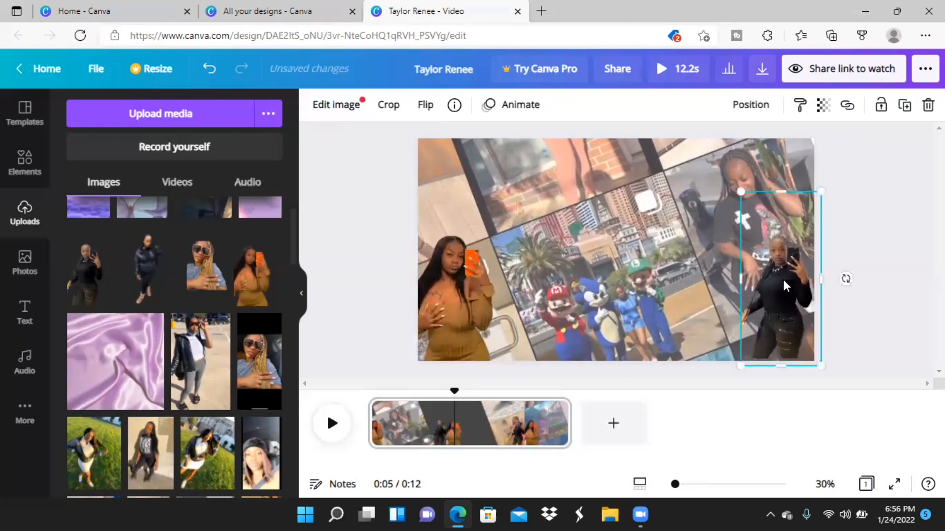
{"action": "left_click", "coordinate": [844, 276]}
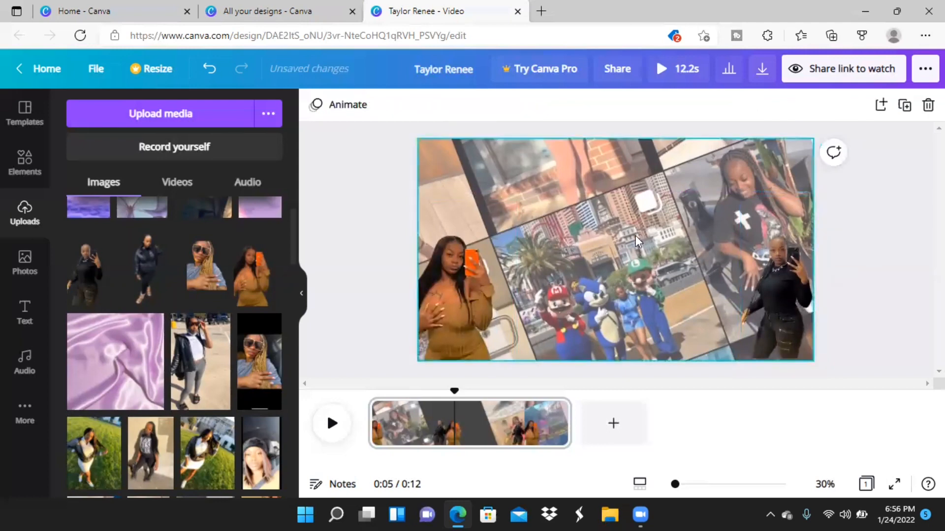
{"action": "left_click", "coordinate": [790, 294]}
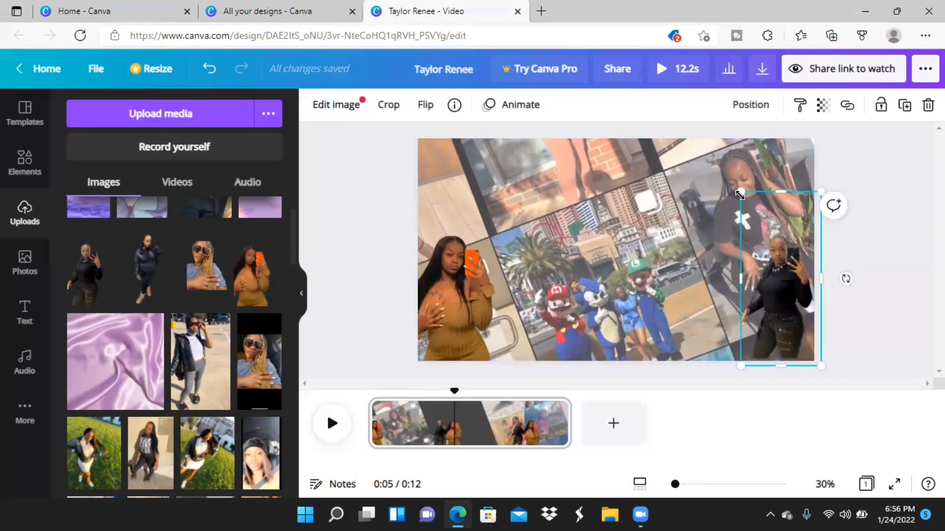
{"action": "left_click_drag", "start_coordinate": [738, 191], "coordinate": [737, 184]}
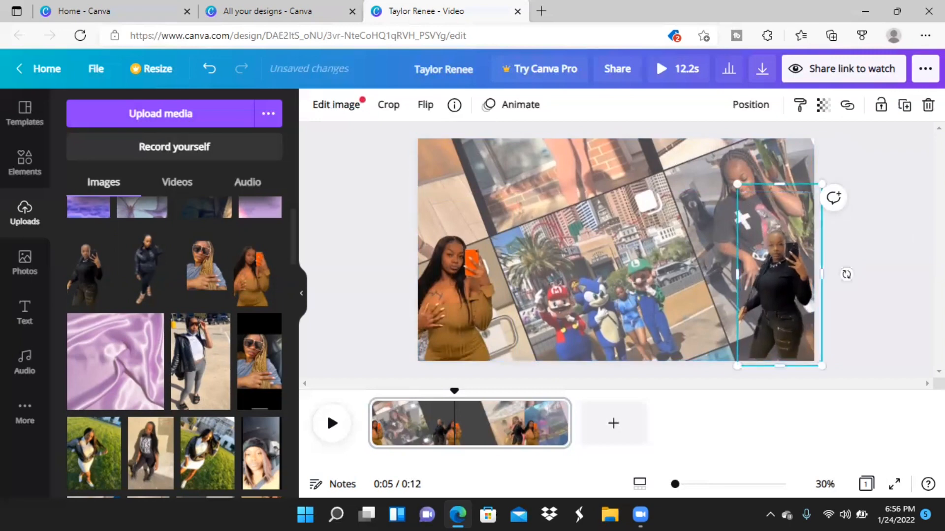
{"action": "left_click", "coordinate": [903, 232]}
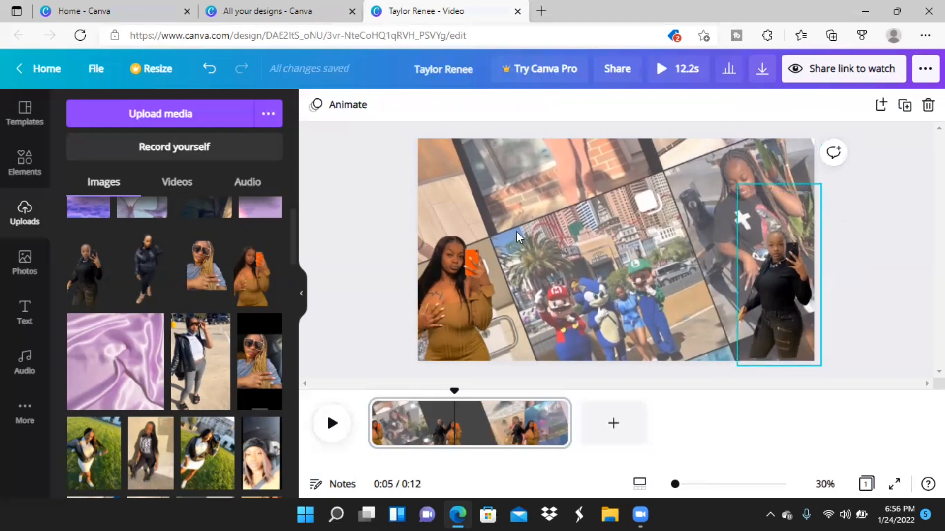
Apply the Rise photo animation to the cutouts of both women in the page's lower corners.
{"action": "left_click", "coordinate": [438, 327]}
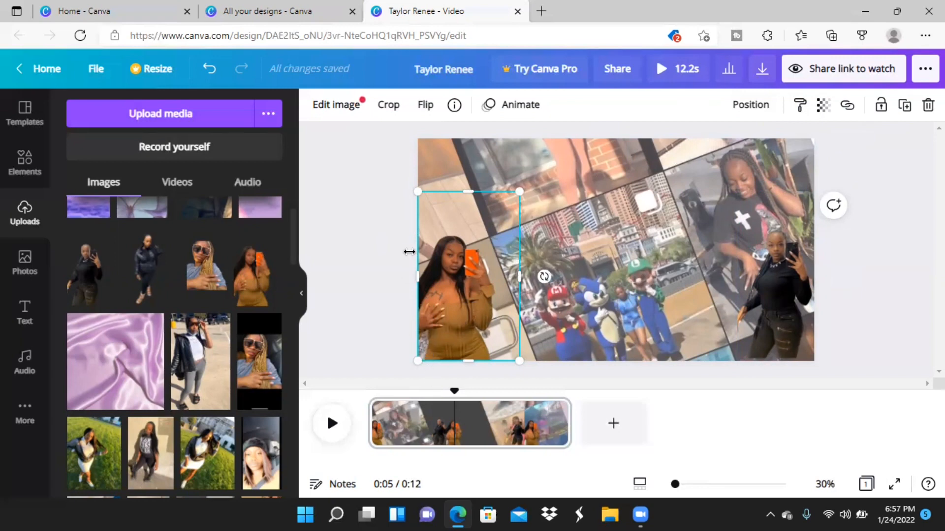
{"action": "left_click", "coordinate": [515, 108]}
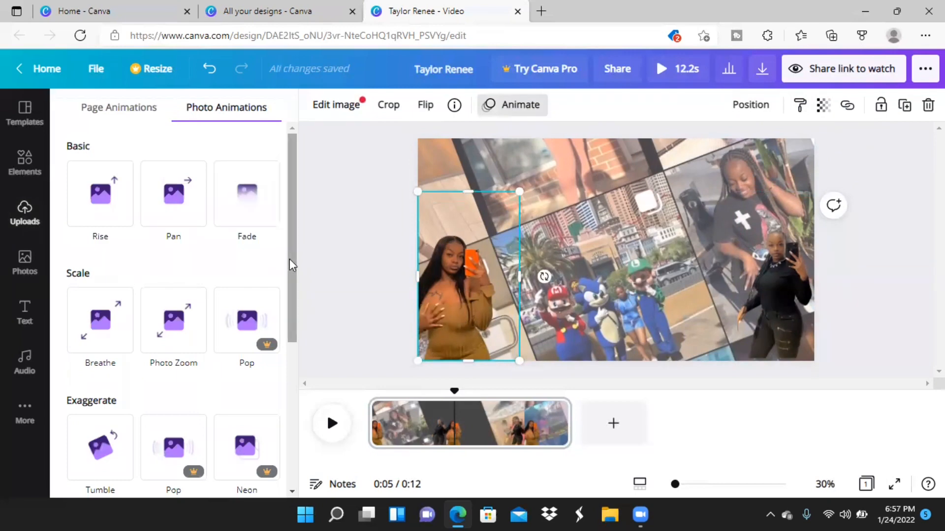
{"action": "left_click", "coordinate": [143, 200]}
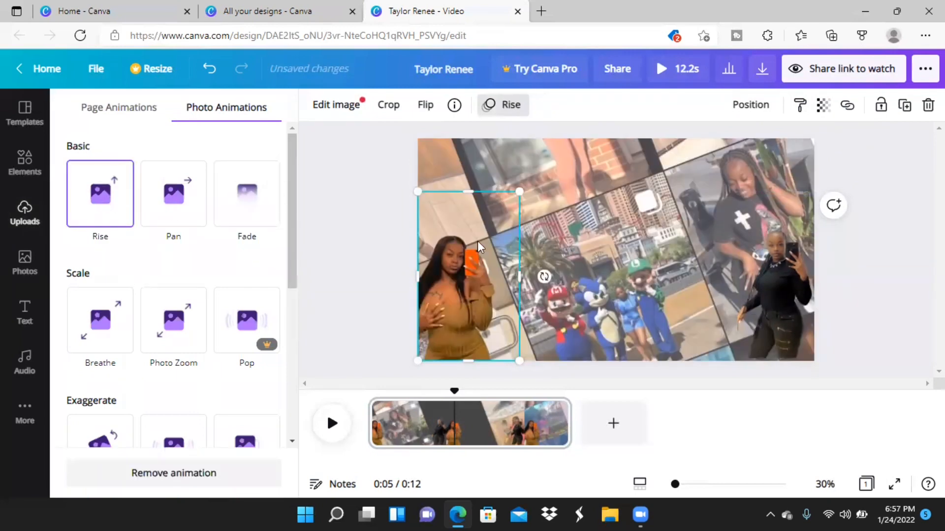
{"action": "left_click", "coordinate": [765, 298]}
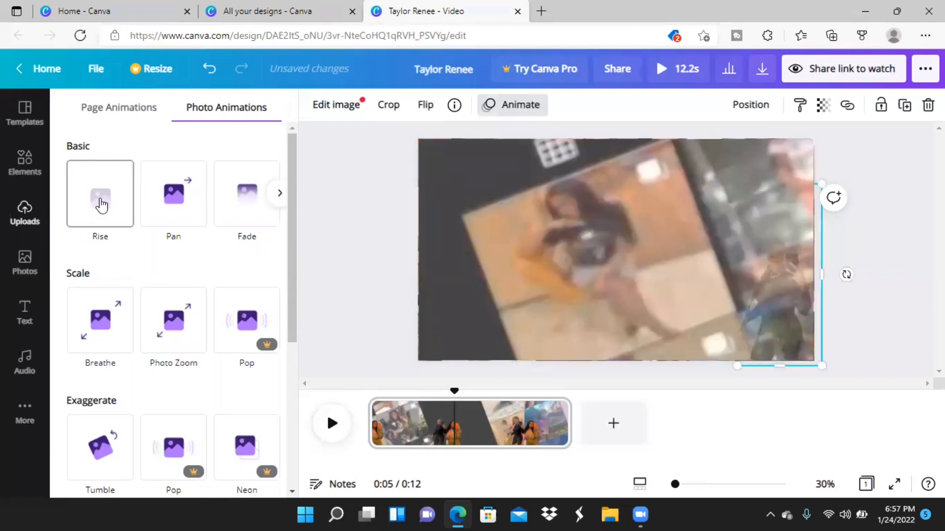
{"action": "left_click", "coordinate": [102, 205]}
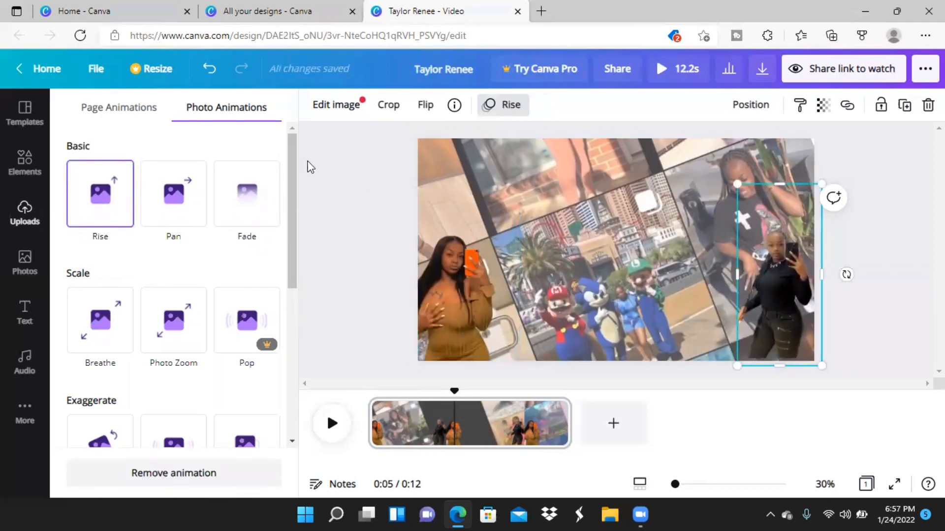
Add the recently used pink neon GLOW text to the page and replace its wording with the creator's name in capitals.
{"action": "left_click", "coordinate": [24, 315]}
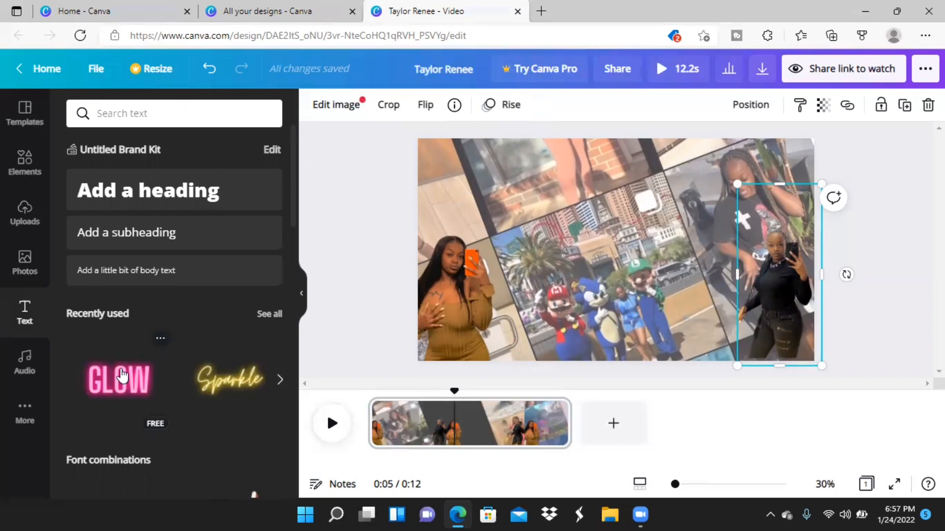
{"action": "left_click", "coordinate": [122, 376]}
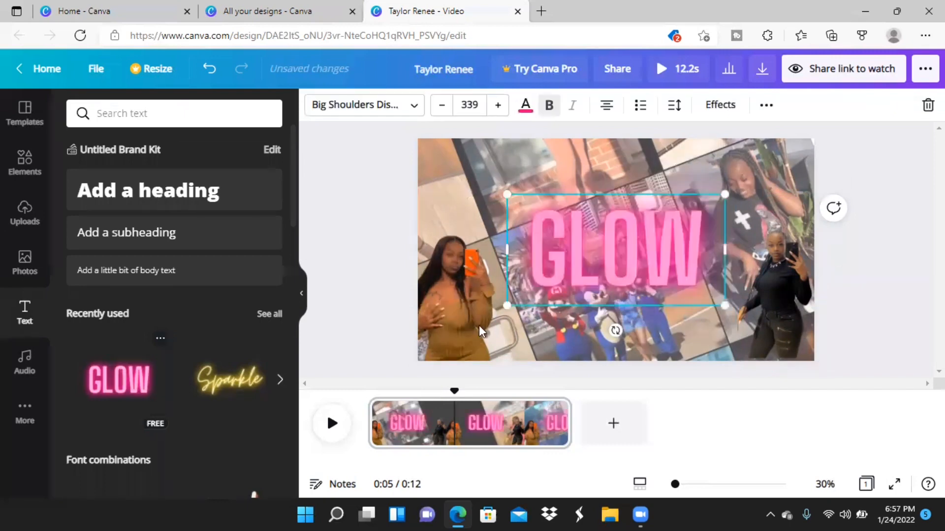
{"action": "left_click", "coordinate": [710, 255]}
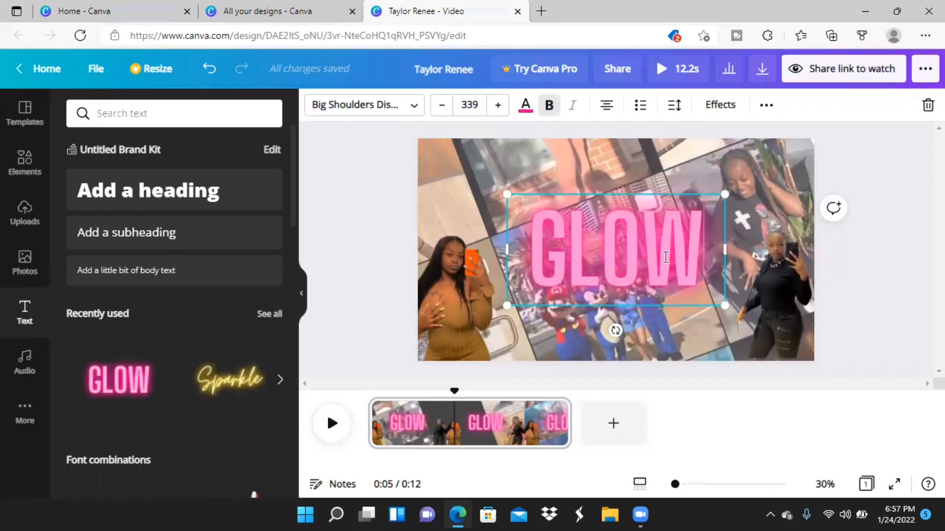
{"action": "key", "text": "BackSpace"}
{"action": "key", "text": "BackSpace"}
{"action": "key", "text": "BackSpace"}
{"action": "key", "text": "BackSpace"}
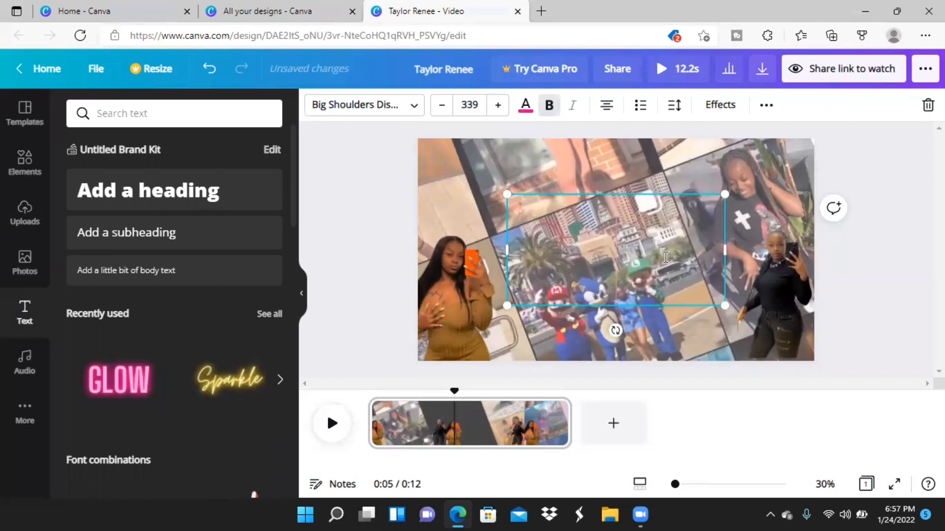
{"action": "type", "text": "TAYL"}
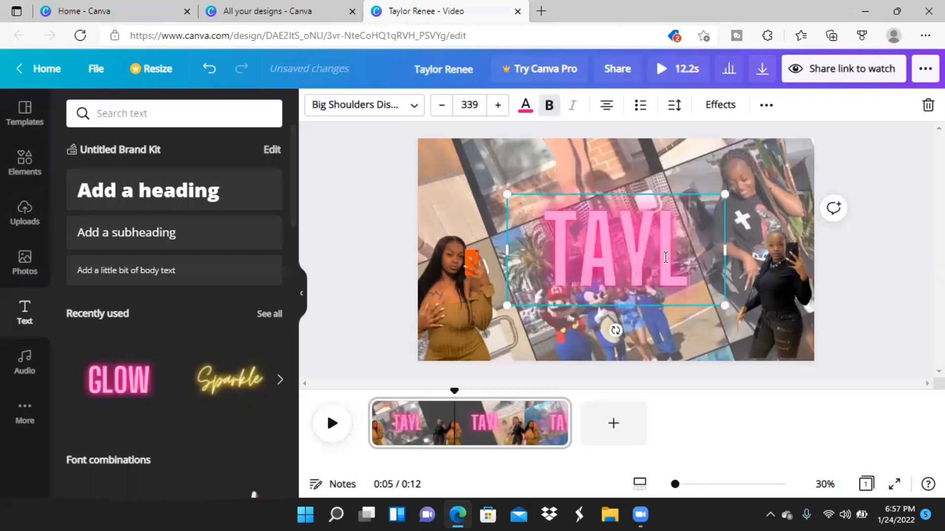
{"action": "type", "text": "OR RE"}
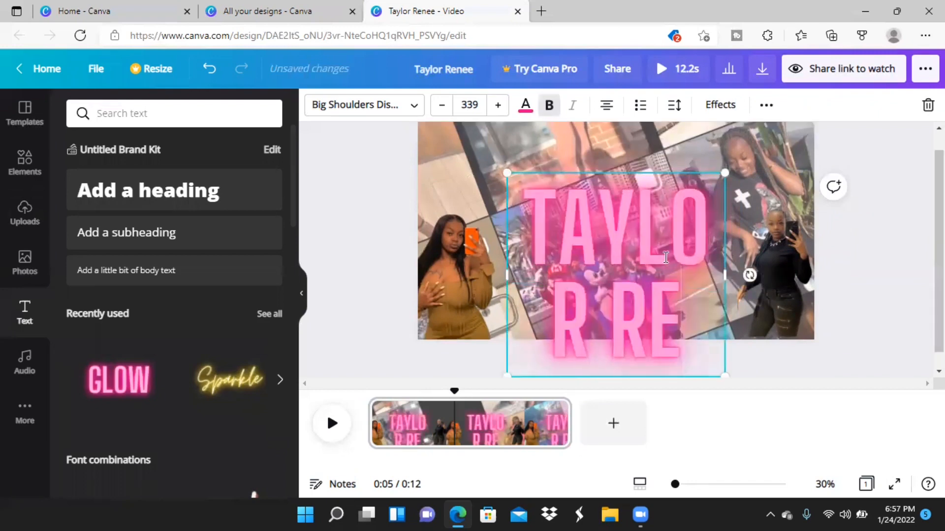
{"action": "type", "text": "NE"}
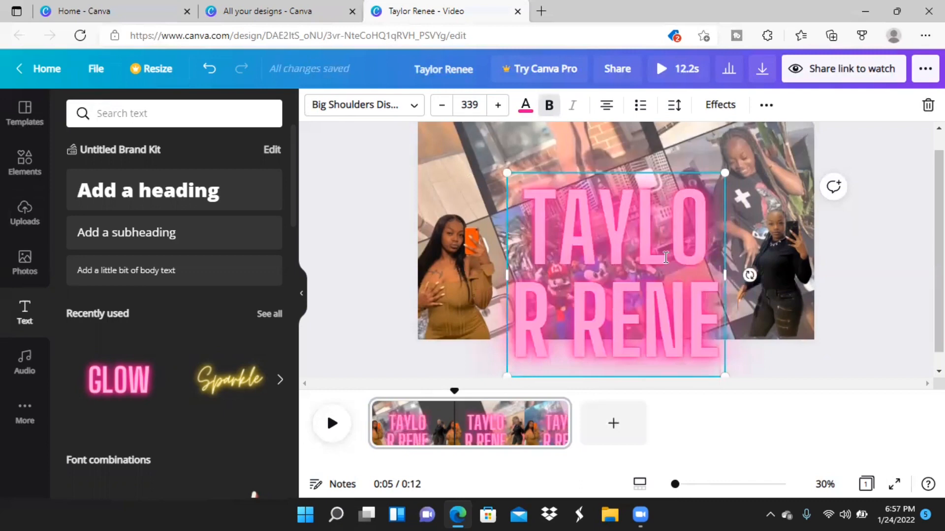
{"action": "type", "text": "E"}
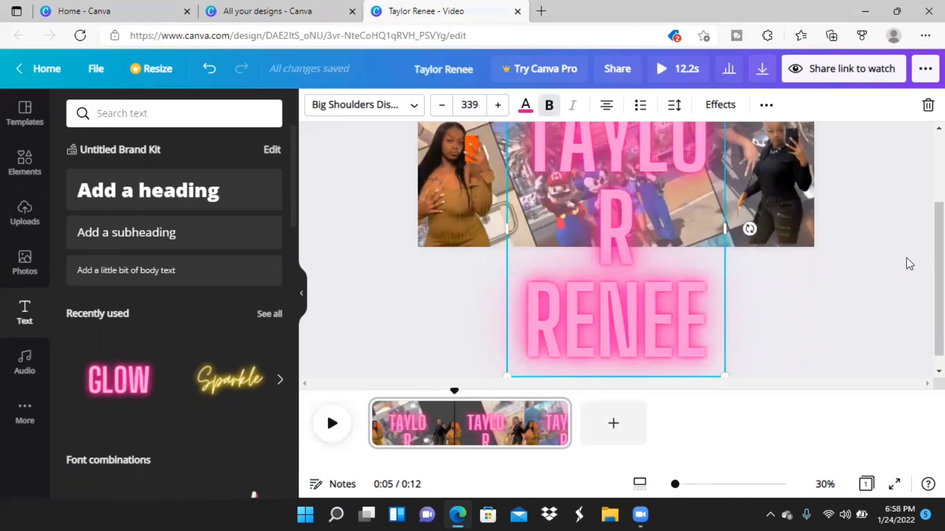
Move the pink neon name text up to the page's top edge, between the two cutouts.
{"action": "scroll", "coordinate": [886, 172], "scroll_direction": "up", "scroll_amount": 3}
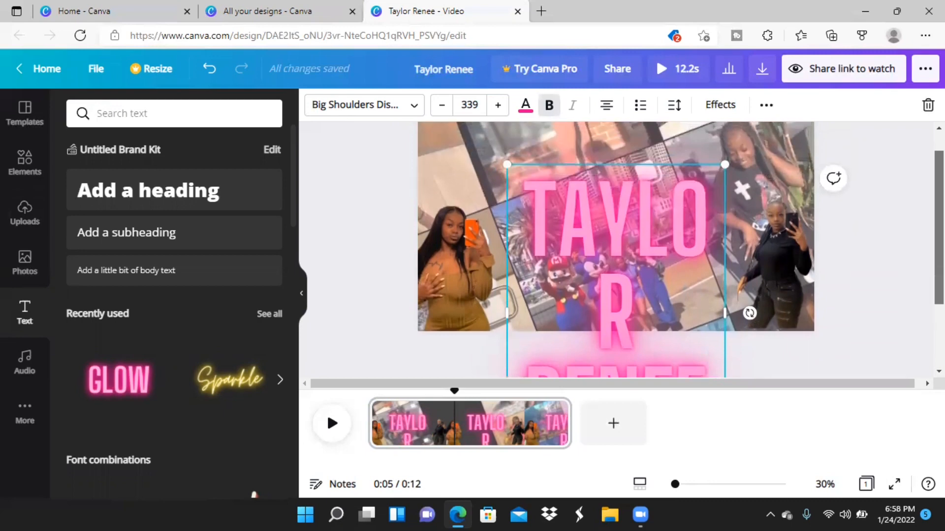
{"action": "left_click", "coordinate": [886, 173]}
{"action": "left_click", "coordinate": [624, 264]}
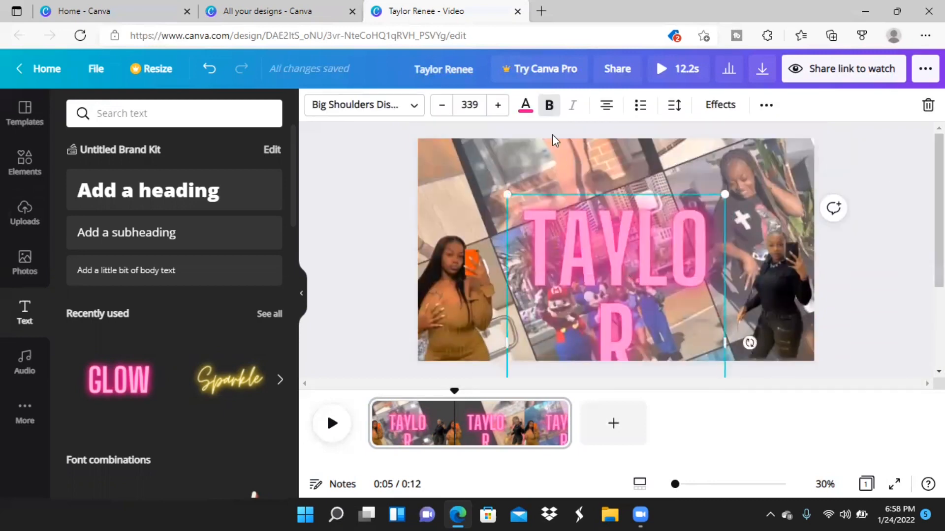
{"action": "left_click", "coordinate": [526, 106]}
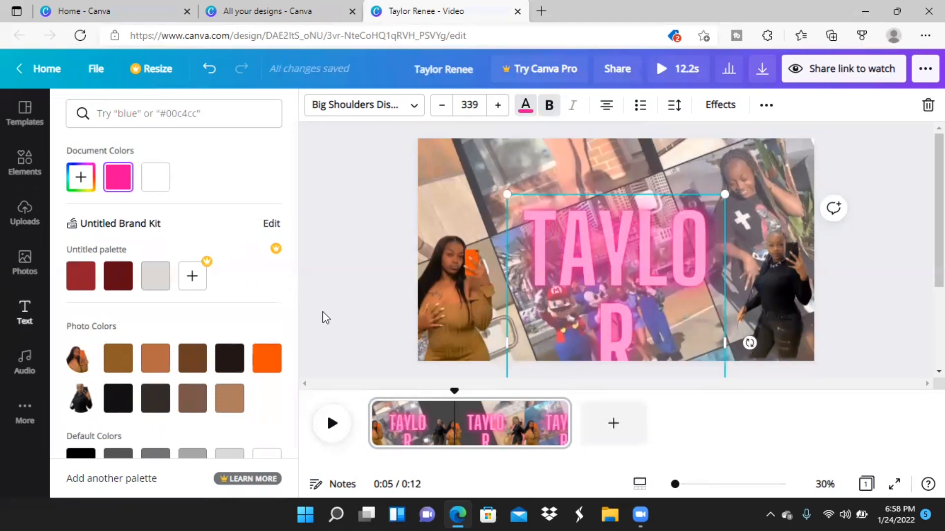
{"action": "left_click_drag", "start_coordinate": [603, 262], "coordinate": [598, 202]}
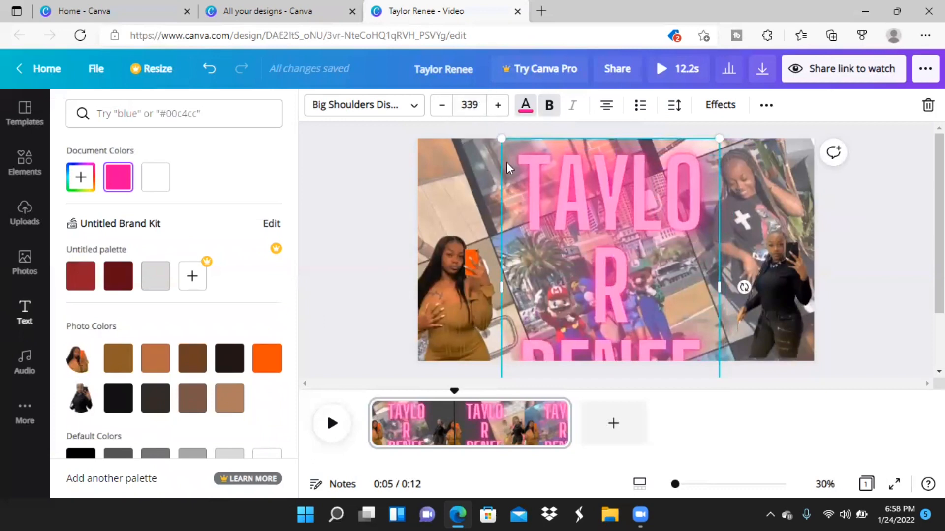
Reduce the pink neon name's font size to 180 and replace its final E with an accented É.
{"action": "left_click", "coordinate": [484, 106]}
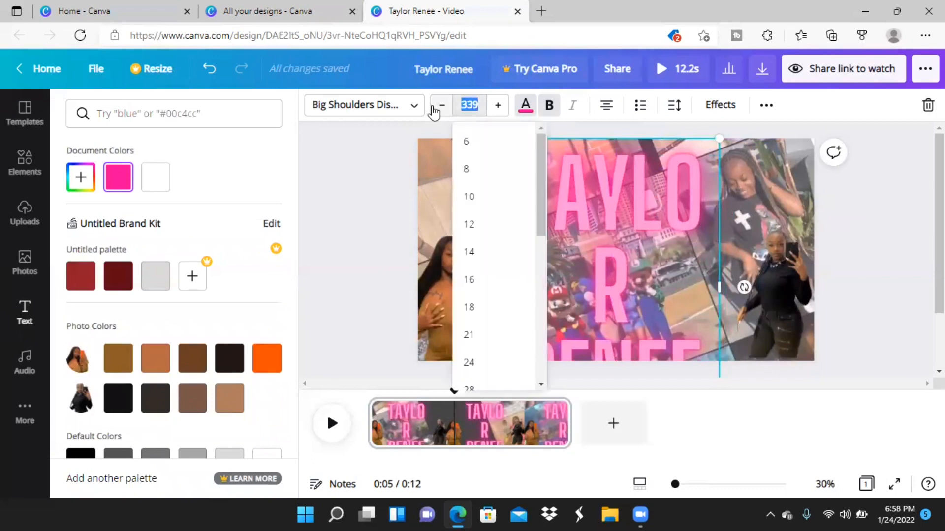
{"action": "left_click", "coordinate": [439, 108]}
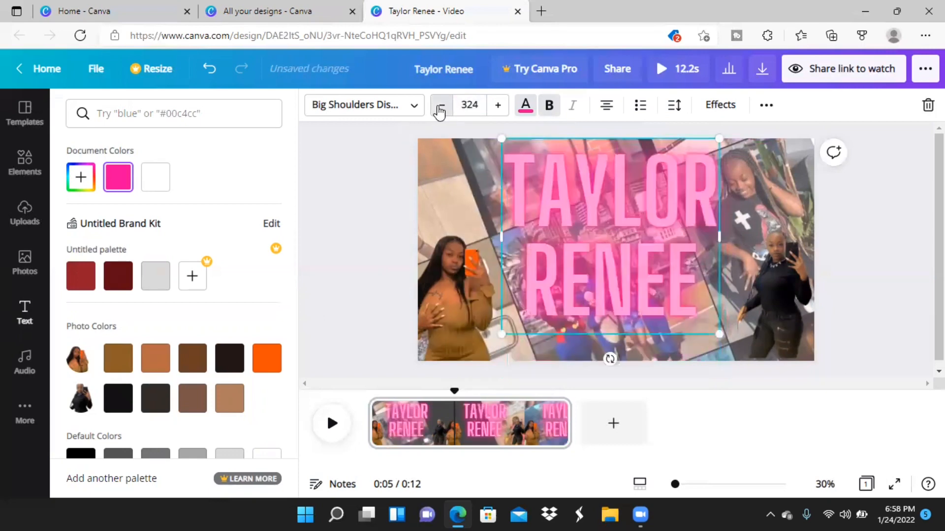
{"action": "left_click_drag", "start_coordinate": [439, 112], "coordinate": [440, 112]}
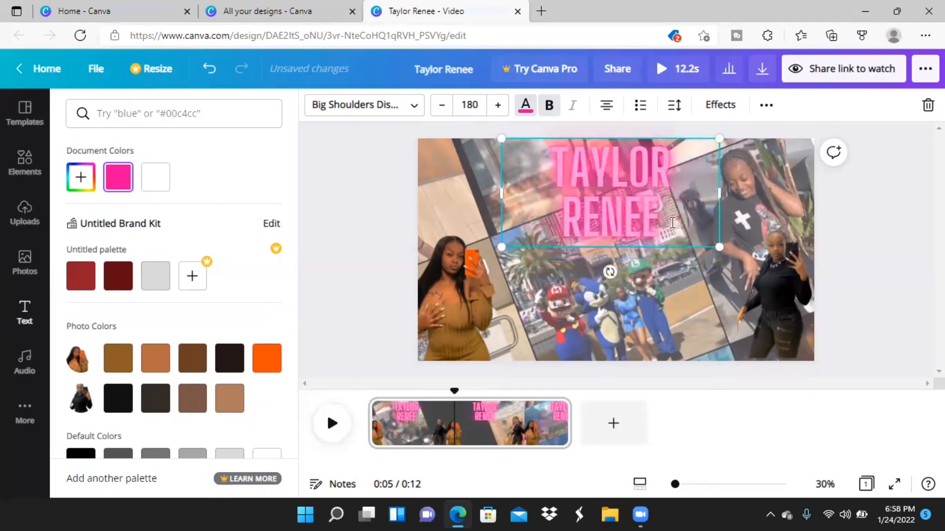
{"action": "key", "text": "BackSpace"}
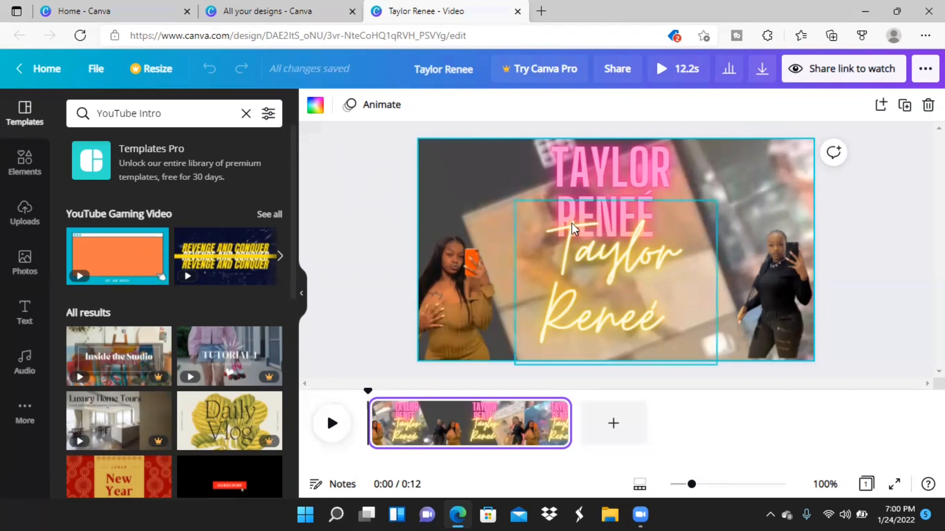
Change the pink neon name's text color to the custom hex value #F0D7ED.
{"action": "left_click", "coordinate": [592, 182]}
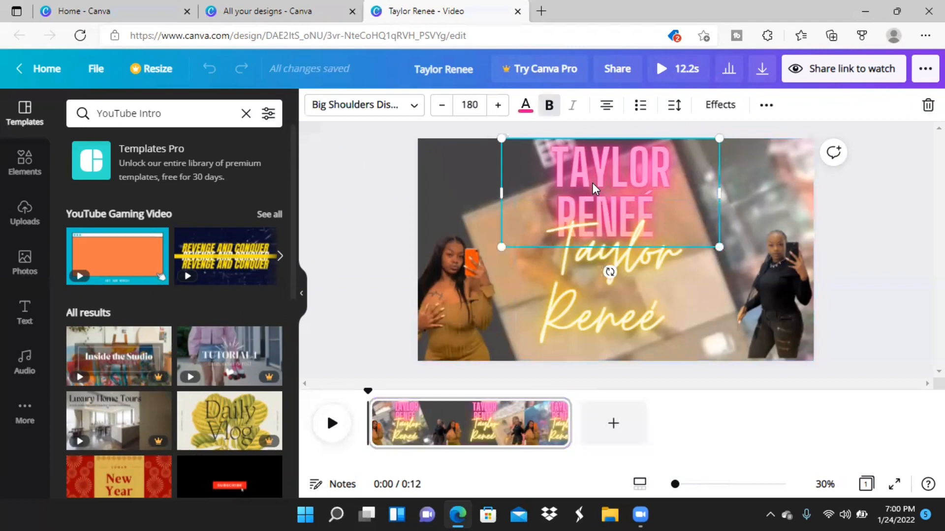
{"action": "left_click", "coordinate": [526, 107]}
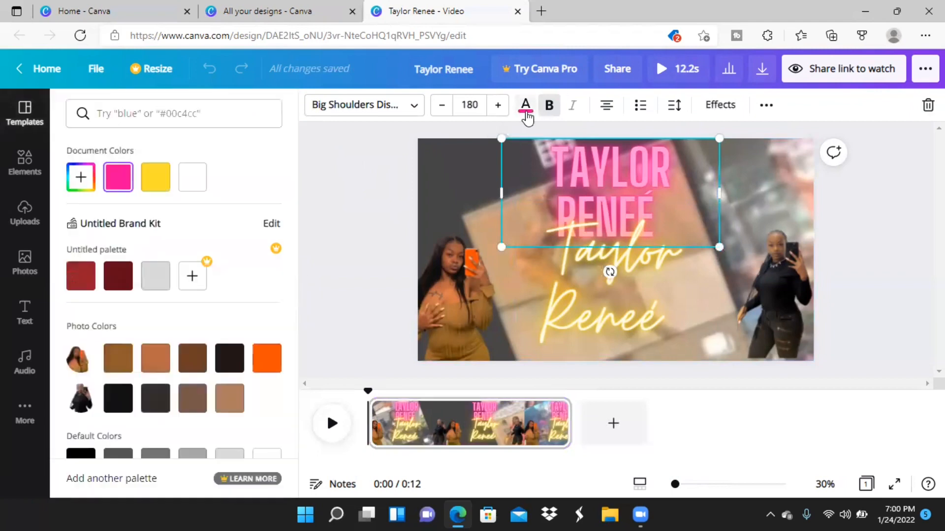
{"action": "left_click", "coordinate": [81, 177]}
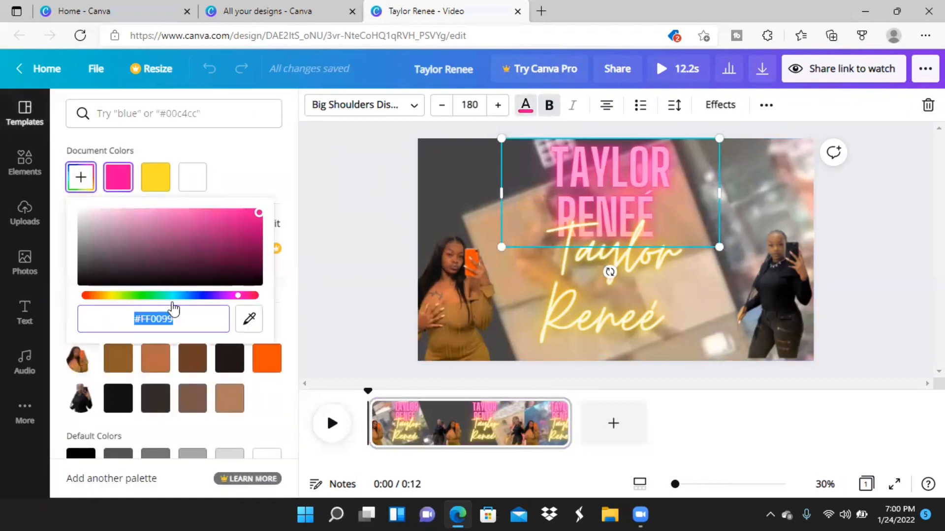
{"action": "type", "text": "#"}
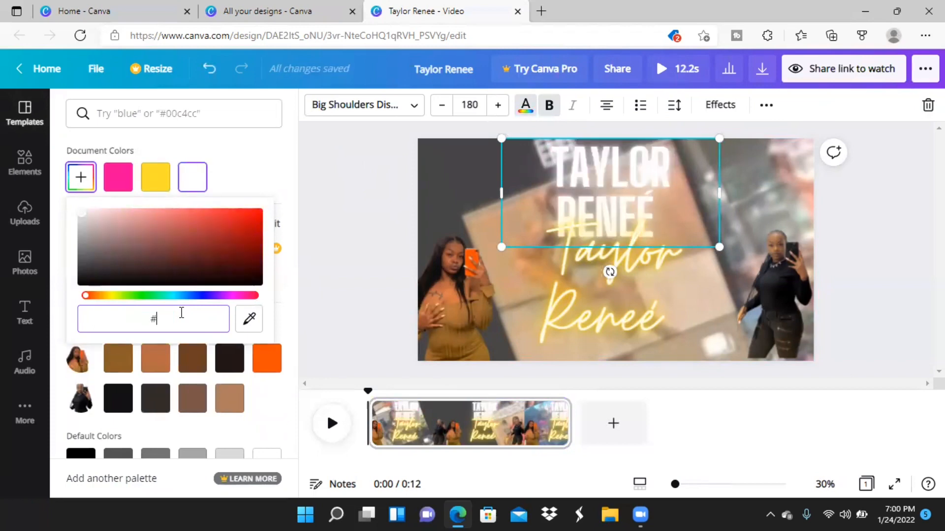
{"action": "type", "text": "F0D"}
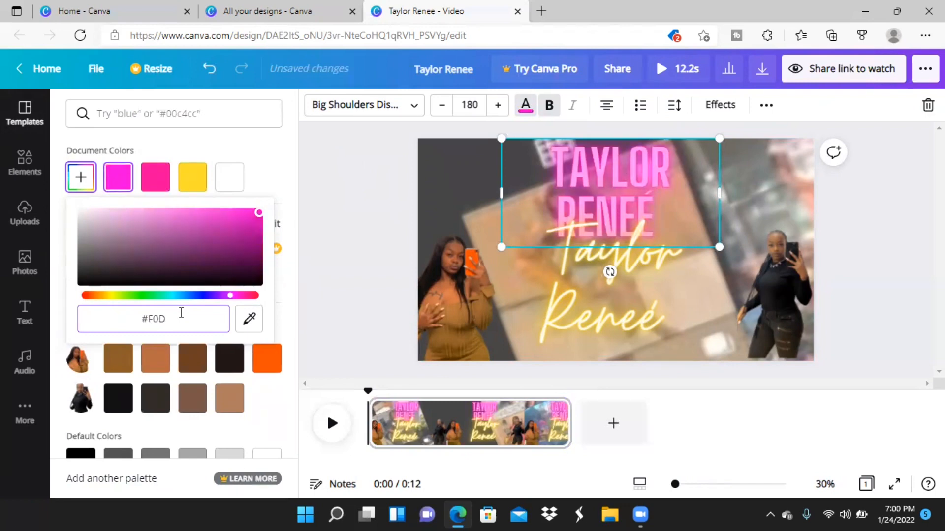
{"action": "type", "text": "7"}
{"action": "type", "text": "E0"}
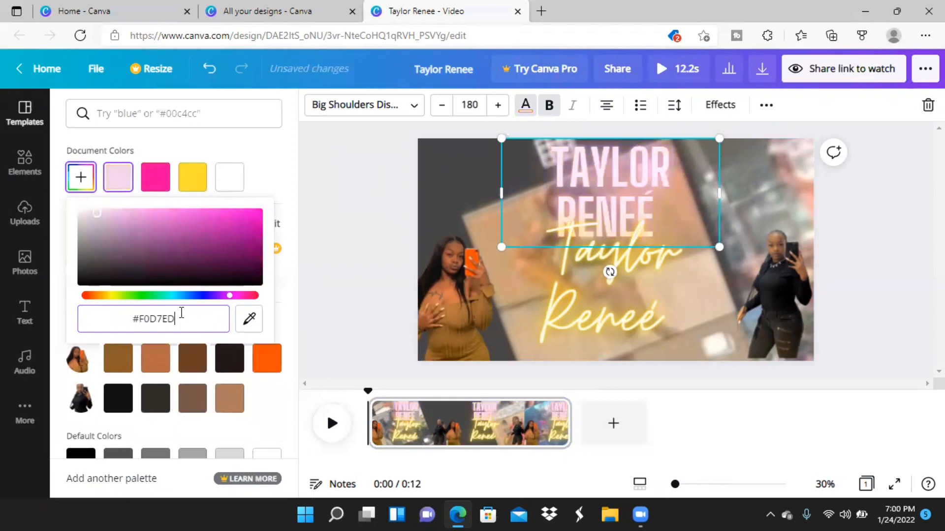
{"action": "left_click", "coordinate": [679, 216]}
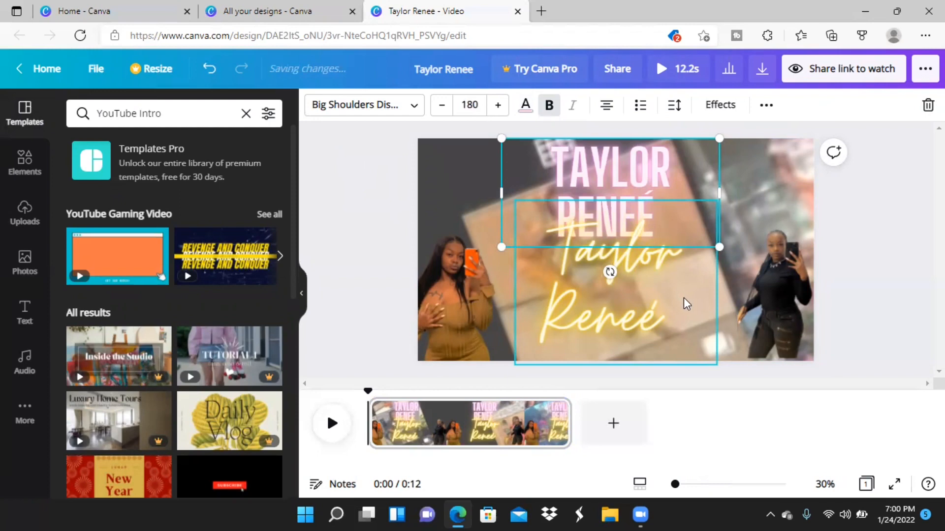
Shift the yellow script name aside, then widen the capital-letter name to fit one line and center it between the cutouts.
{"action": "left_click_drag", "start_coordinate": [658, 291], "coordinate": [821, 251]}
{"action": "left_click", "coordinate": [625, 215]}
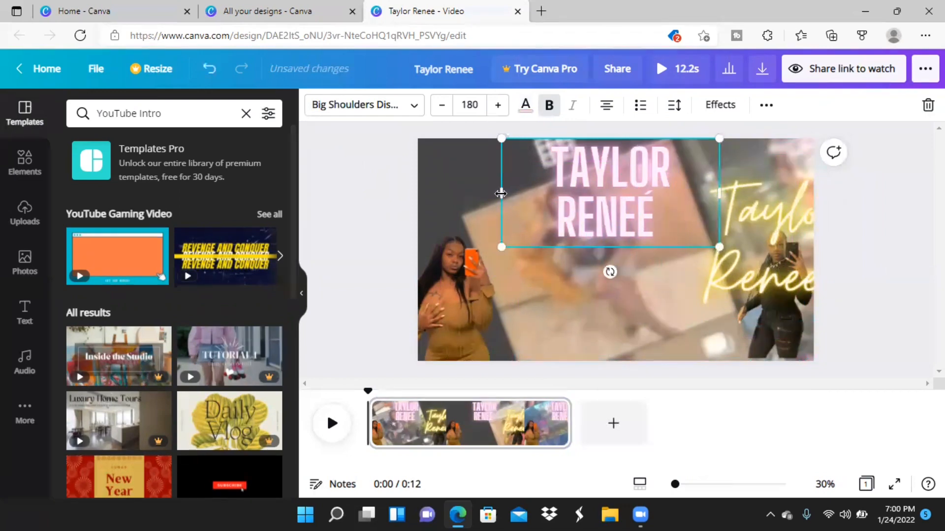
{"action": "left_click_drag", "start_coordinate": [500, 194], "coordinate": [481, 196]}
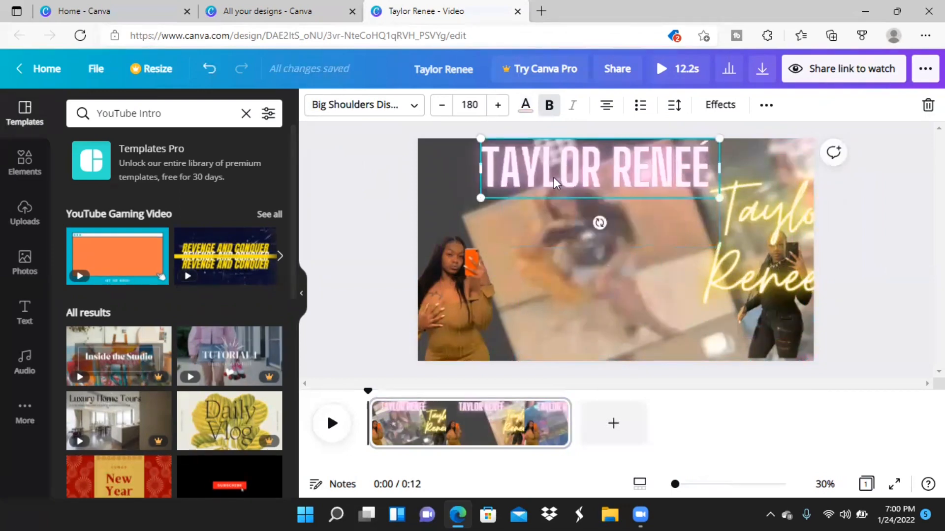
{"action": "left_click_drag", "start_coordinate": [583, 177], "coordinate": [591, 230]}
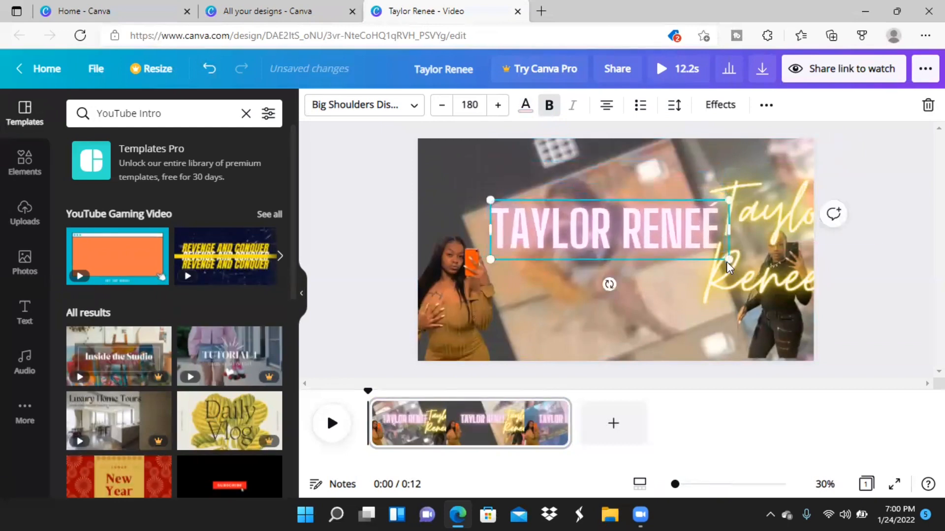
Recolor the yellow script name with the near-black photo color from the orange-phone cutout.
{"action": "left_click", "coordinate": [787, 269]}
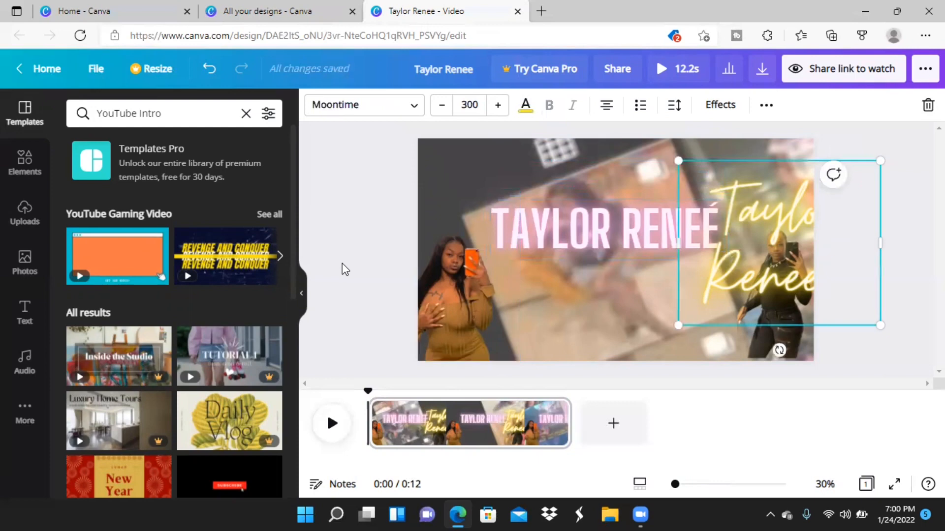
{"action": "left_click", "coordinate": [524, 118]}
{"action": "left_click", "coordinate": [230, 358]}
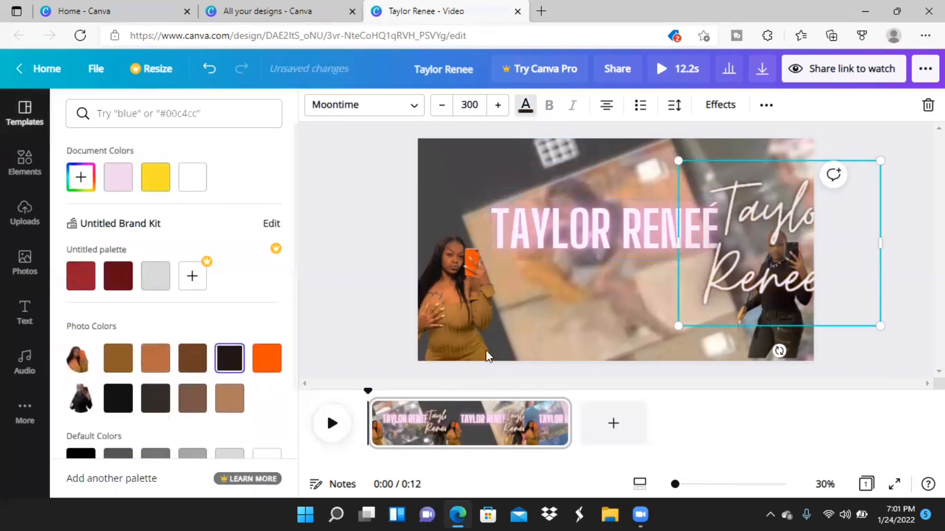
Widen the script name's text box until it fits on one line and reduce its font size to 208.
{"action": "left_click_drag", "start_coordinate": [678, 243], "coordinate": [462, 261]}
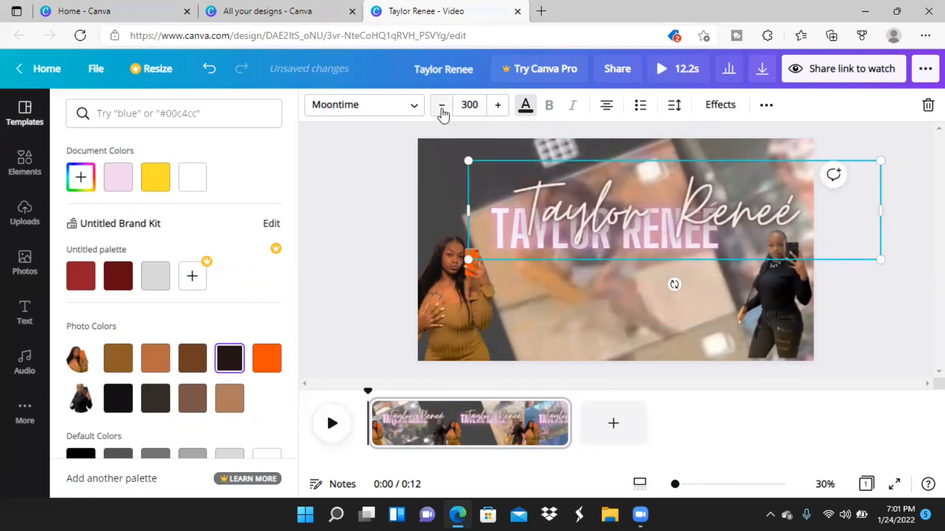
{"action": "left_click_drag", "start_coordinate": [442, 109], "coordinate": [442, 109]}
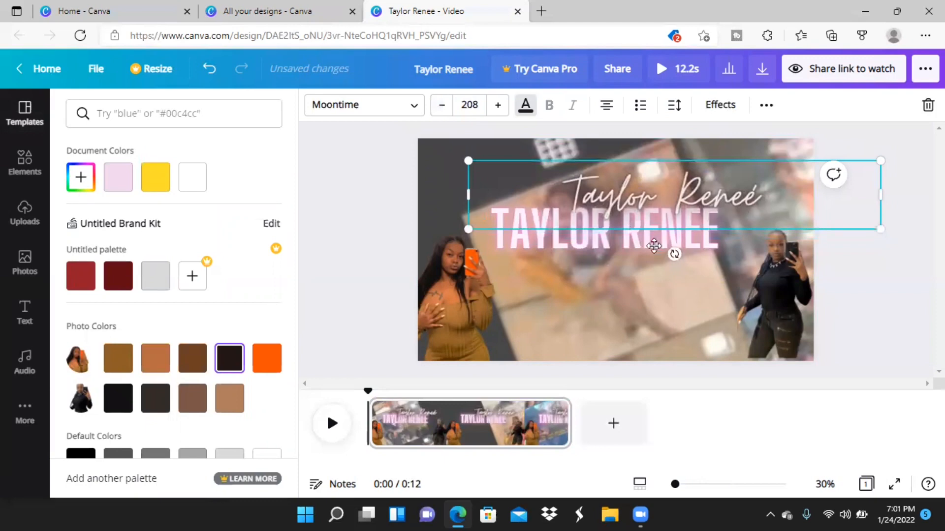
Center the capital-letter name between the two cutouts and overlap the script name across its lower half.
{"action": "left_click_drag", "start_coordinate": [708, 212], "coordinate": [660, 298]}
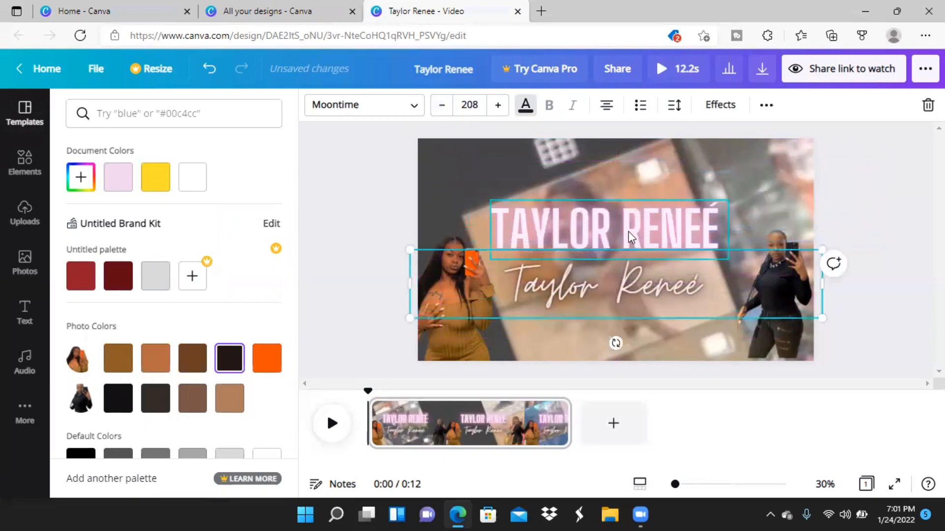
{"action": "left_click", "coordinate": [647, 223]}
{"action": "left_click_drag", "start_coordinate": [648, 223], "coordinate": [639, 224]}
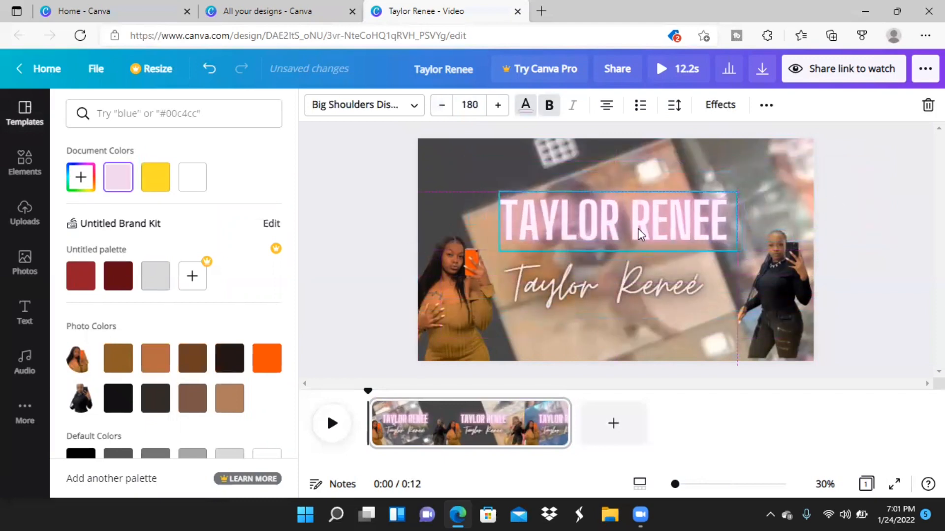
{"action": "left_click", "coordinate": [631, 279]}
{"action": "left_click_drag", "start_coordinate": [636, 285], "coordinate": [651, 246]}
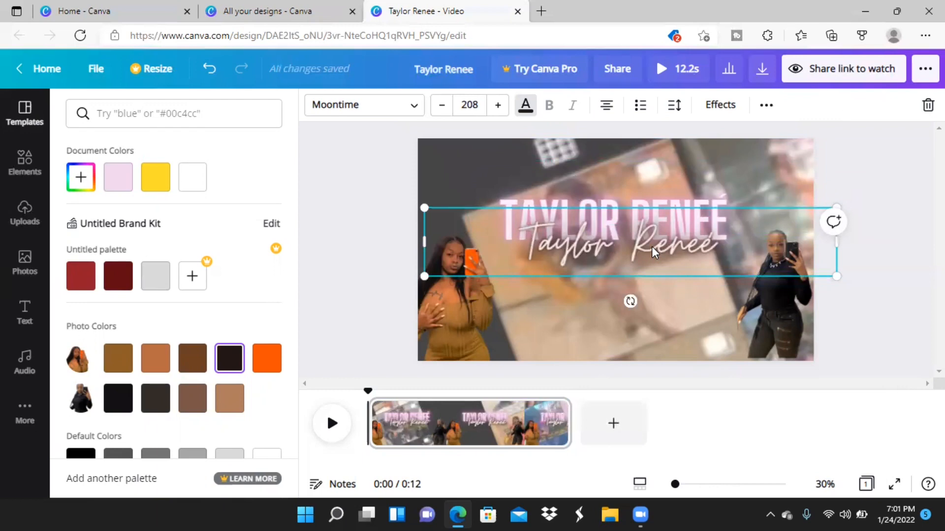
{"action": "left_click", "coordinate": [633, 354]}
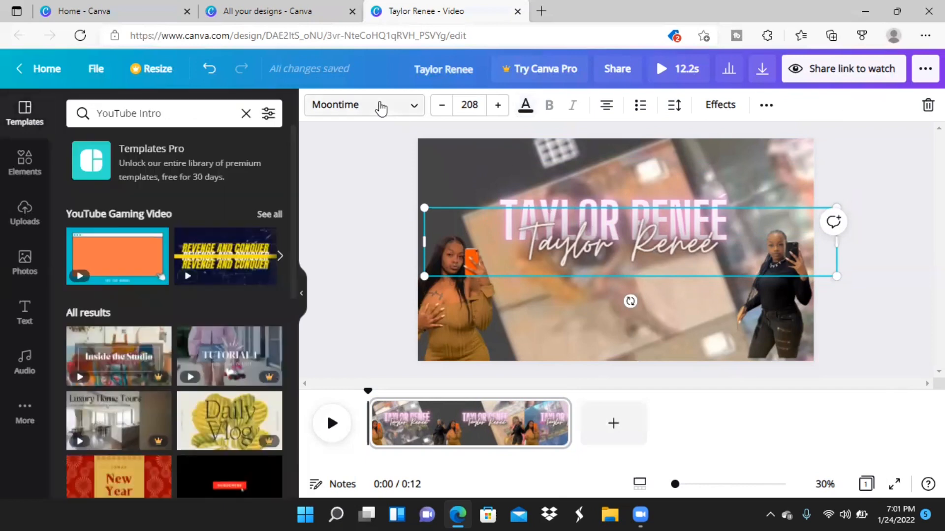
Apply the Typewriter text animation to both the script name and the capital-letter name.
{"action": "left_click", "coordinate": [375, 144]}
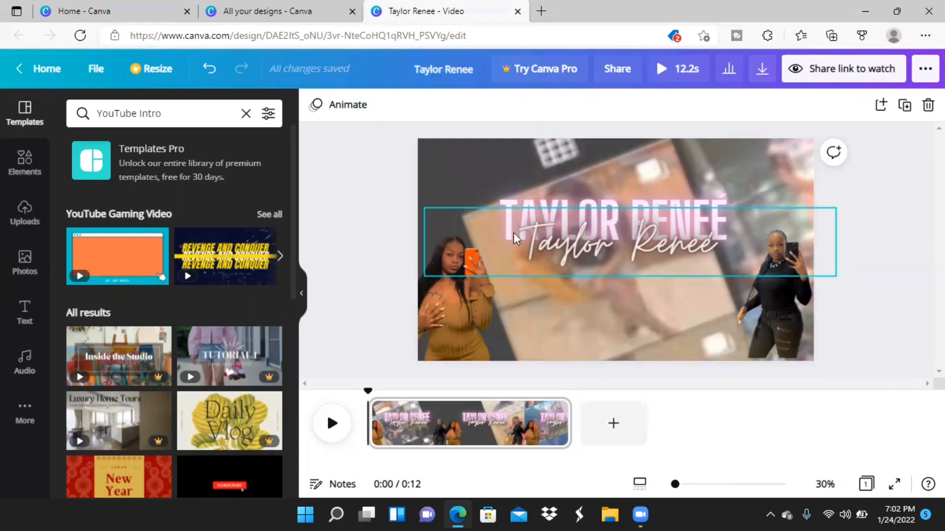
{"action": "left_click", "coordinate": [21, 309]}
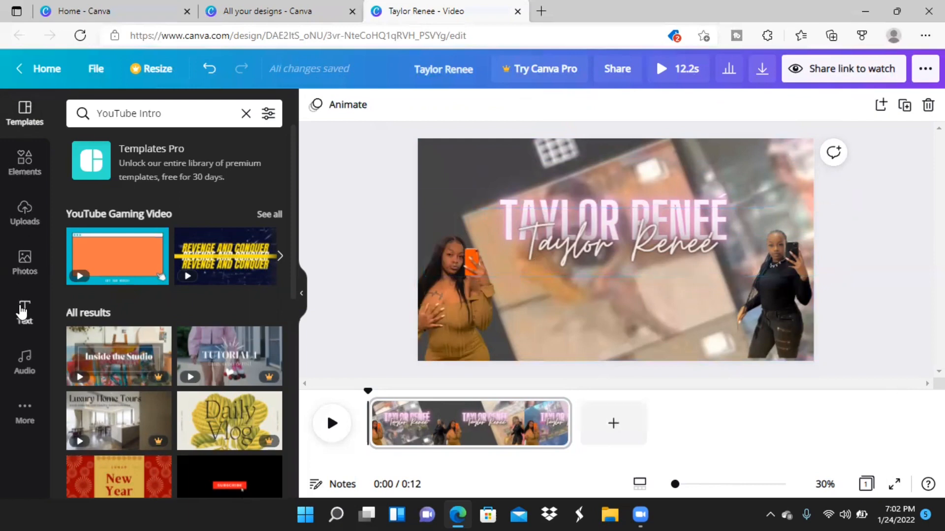
{"action": "left_click", "coordinate": [535, 244]}
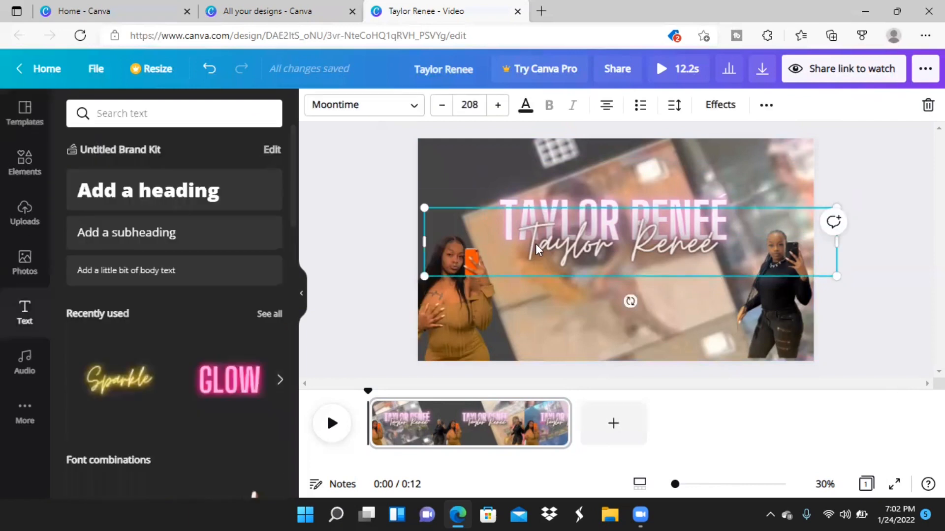
{"action": "left_click", "coordinate": [728, 111]}
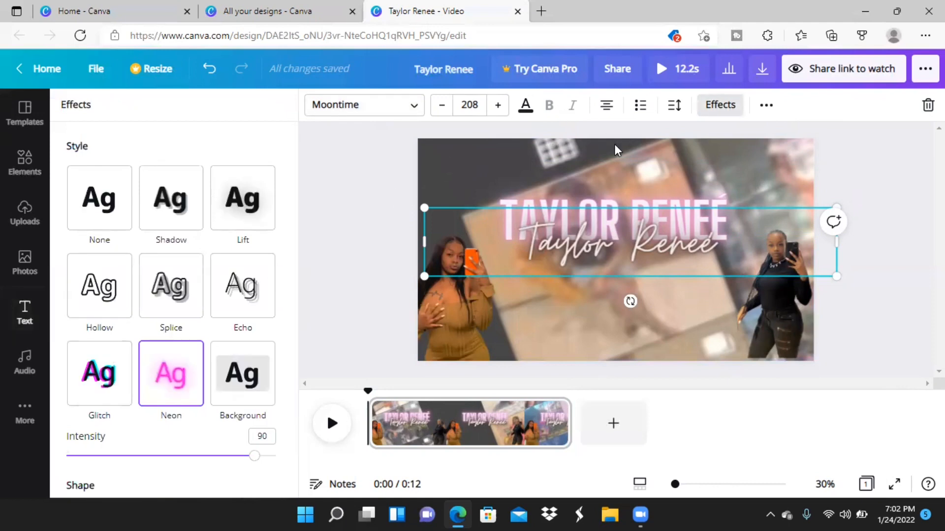
{"action": "left_click", "coordinate": [766, 105]}
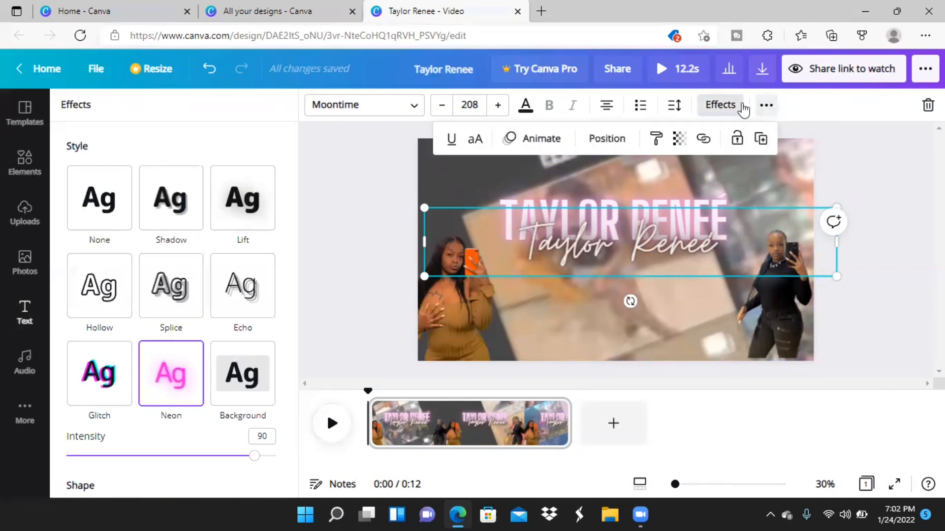
{"action": "left_click", "coordinate": [536, 138]}
{"action": "left_click", "coordinate": [107, 327]}
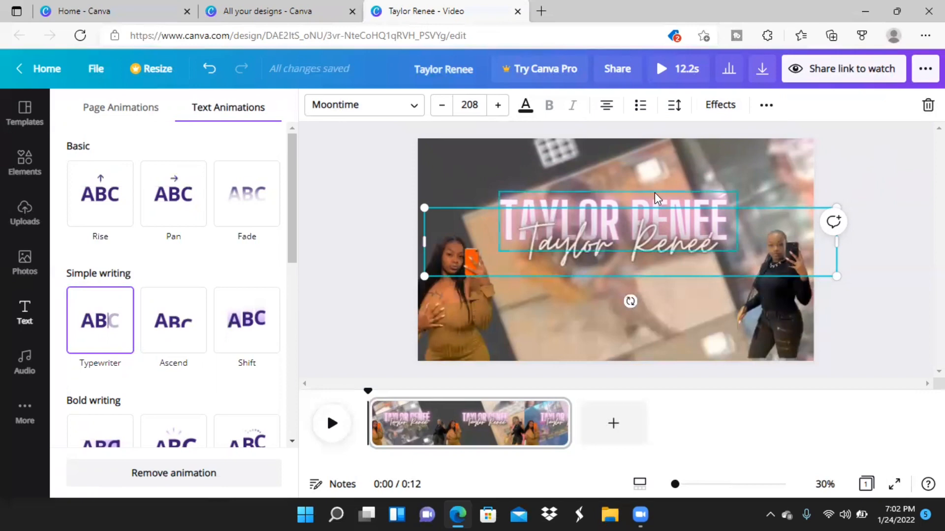
{"action": "left_click", "coordinate": [654, 194]}
{"action": "left_click", "coordinate": [84, 332]}
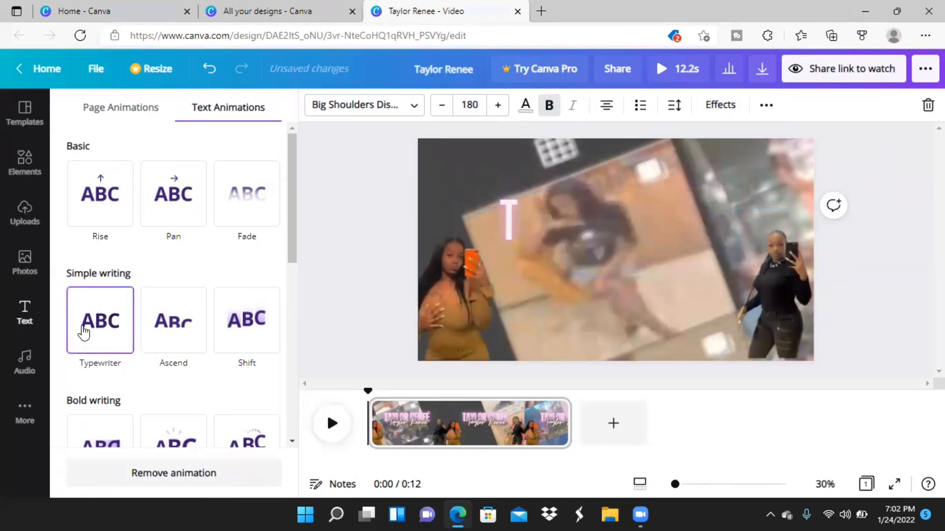
{"action": "left_click", "coordinate": [879, 257]}
Play the page in the timeline to check the name animations, pausing about halfway through.
{"action": "left_click", "coordinate": [328, 435]}
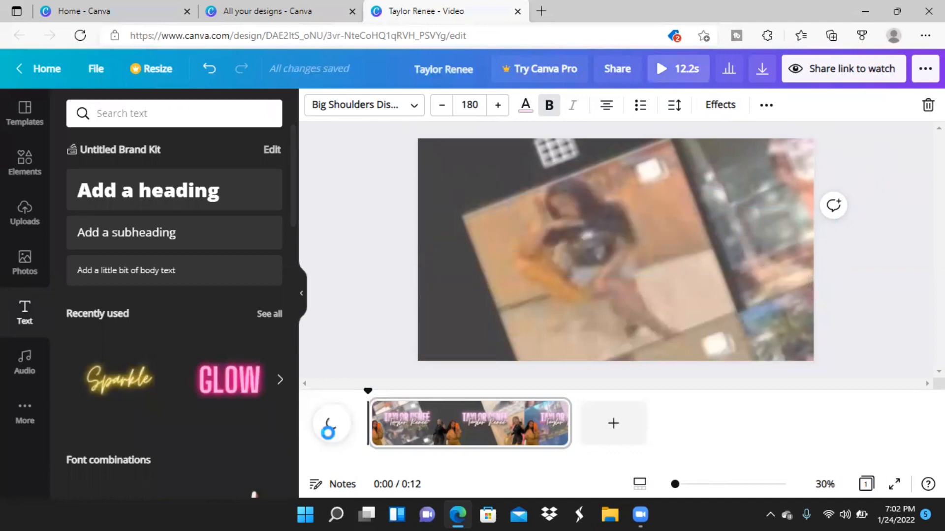
{"action": "left_click", "coordinate": [330, 439]}
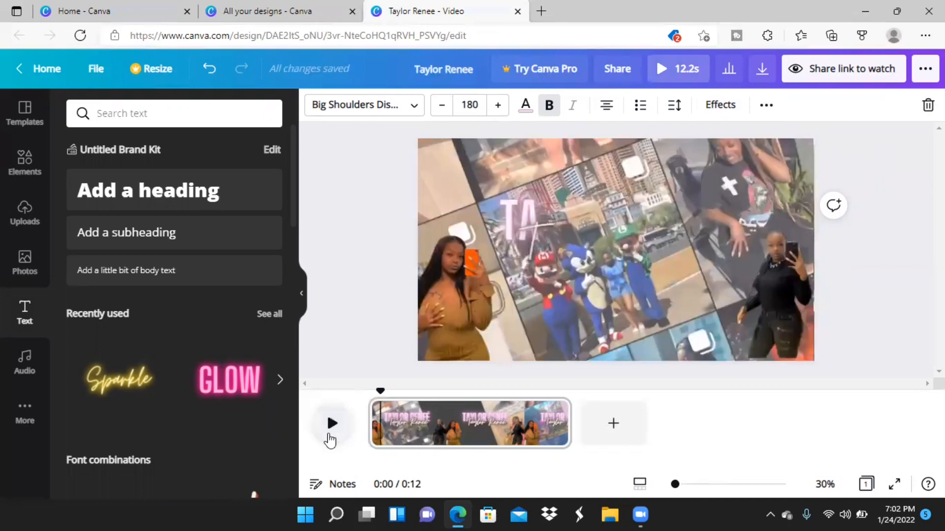
{"action": "left_click", "coordinate": [331, 439]}
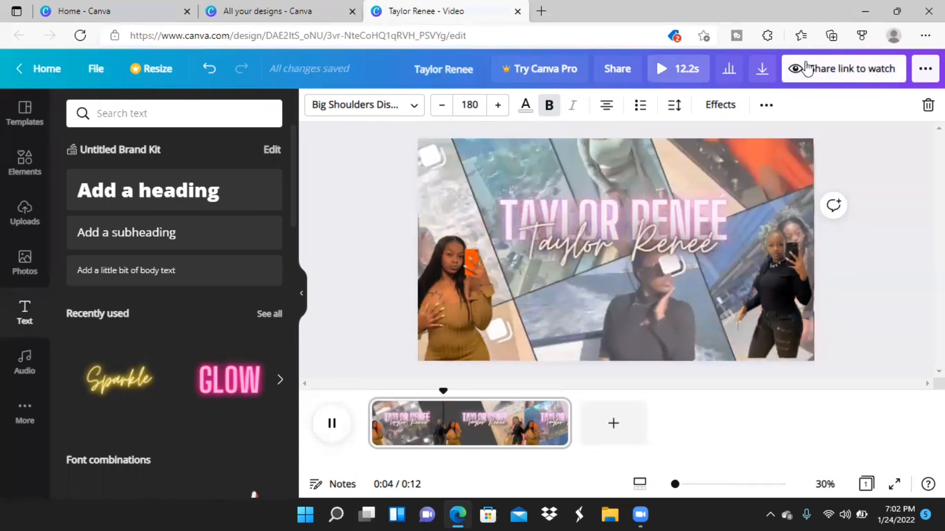
{"action": "left_click", "coordinate": [333, 427]}
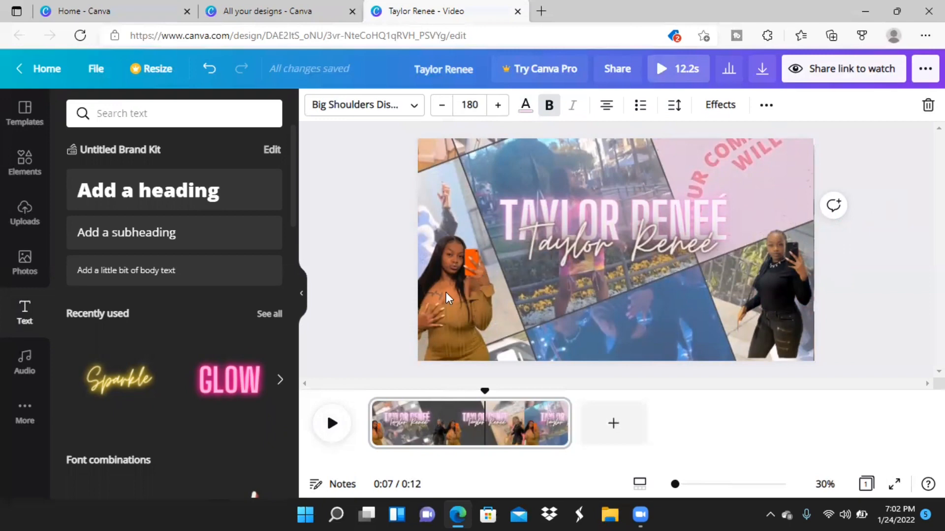
Slightly enlarge the black-outfit cutout and reposition it in its corner, and watch the full video preview.
{"action": "left_click", "coordinate": [766, 283]}
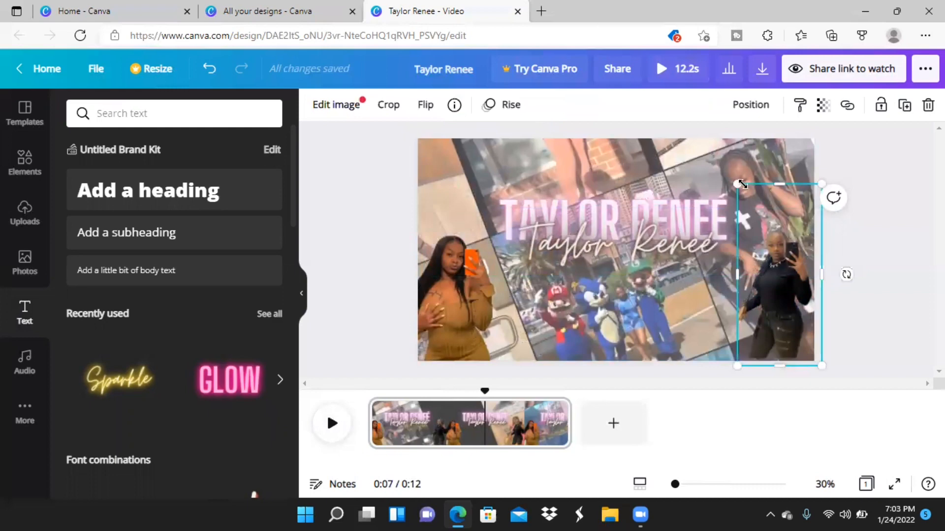
{"action": "left_click_drag", "start_coordinate": [738, 184], "coordinate": [734, 177]}
{"action": "left_click_drag", "start_coordinate": [770, 301], "coordinate": [770, 301]}
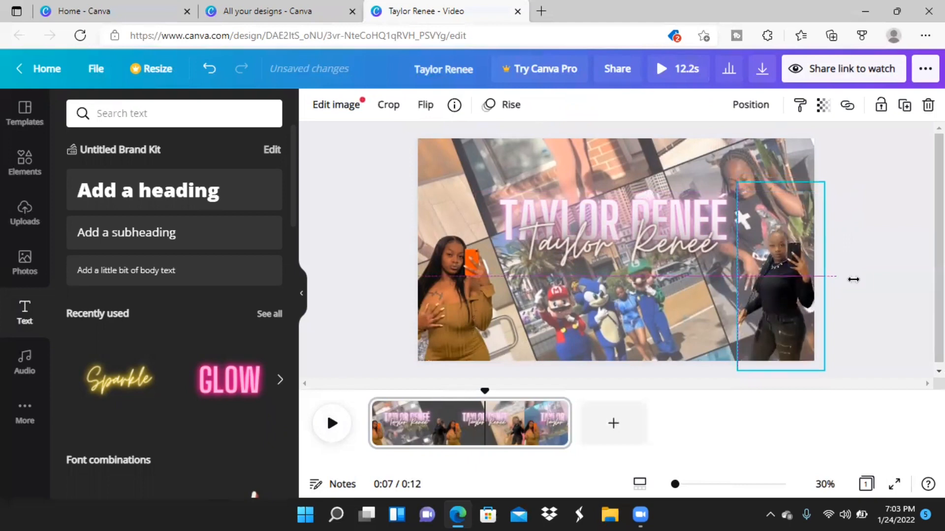
{"action": "left_click", "coordinate": [899, 284]}
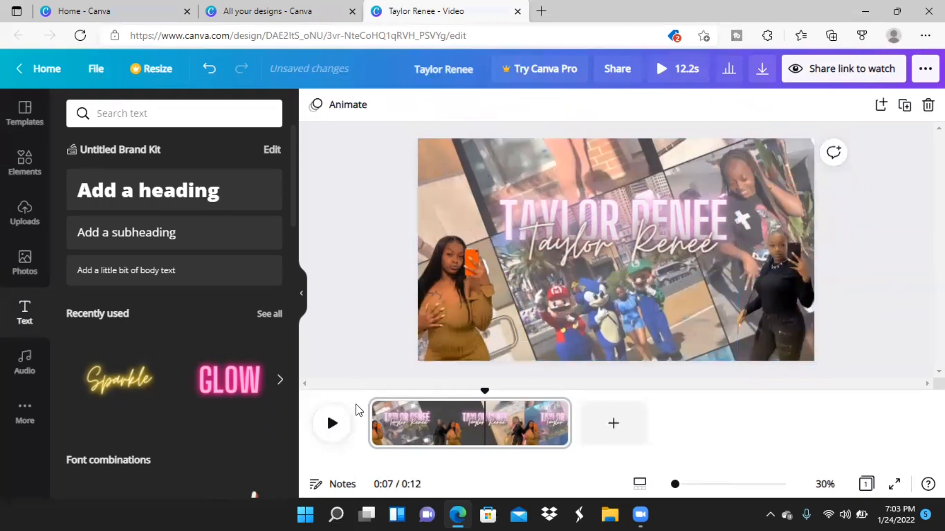
{"action": "left_click", "coordinate": [685, 73]}
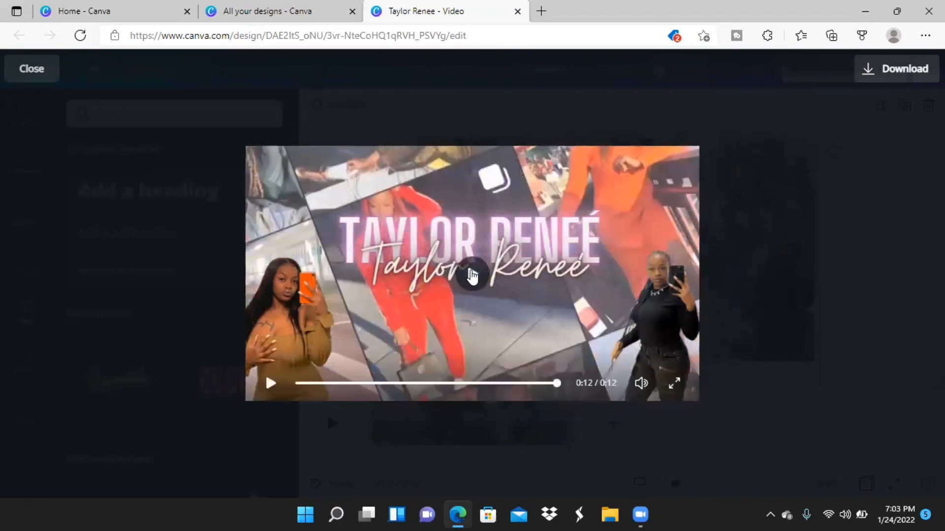
{"action": "left_click", "coordinate": [51, 75]}
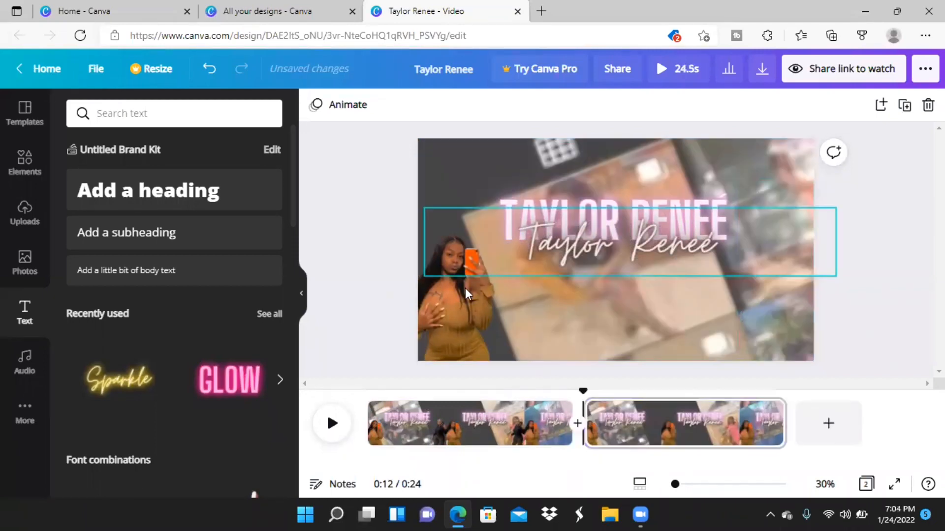
Duplicate the intro page and delete both cutouts and both name texts from the copy, keeping only the tilted recording.
{"action": "left_click", "coordinate": [465, 290]}
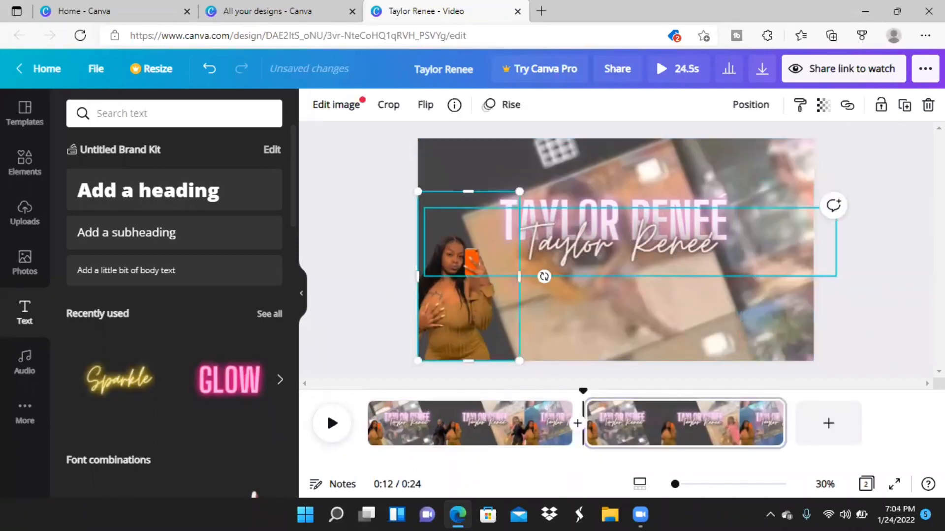
{"action": "key", "text": "Delete"}
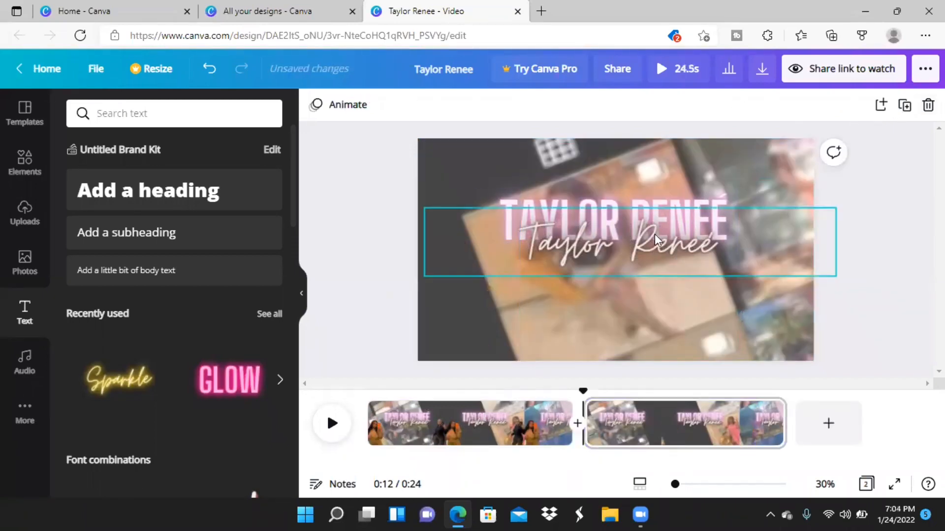
{"action": "left_click", "coordinate": [630, 242]}
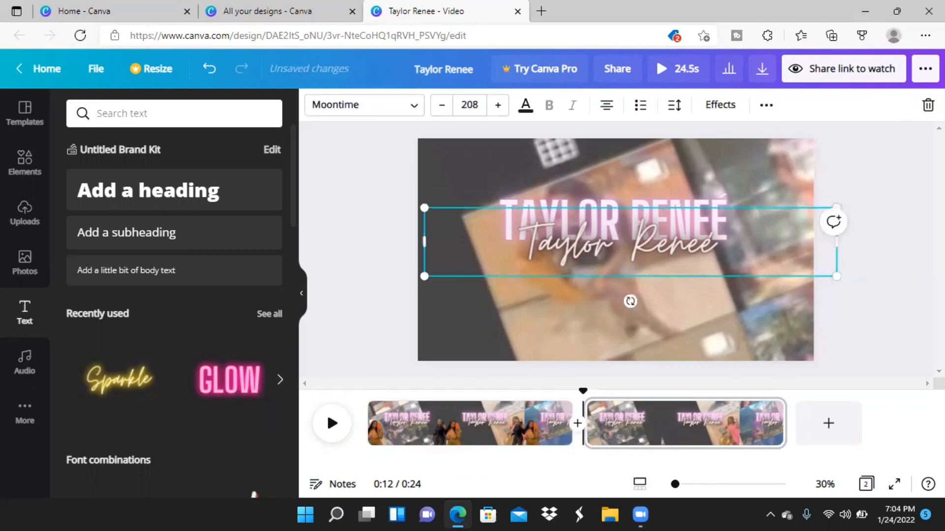
{"action": "key", "text": "Delete"}
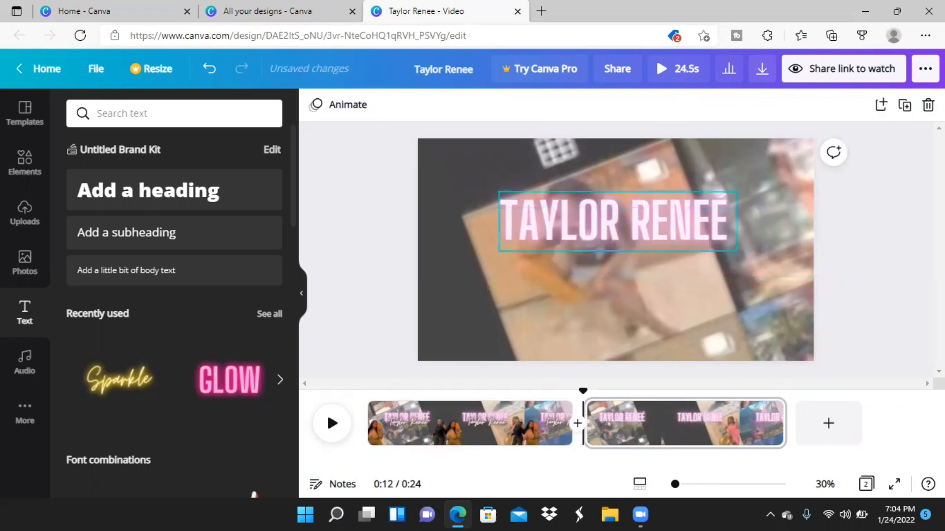
{"action": "left_click", "coordinate": [696, 238]}
{"action": "key", "text": "Delete"}
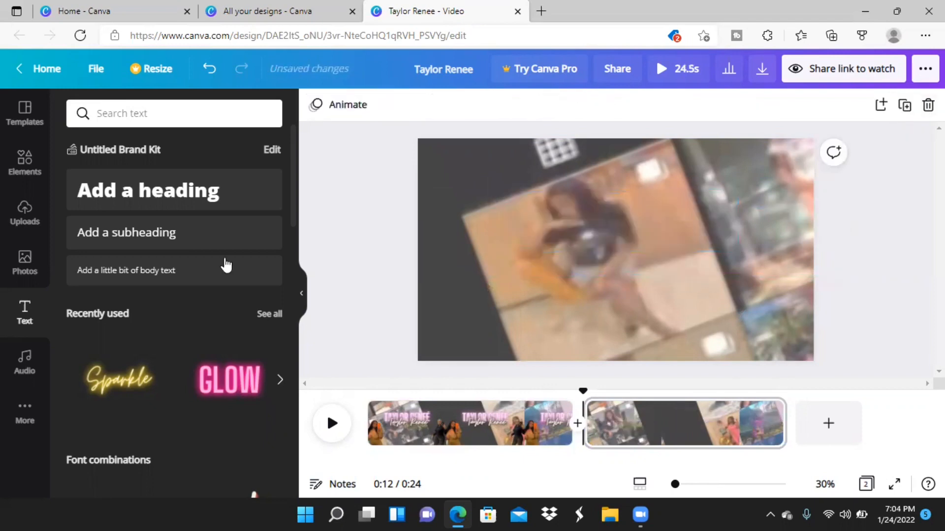
Add the pink GLOW neon text to the second page and replace its wording with CONNECT WITH ME.
{"action": "left_click", "coordinate": [214, 390]}
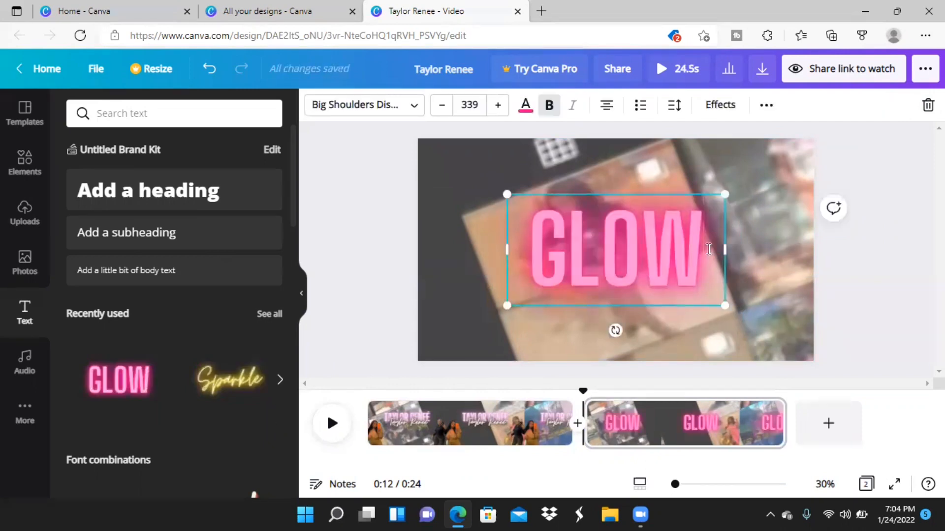
{"action": "key", "text": "BackSpace"}
{"action": "key", "text": "BackSpace"}
{"action": "key", "text": "BackSpace"}
{"action": "key", "text": "BackSpace"}
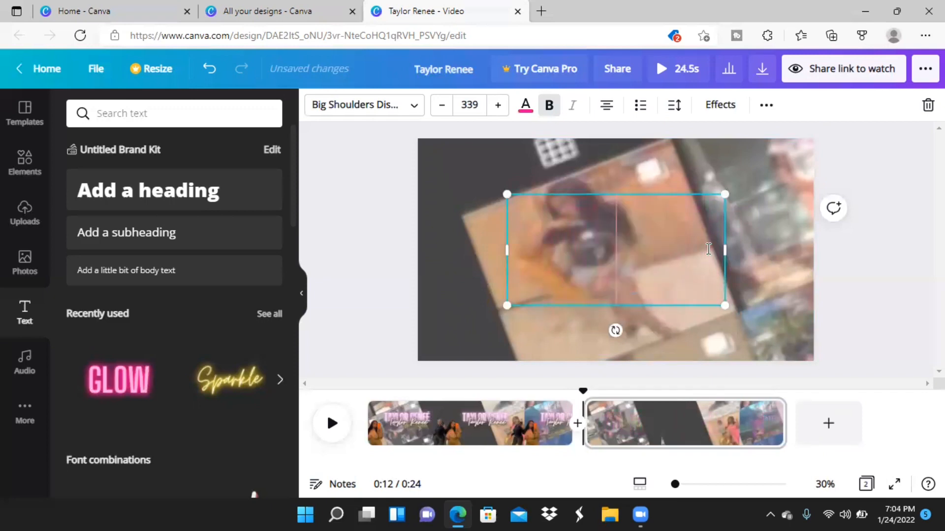
{"action": "type", "text": "CONNE"}
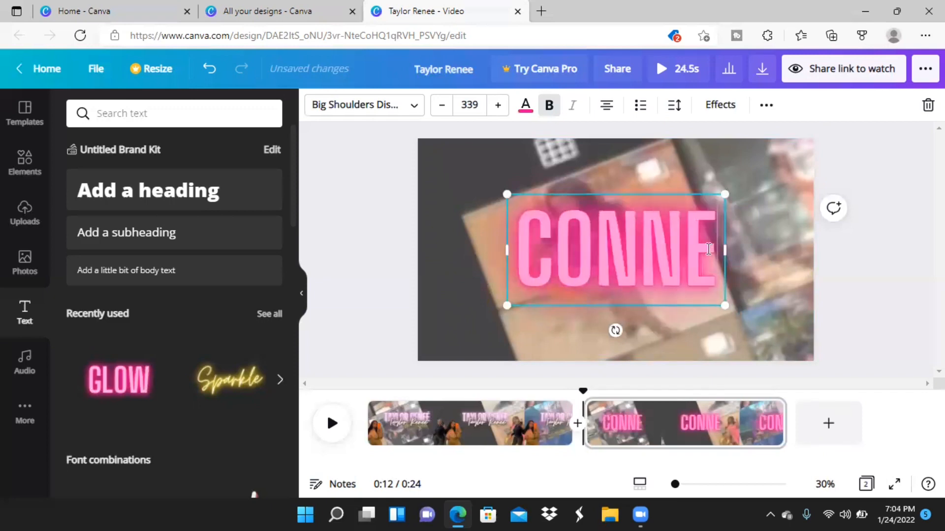
{"action": "type", "text": "CT"}
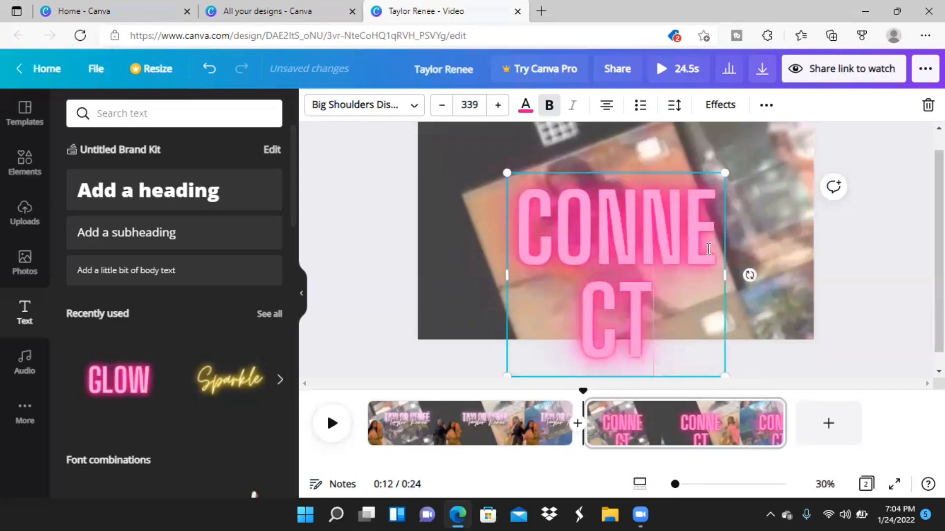
{"action": "type", "text": " WITH"}
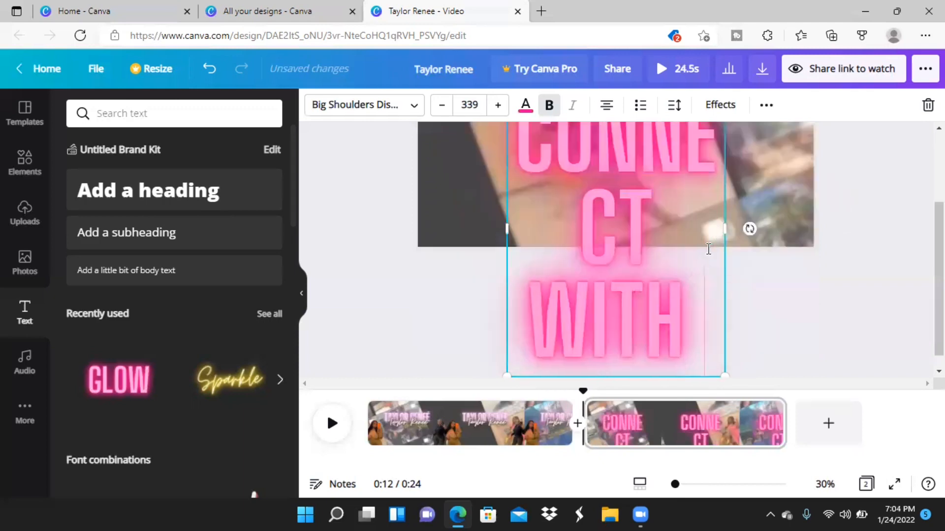
{"action": "type", "text": " ME"}
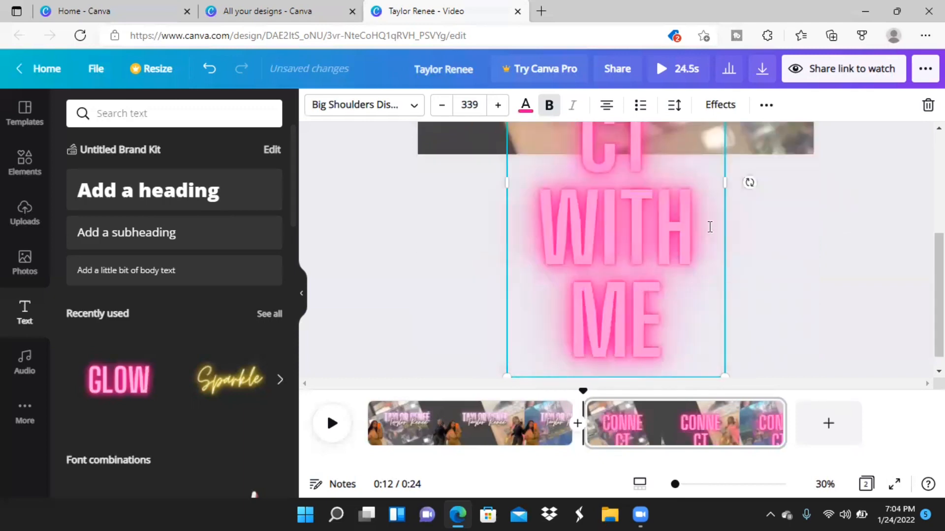
Reduce the CONNECT WITH ME text's font size to 225 so it fits on two lines.
{"action": "left_click", "coordinate": [444, 105]}
{"action": "left_click", "coordinate": [444, 107]}
{"action": "left_click", "coordinate": [446, 107]}
{"action": "left_click", "coordinate": [446, 106]}
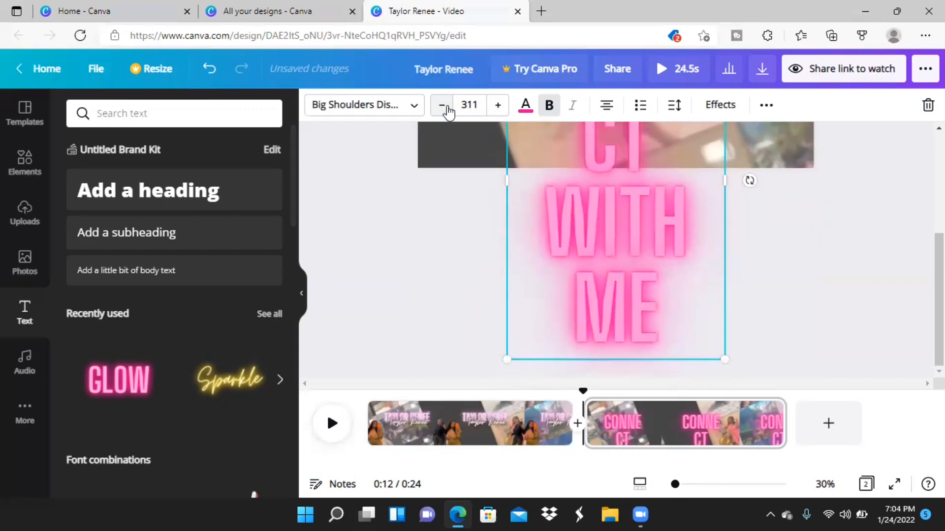
{"action": "left_click", "coordinate": [446, 107]}
{"action": "left_click", "coordinate": [446, 107]}
{"action": "left_click", "coordinate": [446, 106]}
{"action": "left_click", "coordinate": [446, 107]}
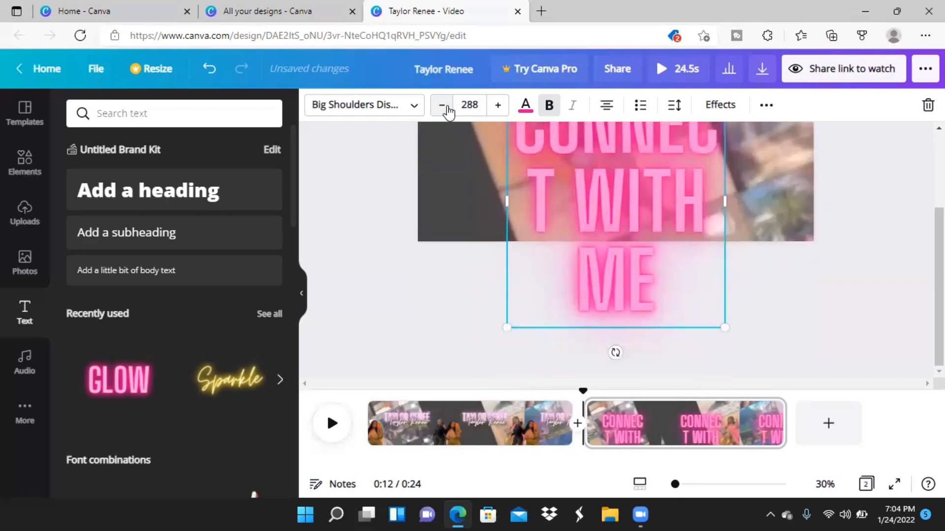
{"action": "left_click", "coordinate": [446, 107]}
{"action": "left_click", "coordinate": [446, 106]}
{"action": "left_click", "coordinate": [446, 107]}
{"action": "left_click", "coordinate": [446, 106]}
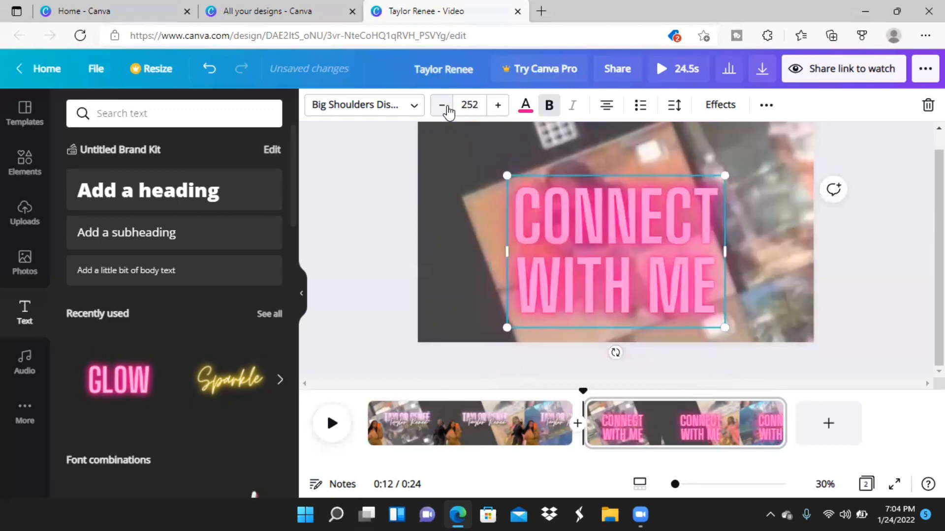
{"action": "left_click", "coordinate": [446, 107]}
{"action": "left_click", "coordinate": [446, 106]}
{"action": "left_click", "coordinate": [446, 106]}
{"action": "left_click", "coordinate": [446, 106]}
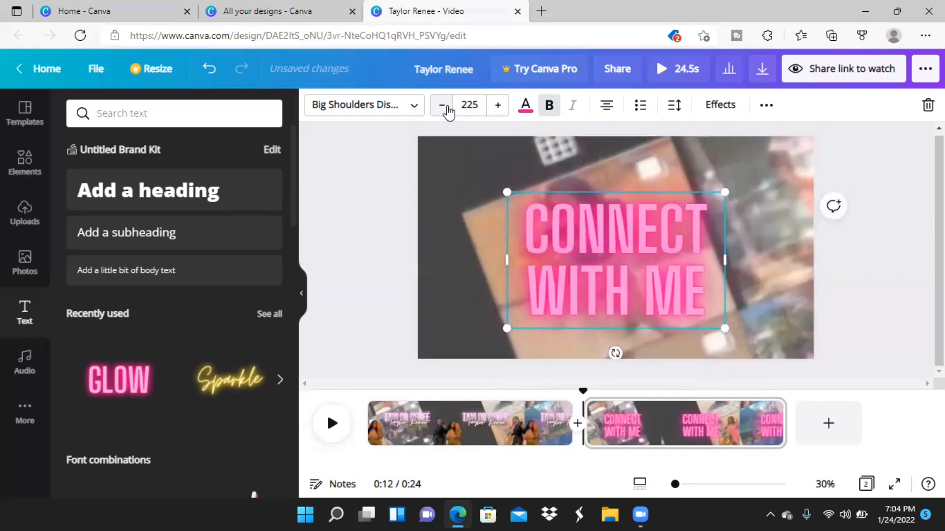
Widen the CONNECT WITH ME text box and reduce its font size to 150 so the wording fits on one line.
{"action": "left_click", "coordinate": [445, 107]}
{"action": "left_click", "coordinate": [446, 106]}
{"action": "left_click", "coordinate": [446, 107]}
{"action": "left_click", "coordinate": [446, 107]}
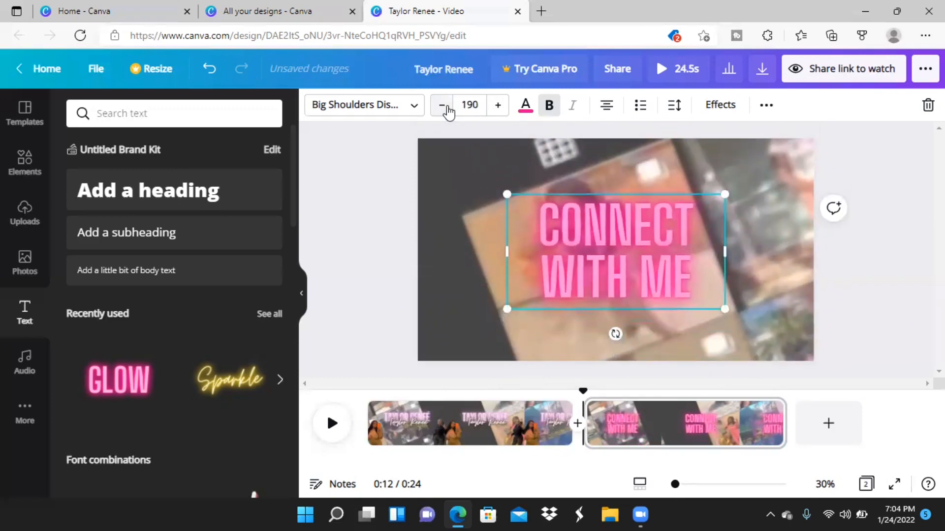
{"action": "left_click", "coordinate": [447, 107]}
{"action": "left_click", "coordinate": [447, 107]}
{"action": "left_click", "coordinate": [446, 107]}
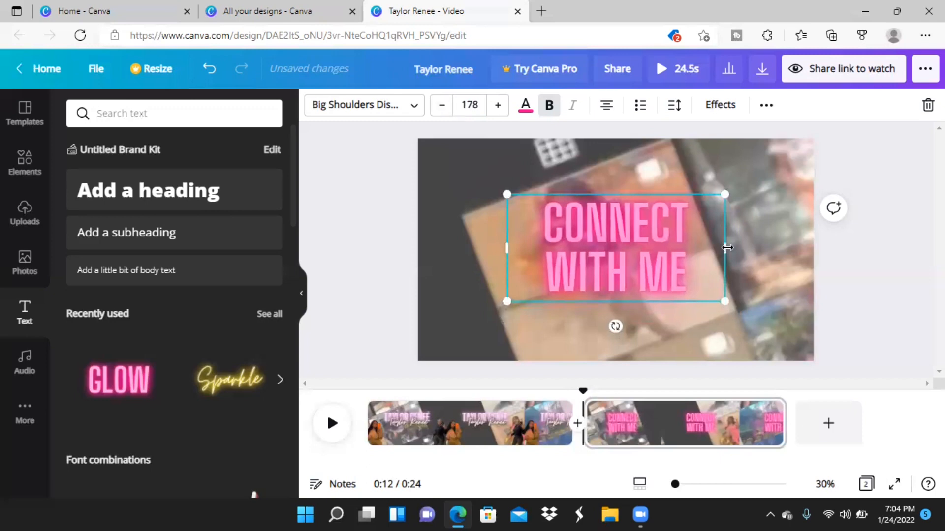
{"action": "left_click_drag", "start_coordinate": [727, 251], "coordinate": [780, 248]}
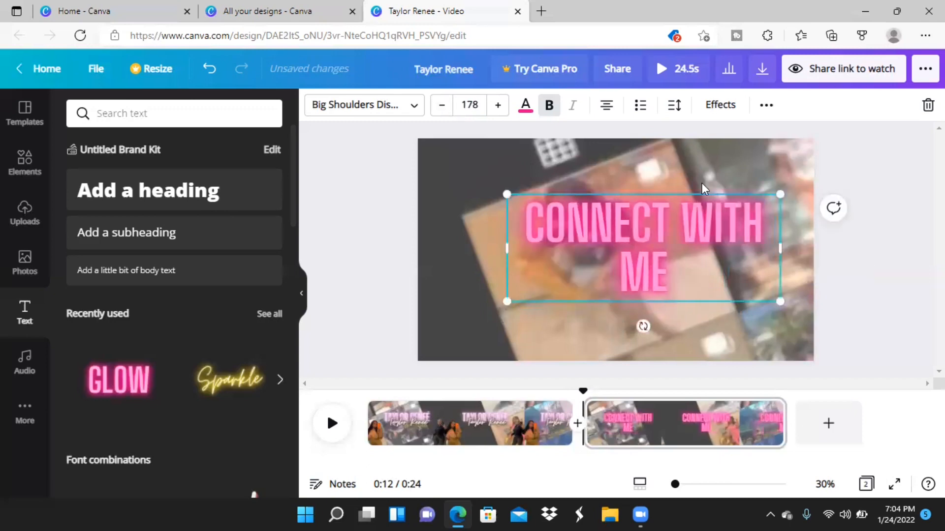
{"action": "left_click", "coordinate": [447, 107]}
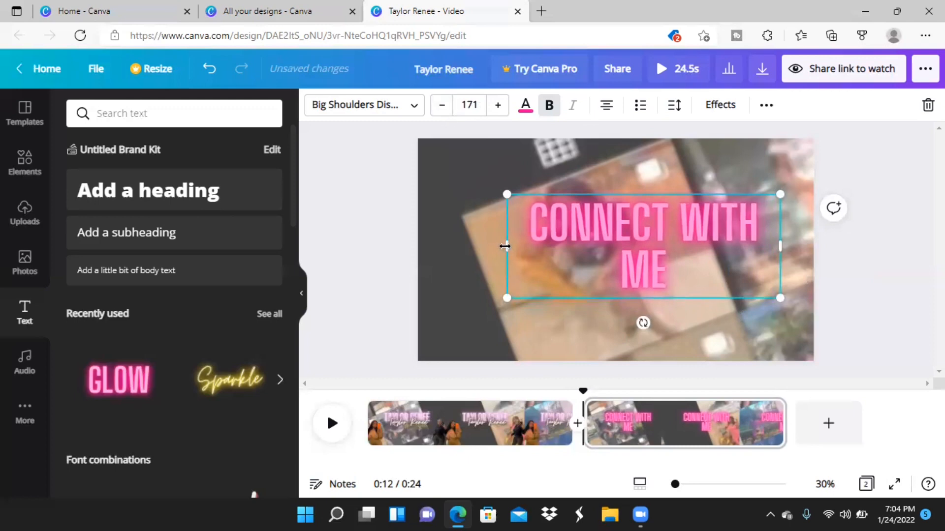
{"action": "left_click_drag", "start_coordinate": [505, 246], "coordinate": [463, 234]}
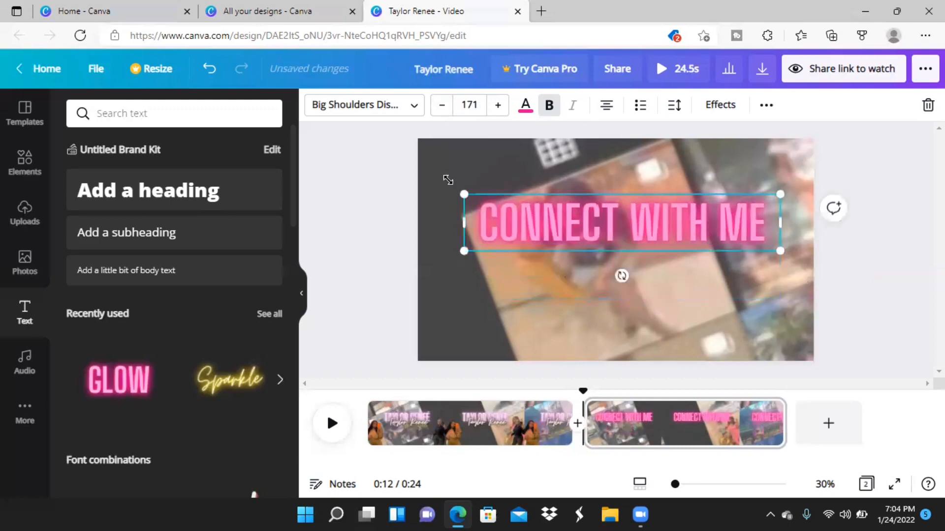
{"action": "left_click", "coordinate": [440, 109]}
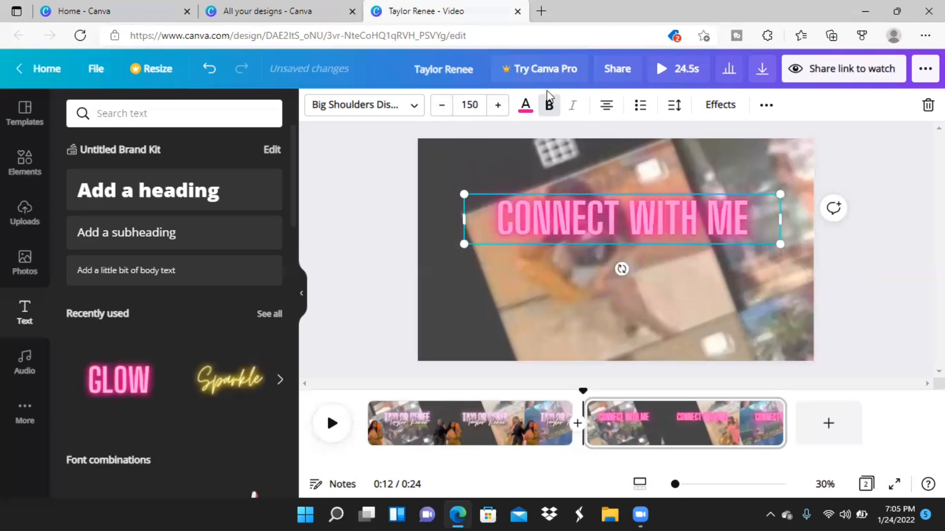
Try recolouring the CONNECT WITH ME text light pink and rotating it slightly, and undo both changes.
{"action": "left_click", "coordinate": [525, 113]}
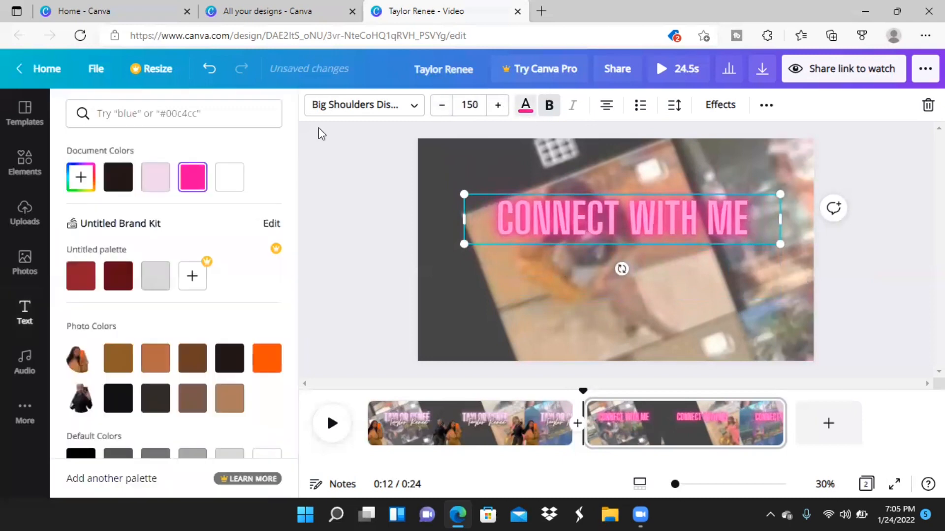
{"action": "left_click", "coordinate": [156, 177]}
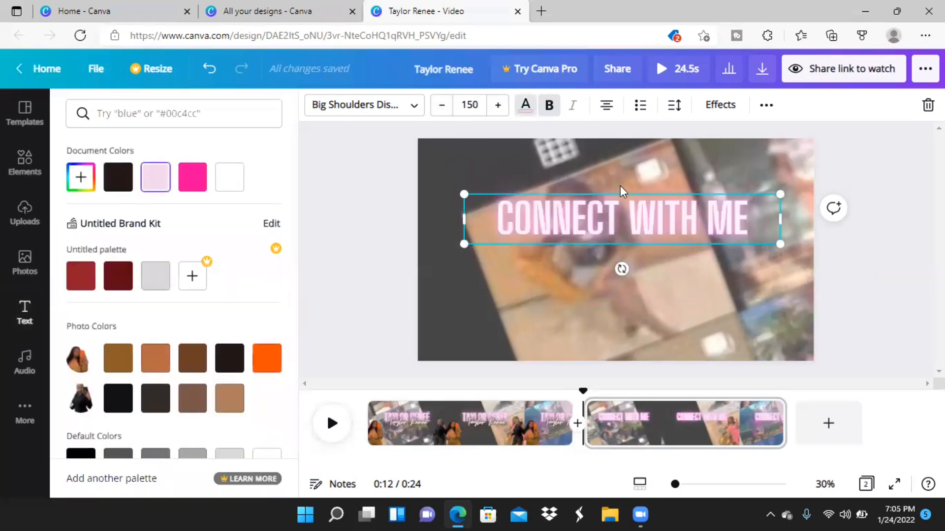
{"action": "left_click", "coordinate": [87, 173]}
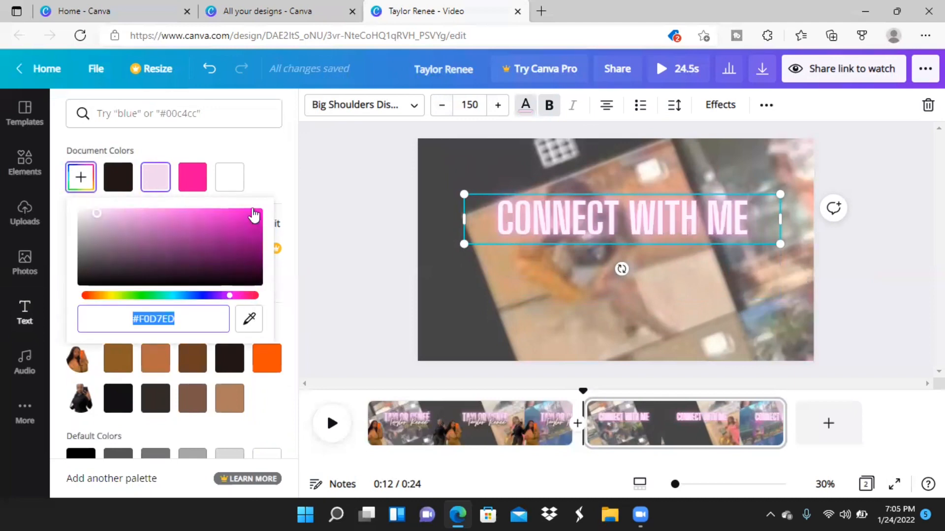
{"action": "left_click", "coordinate": [269, 179]}
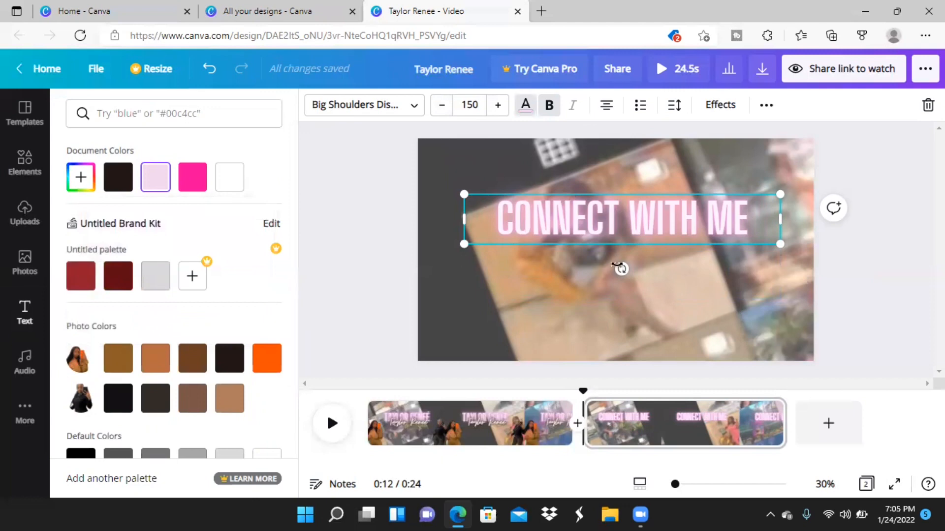
{"action": "left_click_drag", "start_coordinate": [621, 212], "coordinate": [620, 175]}
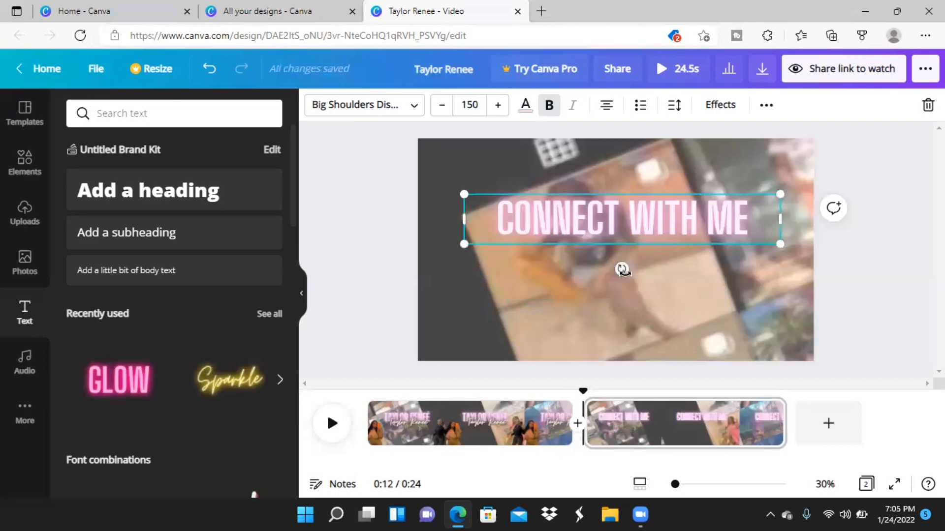
{"action": "mouse_move", "coordinate": [622, 268]}
{"action": "left_mouse_down"}
{"action": "mouse_move", "coordinate": [648, 276]}
{"action": "mouse_move", "coordinate": [640, 288]}
{"action": "mouse_move", "coordinate": [615, 274]}
{"action": "left_mouse_up"}
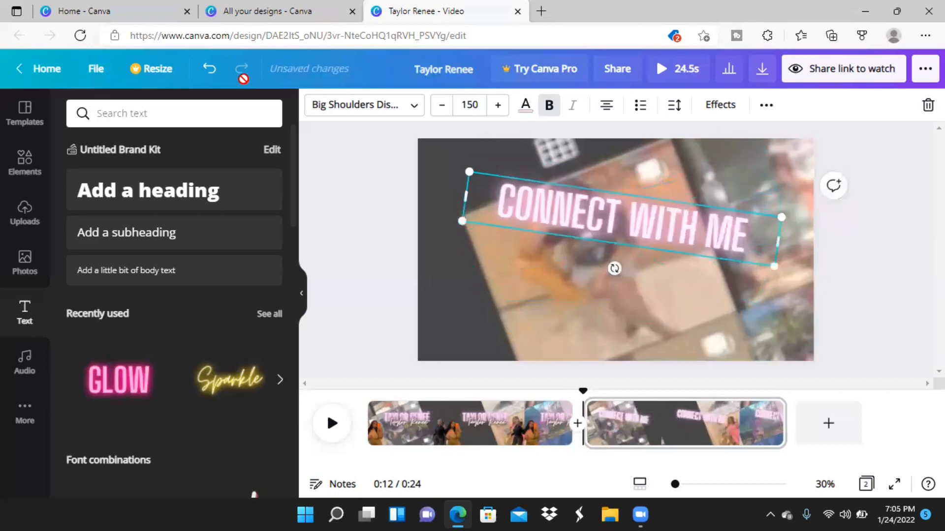
{"action": "left_click", "coordinate": [204, 78]}
{"action": "left_click", "coordinate": [204, 79]}
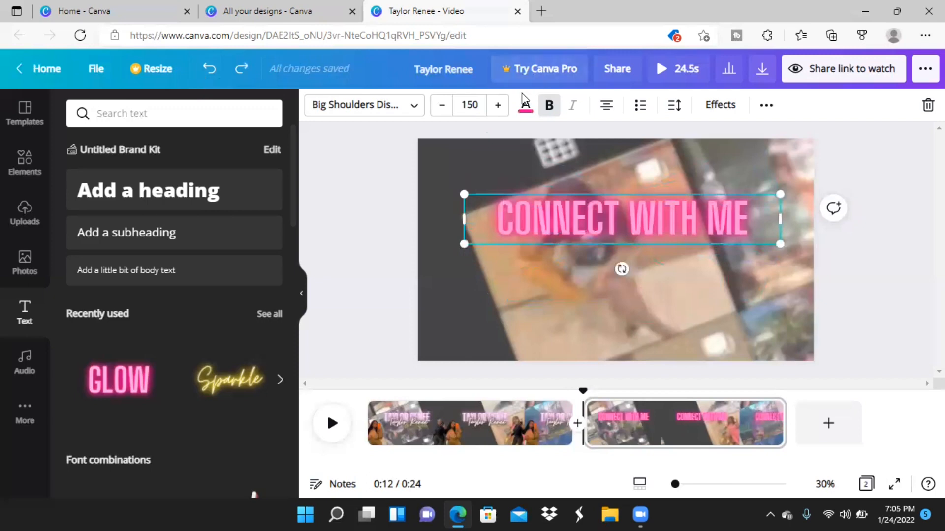
Move the CONNECT WITH ME text to the page's upper edge and recolour it with the light pink document colour.
{"action": "left_click", "coordinate": [525, 104]}
{"action": "left_click", "coordinate": [155, 177]}
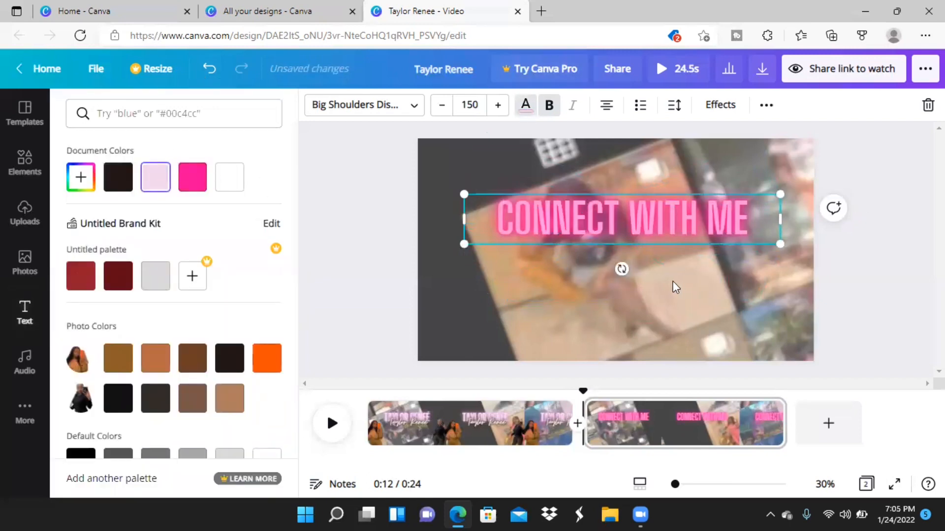
{"action": "left_click", "coordinate": [671, 250]}
{"action": "left_click", "coordinate": [671, 246]}
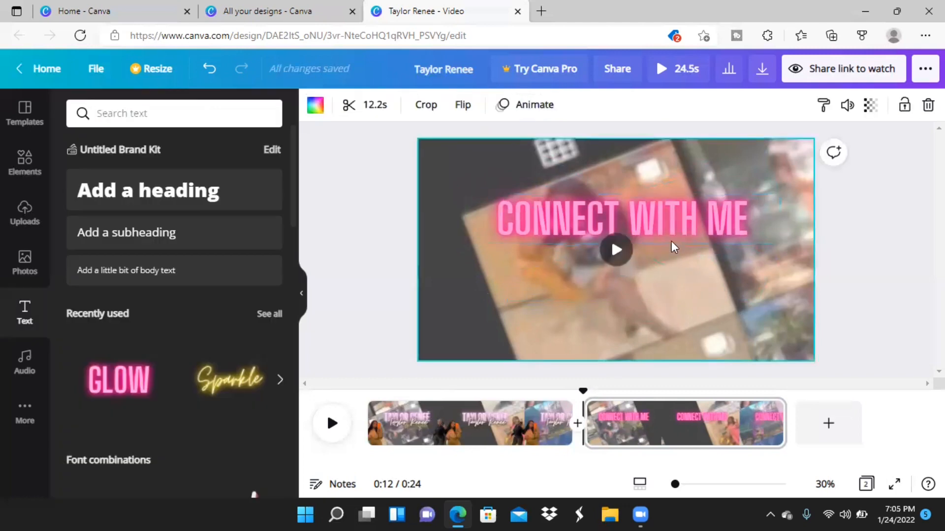
{"action": "left_click", "coordinate": [675, 214]}
{"action": "left_click_drag", "start_coordinate": [675, 214], "coordinate": [673, 158]}
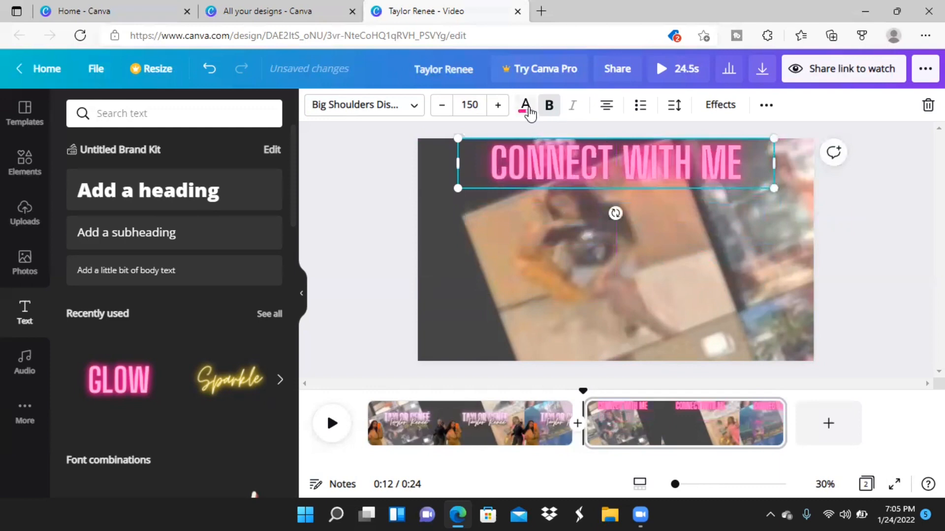
{"action": "left_click", "coordinate": [527, 108]}
{"action": "left_click", "coordinate": [155, 177]}
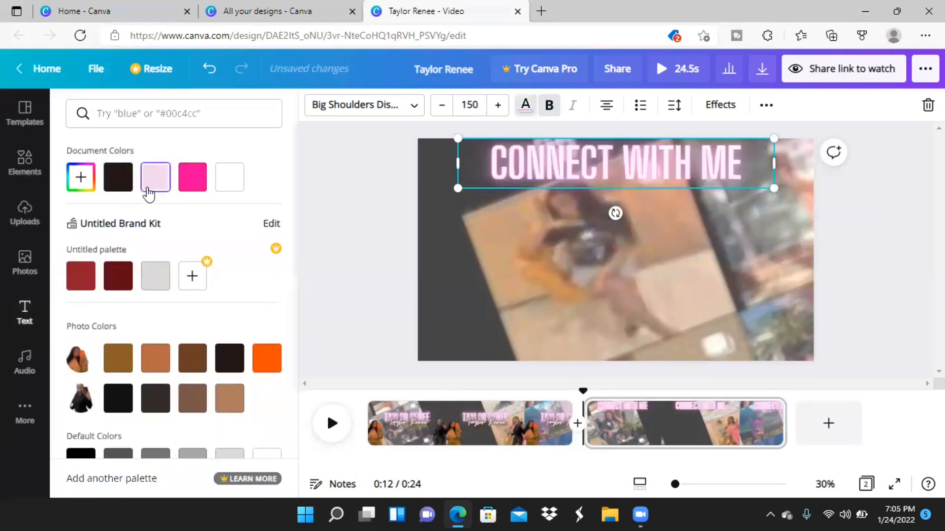
Add the yellow Sparkle neon text to the second page and replace its wording with Connect with me.
{"action": "left_click", "coordinate": [24, 313]}
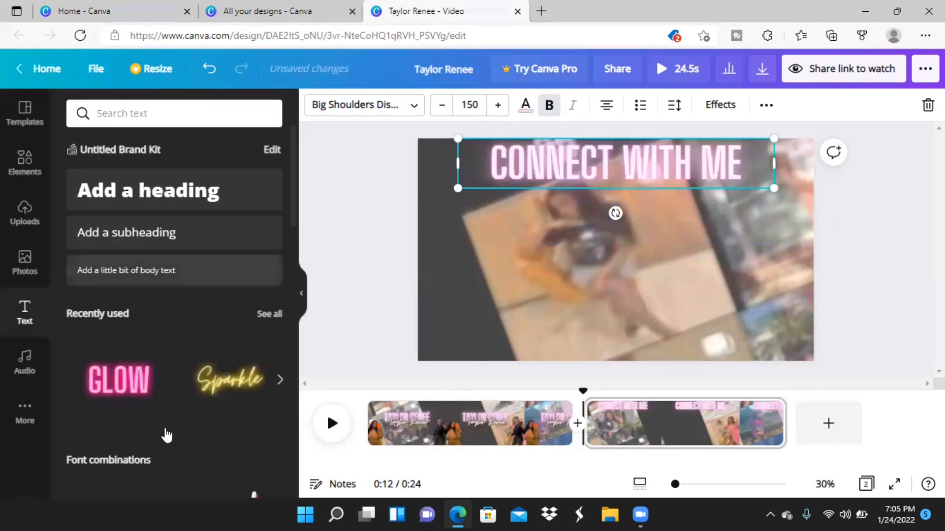
{"action": "left_click", "coordinate": [217, 386]}
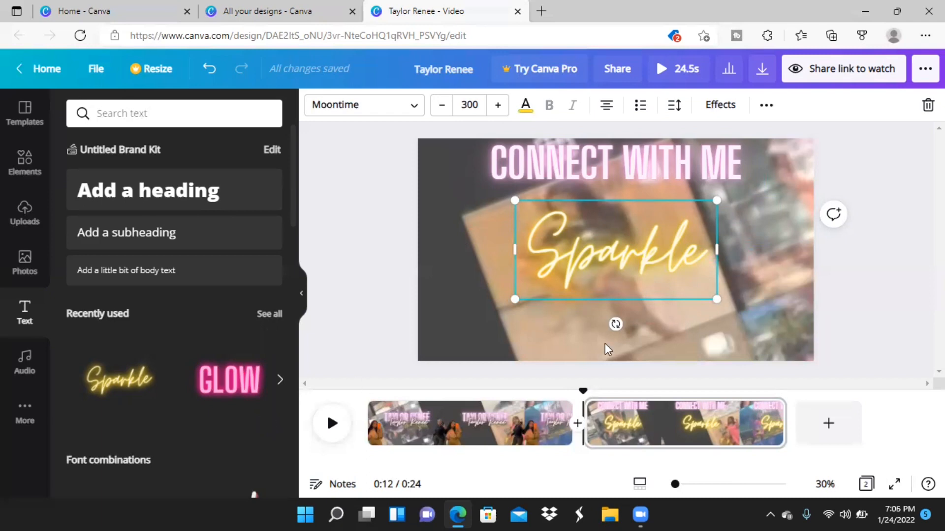
{"action": "left_click", "coordinate": [707, 246]}
{"action": "key", "text": "BackSpace"}
{"action": "key", "text": "BackSpace"}
{"action": "key", "text": "BackSpace"}
{"action": "key", "text": "BackSpace"}
{"action": "key", "text": "BackSpace"}
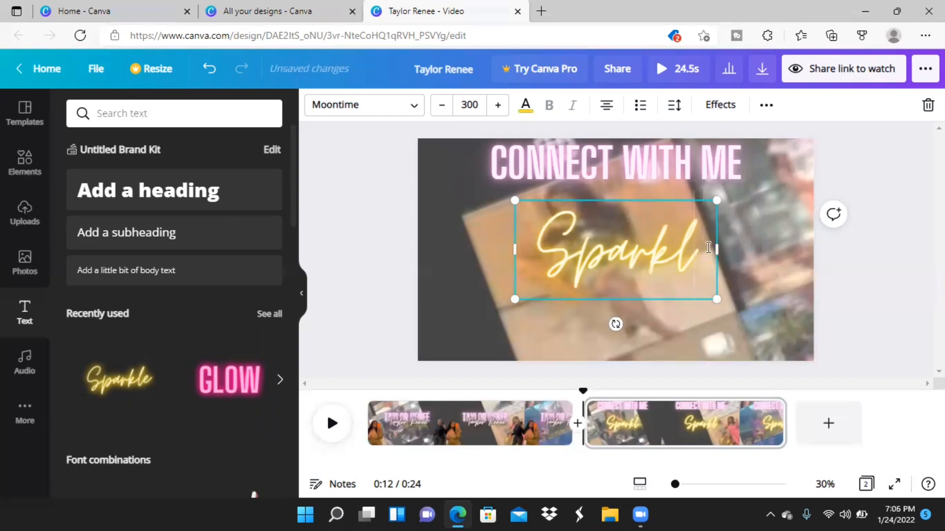
{"action": "key", "text": "BackSpace"}
{"action": "key", "text": "BackSpace"}
{"action": "type", "text": "C"}
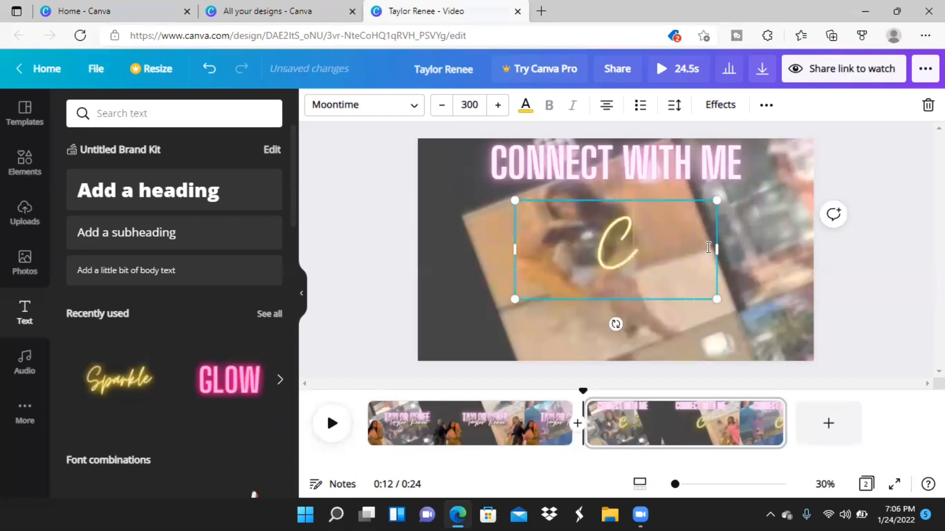
{"action": "type", "text": "onnect"}
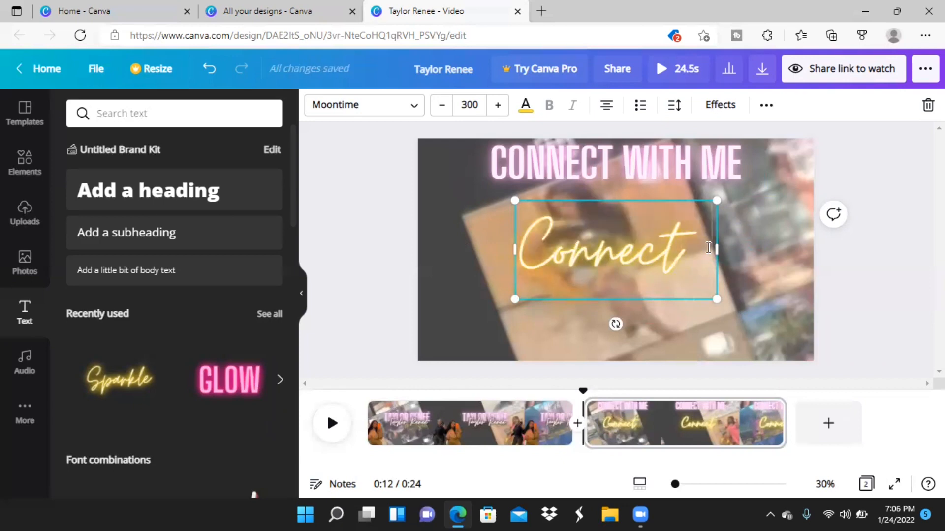
{"action": "type", "text": "with"}
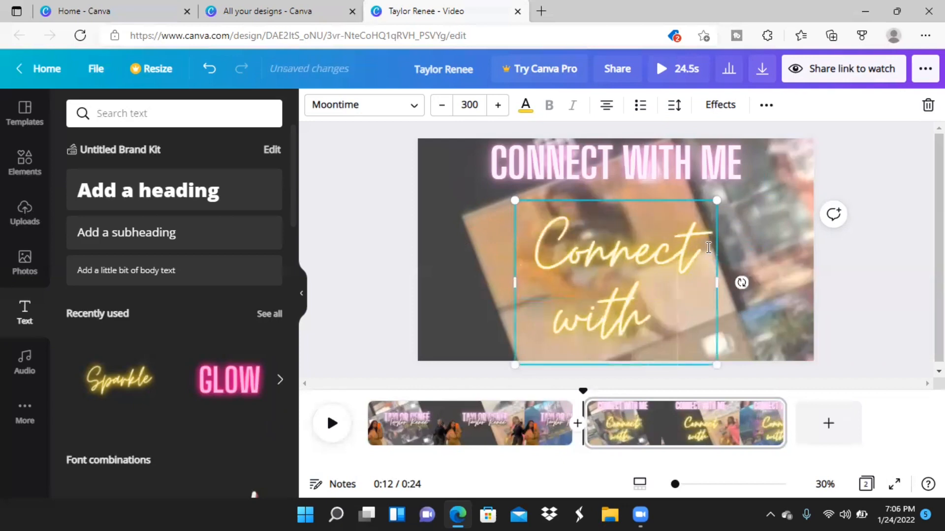
{"action": "type", "text": " me"}
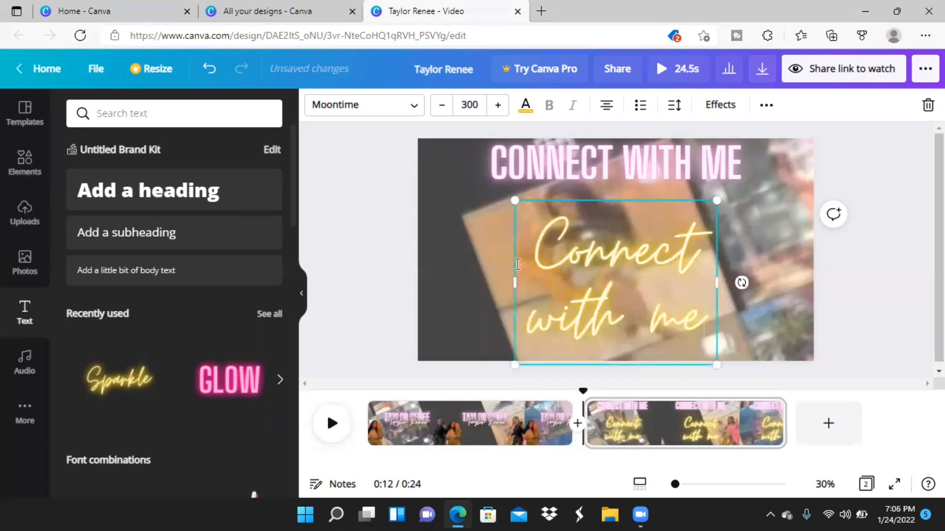
Widen the script Connect with me text box on both sides and recolour it with the near-black photo colour.
{"action": "left_click_drag", "start_coordinate": [515, 283], "coordinate": [457, 266]}
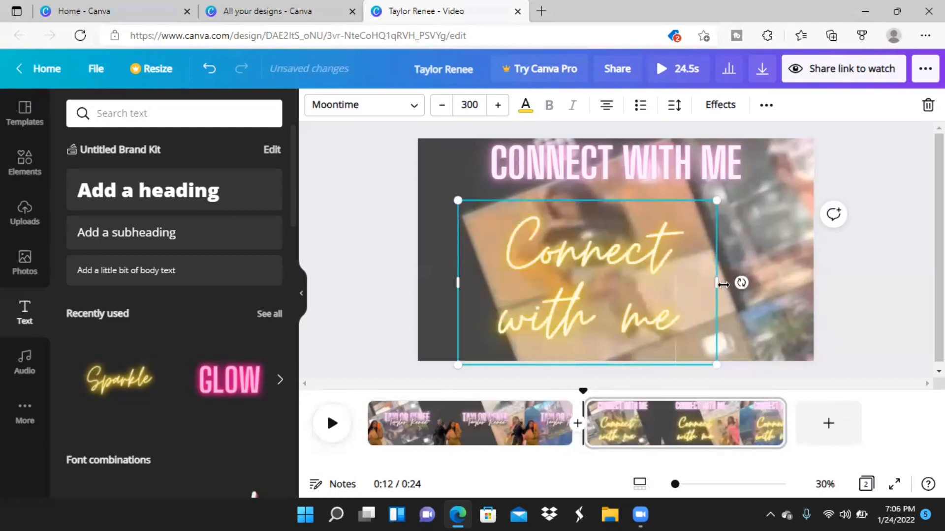
{"action": "left_click_drag", "start_coordinate": [773, 285], "coordinate": [774, 284]}
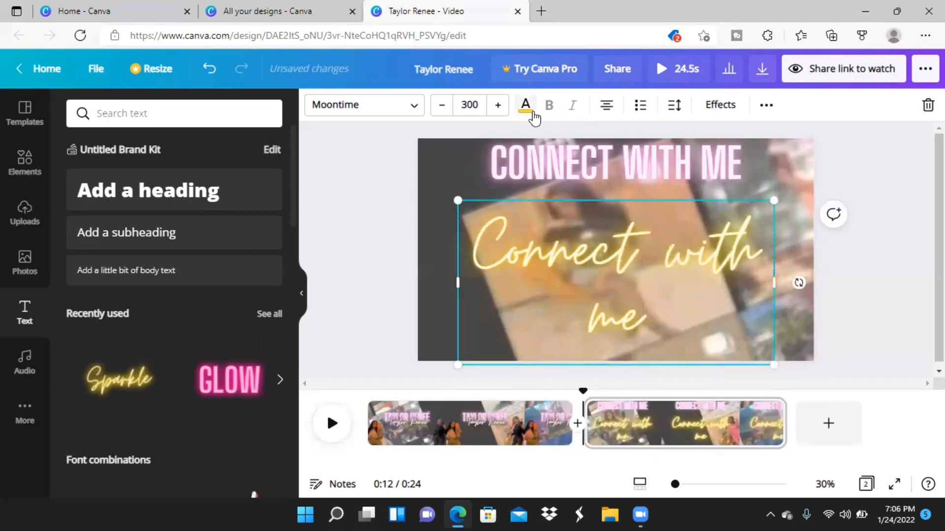
{"action": "left_click", "coordinate": [525, 106]}
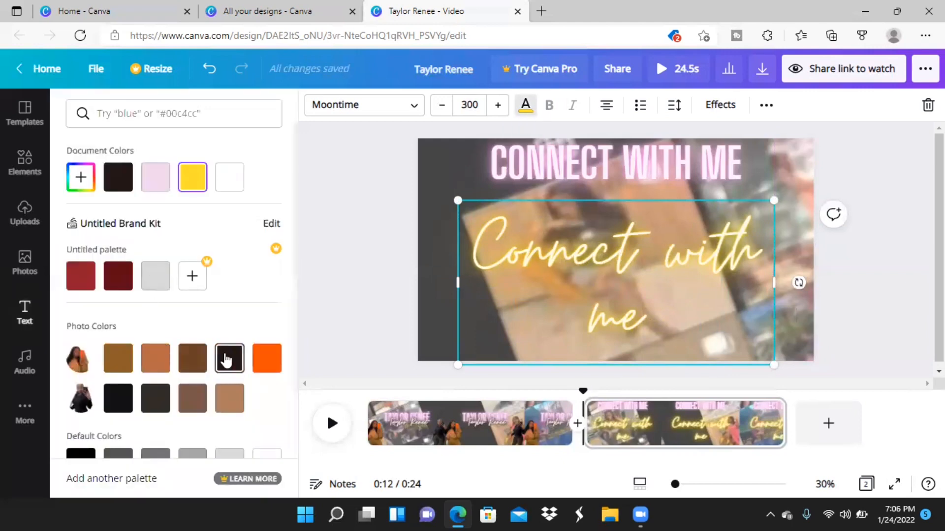
{"action": "left_click", "coordinate": [226, 360]}
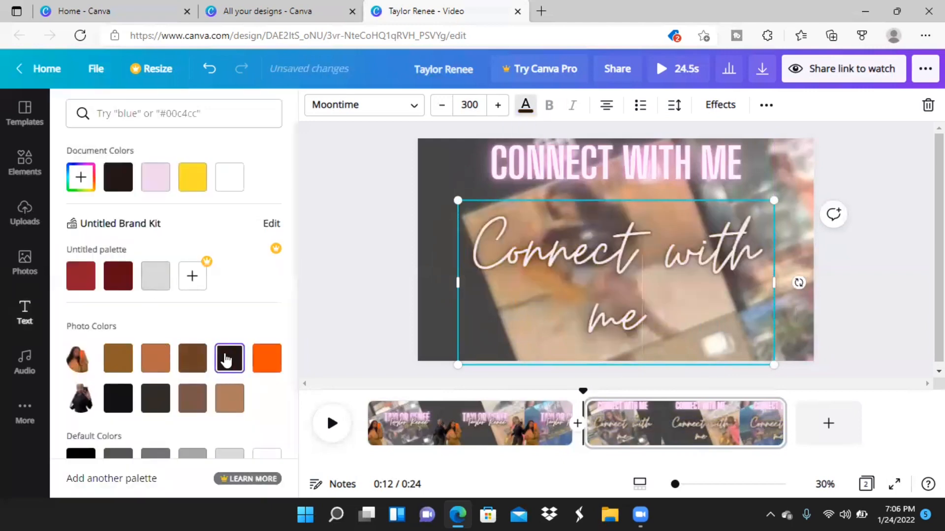
Reduce the script Connect with me text's font size to 184 so it fits on one line.
{"action": "left_click", "coordinate": [440, 105]}
{"action": "left_click", "coordinate": [441, 106]}
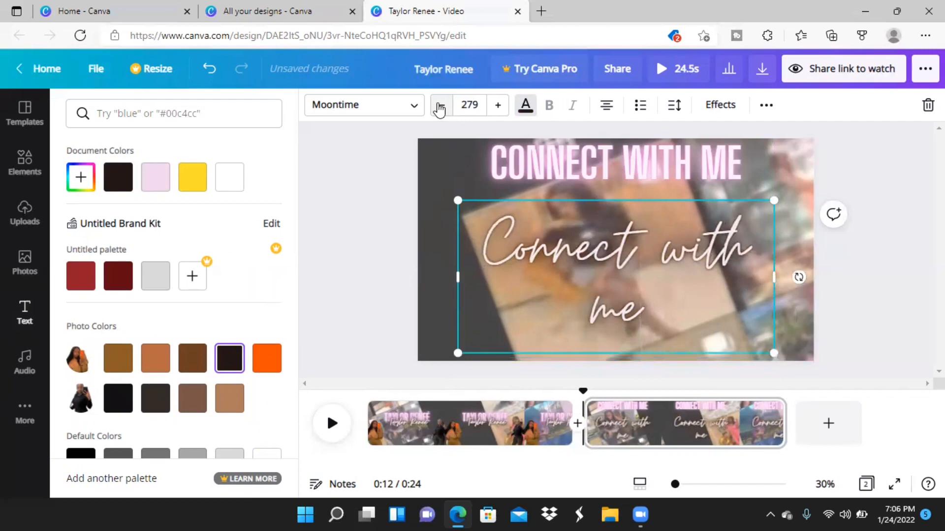
{"action": "left_click", "coordinate": [440, 105]}
{"action": "left_click", "coordinate": [441, 105]}
{"action": "left_click", "coordinate": [440, 106]}
{"action": "left_click", "coordinate": [440, 106]}
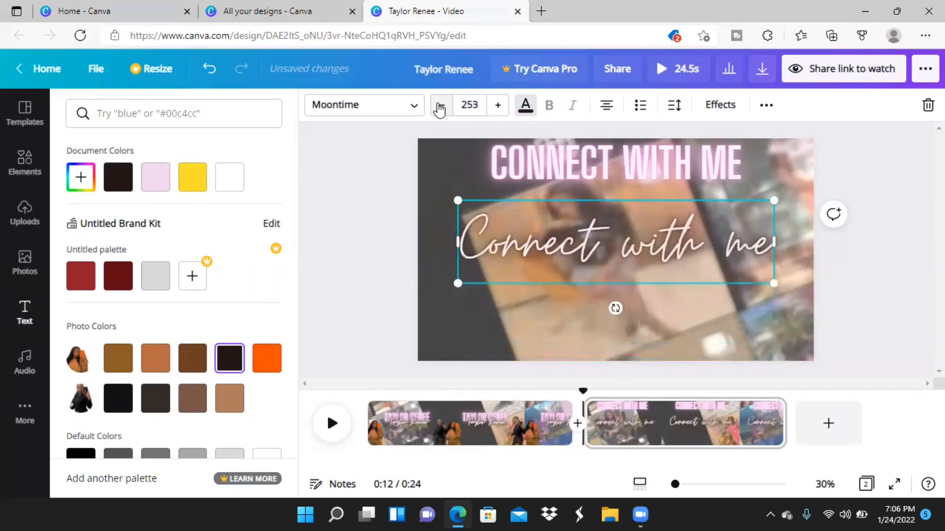
{"action": "left_click", "coordinate": [440, 105]}
{"action": "left_click", "coordinate": [440, 105]}
{"action": "left_click", "coordinate": [441, 106]}
{"action": "left_click", "coordinate": [440, 105]}
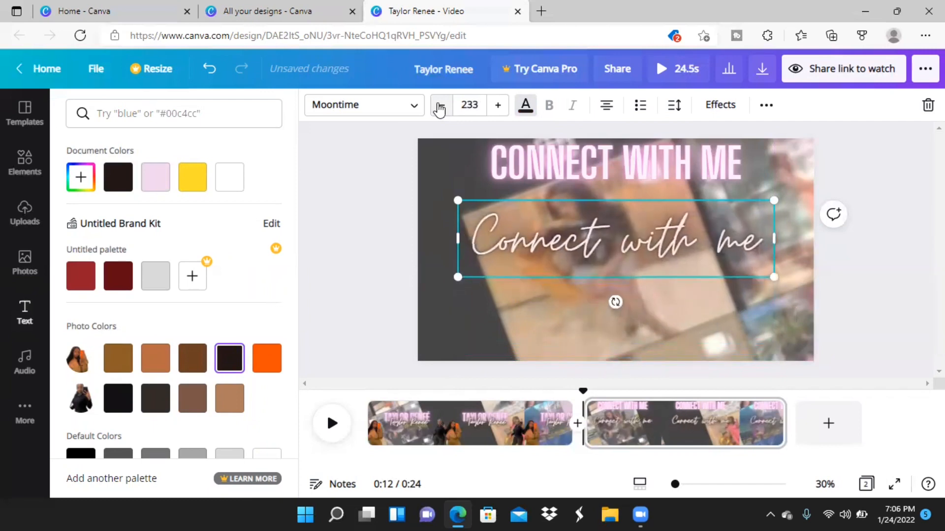
{"action": "left_click", "coordinate": [440, 105]}
{"action": "left_click", "coordinate": [441, 106]}
{"action": "left_click", "coordinate": [441, 105]}
{"action": "left_click", "coordinate": [441, 105]}
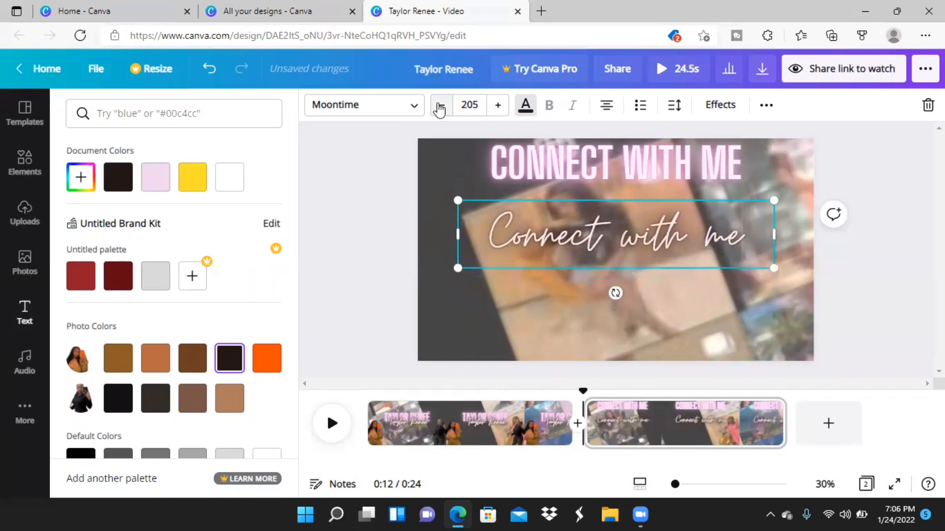
{"action": "left_click", "coordinate": [440, 105]}
{"action": "left_click", "coordinate": [441, 106]}
{"action": "left_click", "coordinate": [441, 106]}
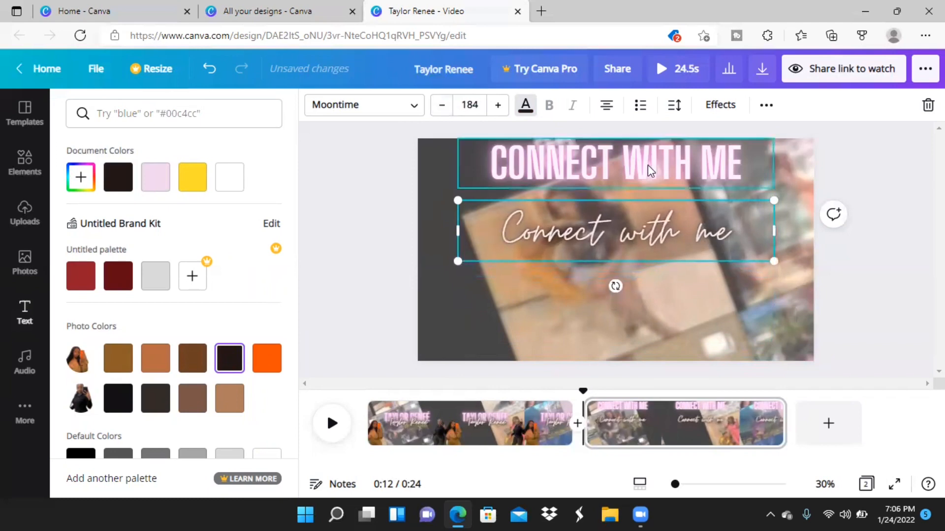
Shift the CONNECT WITH ME heading toward the page's left side and overlap the script text on its lower edge.
{"action": "left_click_drag", "start_coordinate": [650, 169], "coordinate": [616, 172]}
{"action": "left_click_drag", "start_coordinate": [619, 222], "coordinate": [593, 181]}
{"action": "left_click", "coordinate": [340, 226]}
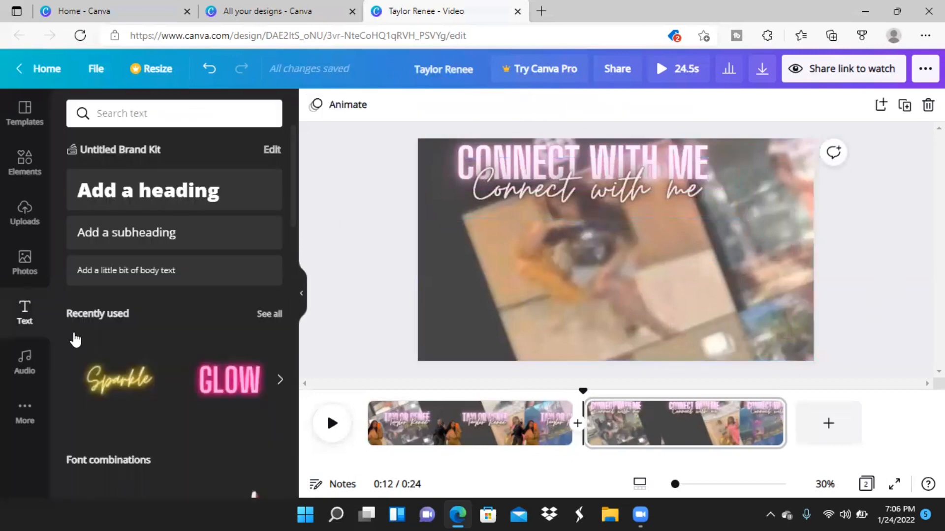
Add the uploaded cutout of the woman in sunglasses to the second page, slightly enlarged in the page's lower-right corner.
{"action": "left_click", "coordinate": [25, 215]}
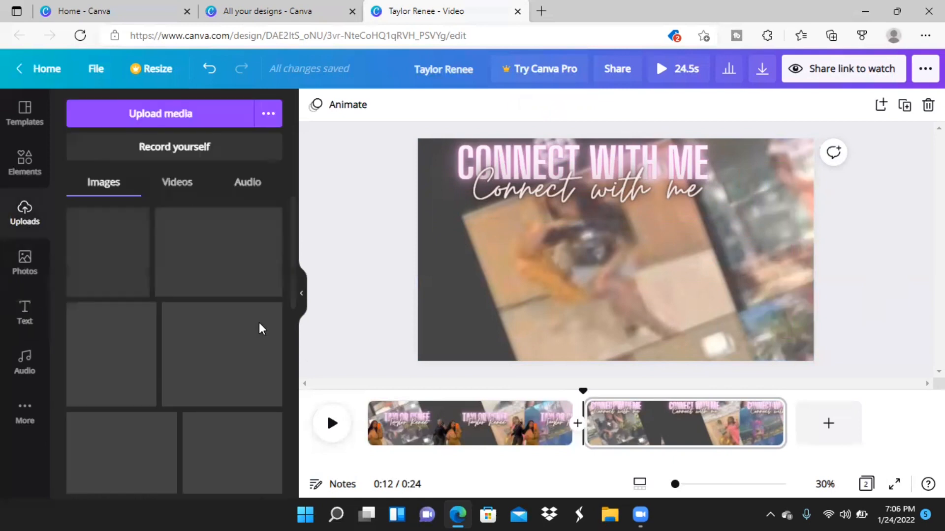
{"action": "left_click", "coordinate": [223, 358]}
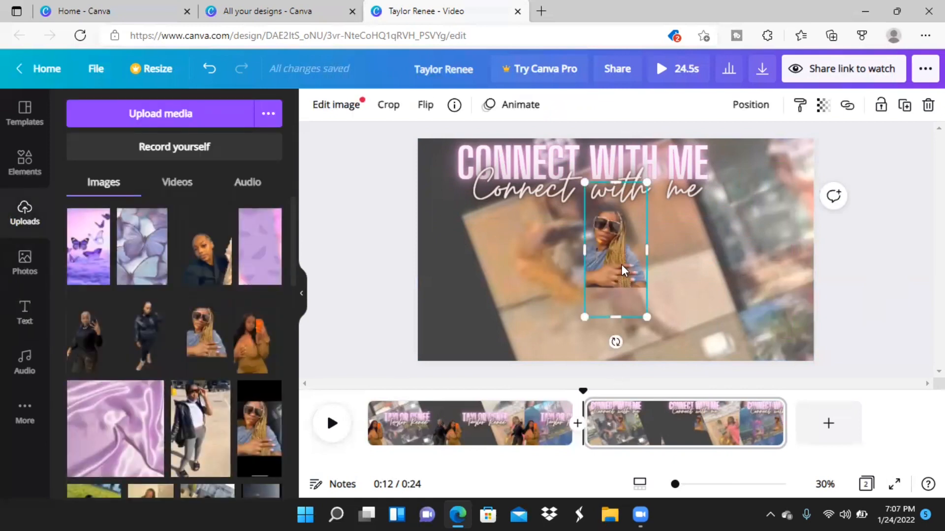
{"action": "left_click_drag", "start_coordinate": [621, 264], "coordinate": [789, 323]}
{"action": "left_click_drag", "start_coordinate": [789, 237], "coordinate": [780, 218]}
{"action": "left_click_drag", "start_coordinate": [752, 296], "coordinate": [782, 308]}
{"action": "left_click", "coordinate": [840, 261]}
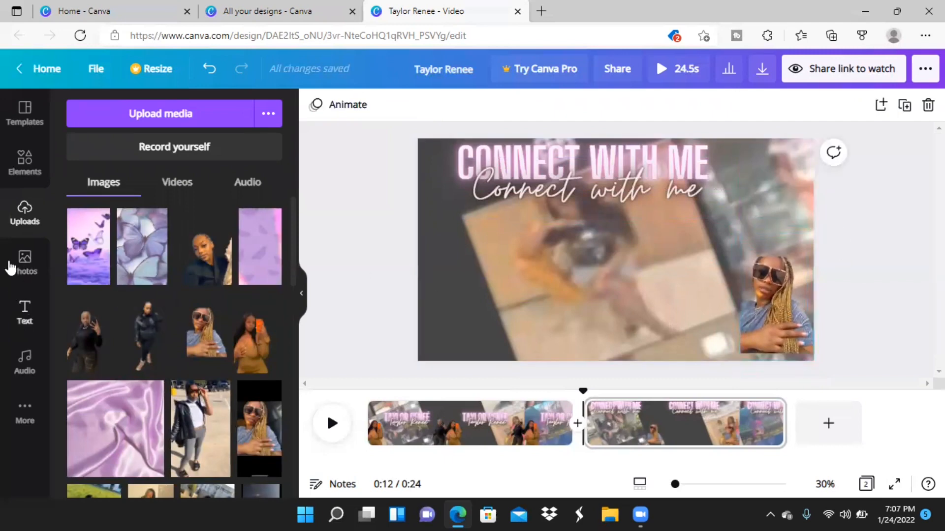
Add the recently used YouTube Subscribe graphic, shrink it to about a third of the page width, and place it near the page's lower centre.
{"action": "left_click", "coordinate": [29, 182]}
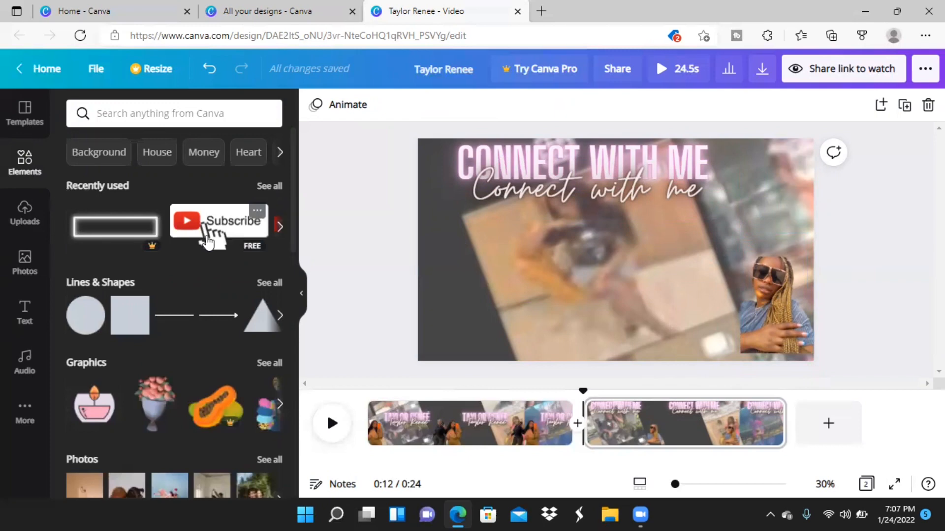
{"action": "left_click", "coordinate": [207, 241]}
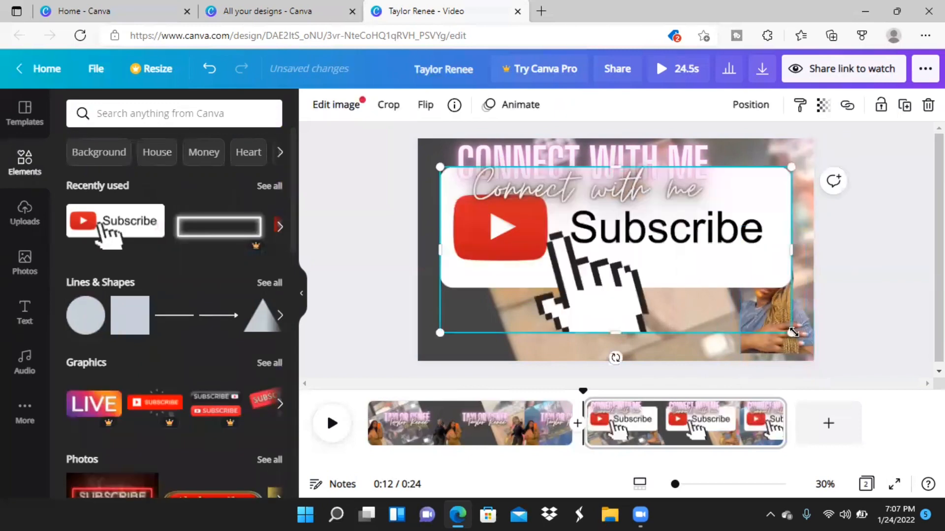
{"action": "left_click_drag", "start_coordinate": [690, 285], "coordinate": [564, 268]}
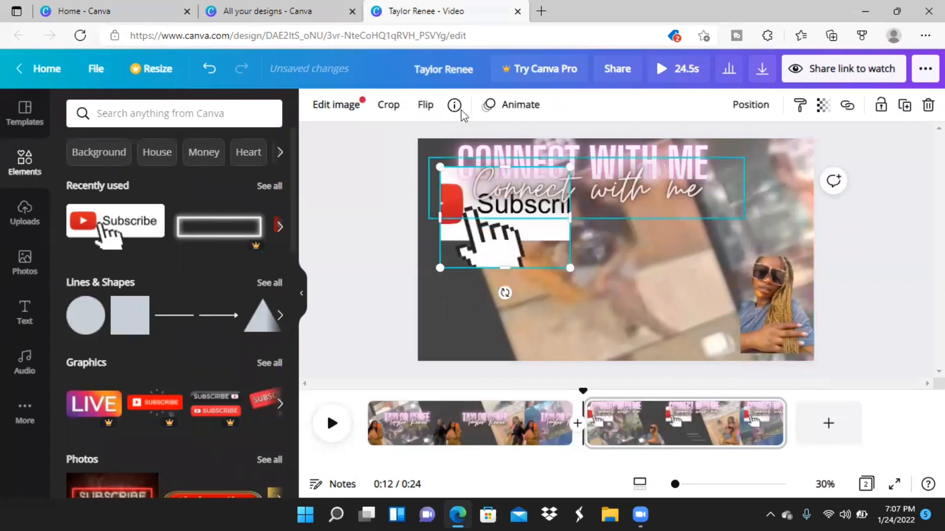
{"action": "left_click", "coordinate": [209, 68]}
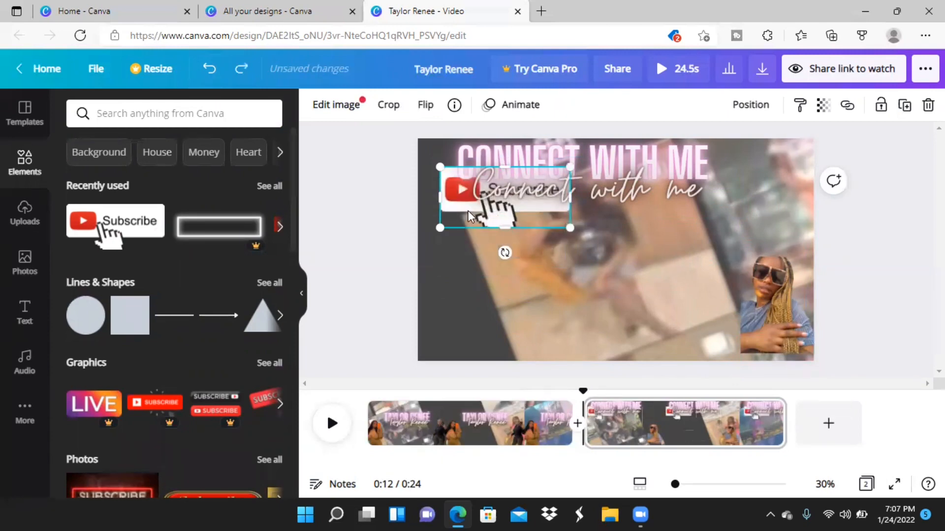
{"action": "left_click", "coordinate": [483, 239]}
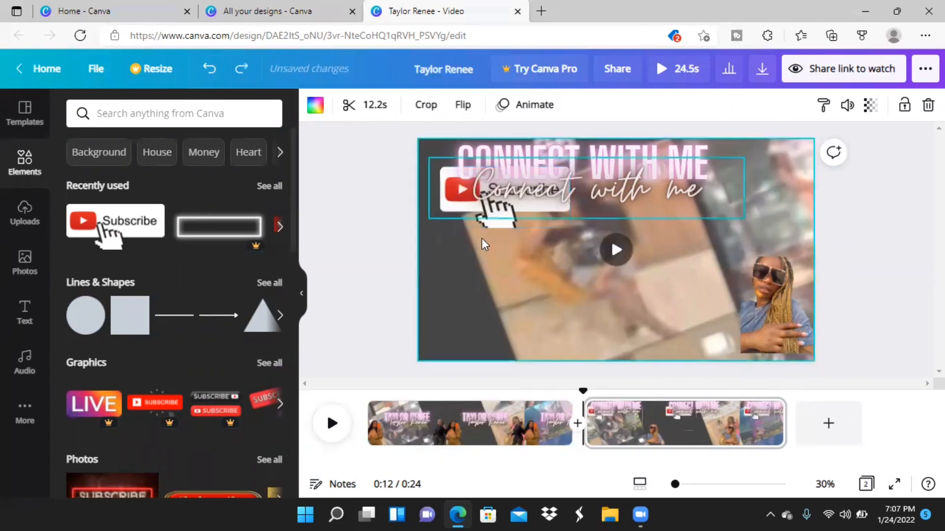
{"action": "left_click_drag", "start_coordinate": [509, 226], "coordinate": [587, 321]}
{"action": "left_click_drag", "start_coordinate": [615, 367], "coordinate": [607, 352]}
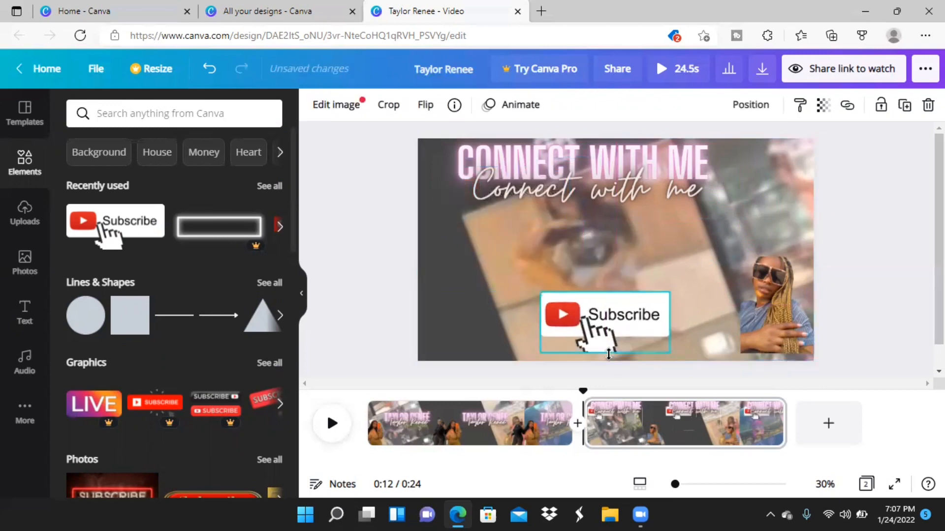
{"action": "left_click", "coordinate": [381, 245]}
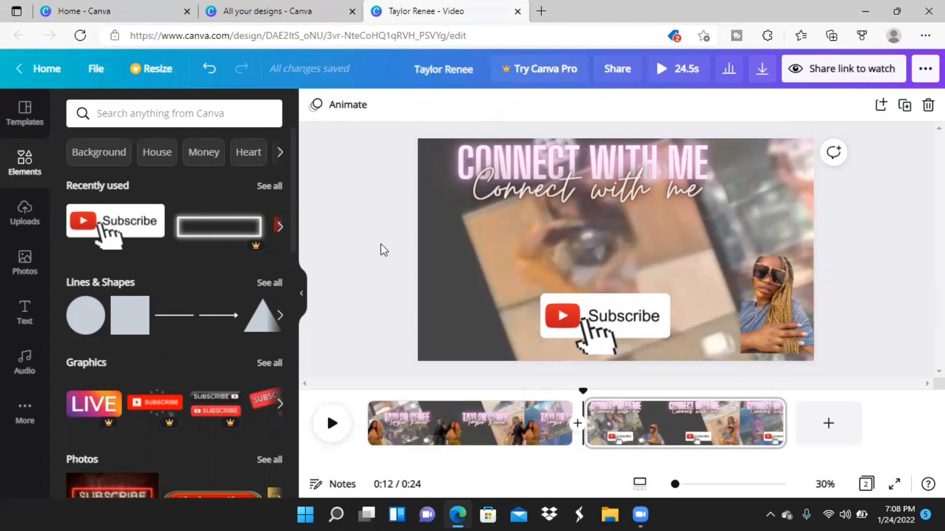
Apply the Rise animation to the Subscribe graphic and the sunglasses cutout.
{"action": "left_click", "coordinate": [558, 334]}
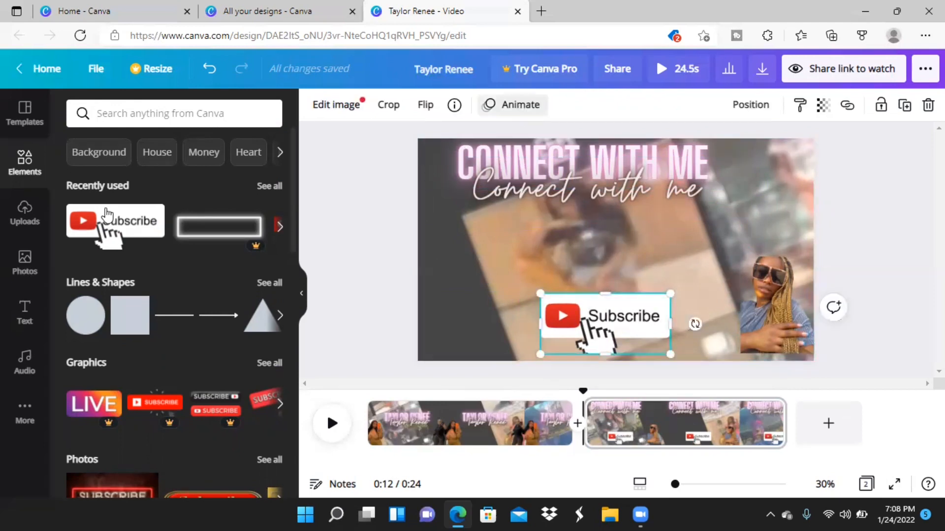
{"action": "left_click", "coordinate": [517, 105]}
{"action": "left_click", "coordinate": [100, 194]}
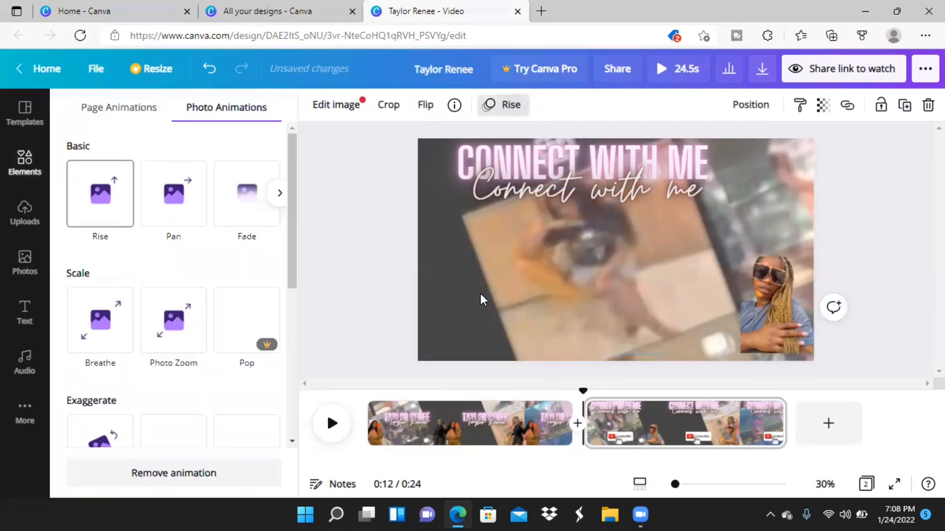
{"action": "left_click", "coordinate": [777, 306]}
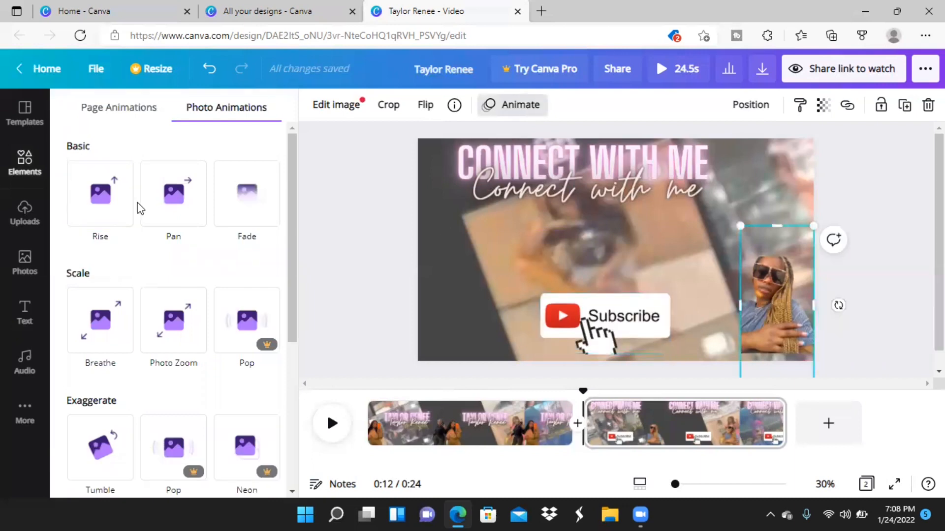
{"action": "left_click", "coordinate": [93, 206]}
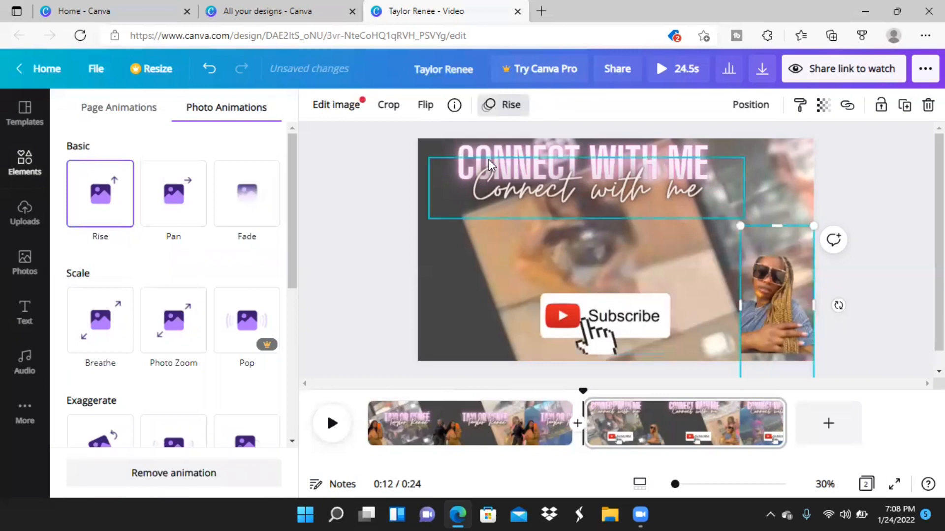
Apply the Typewriter animation to the script Connect with me text and the CONNECT WITH ME heading.
{"action": "left_click", "coordinate": [438, 150]}
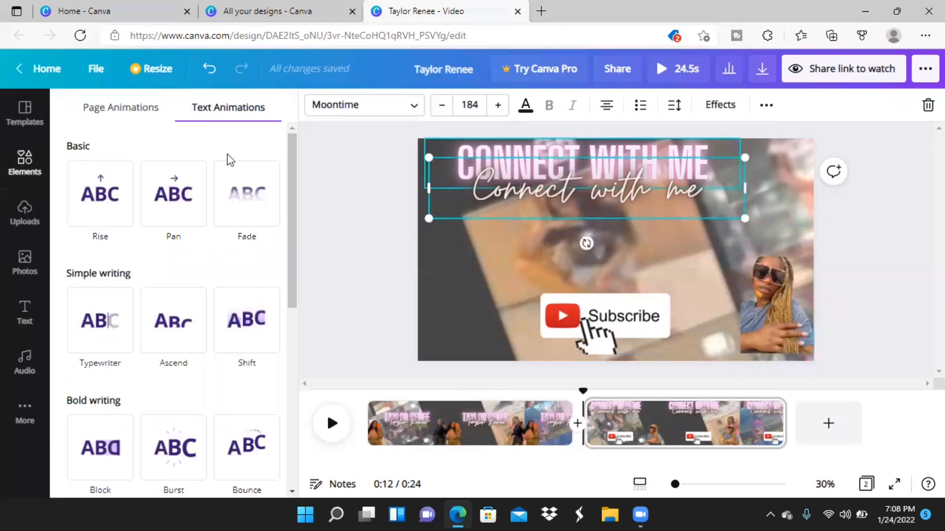
{"action": "left_click", "coordinate": [122, 301]}
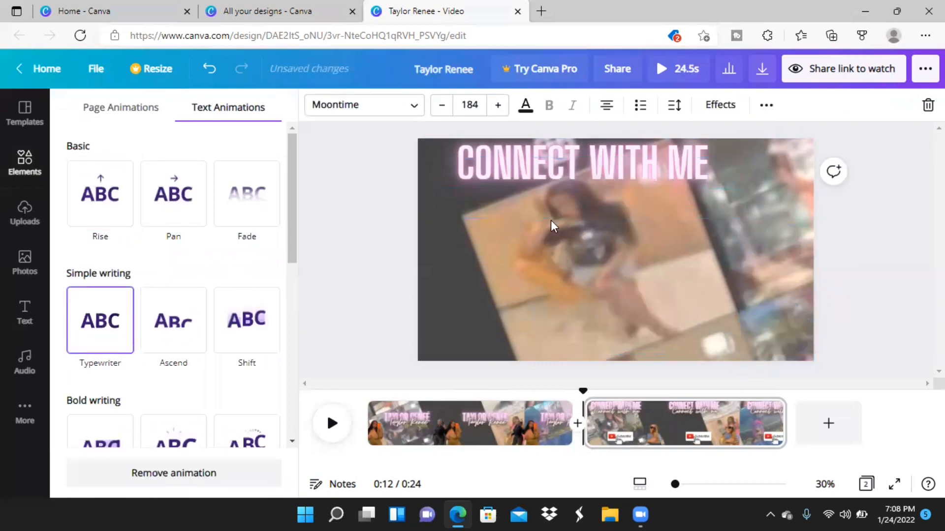
{"action": "left_click", "coordinate": [685, 149]}
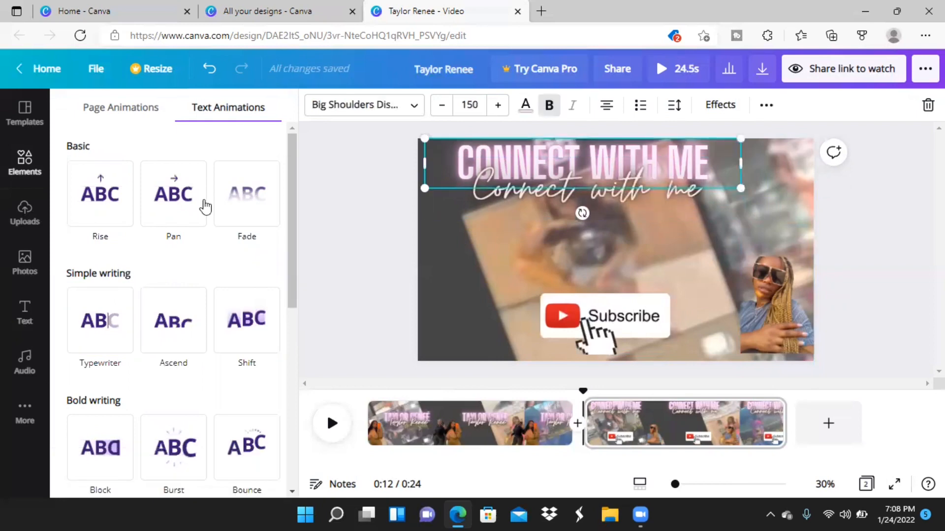
{"action": "left_click", "coordinate": [100, 352]}
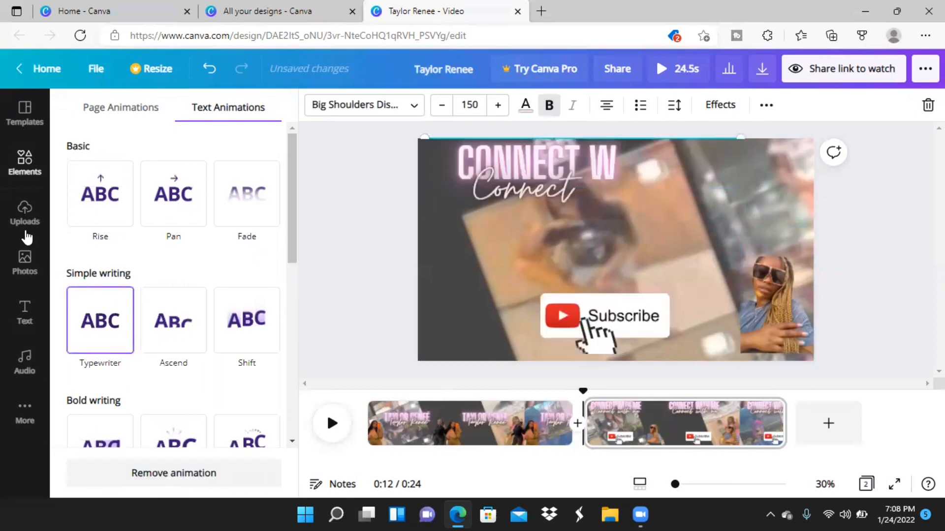
Add the recently used Instagram logo, shrink it, and place it at the page's left side below the script text.
{"action": "left_click", "coordinate": [22, 168]}
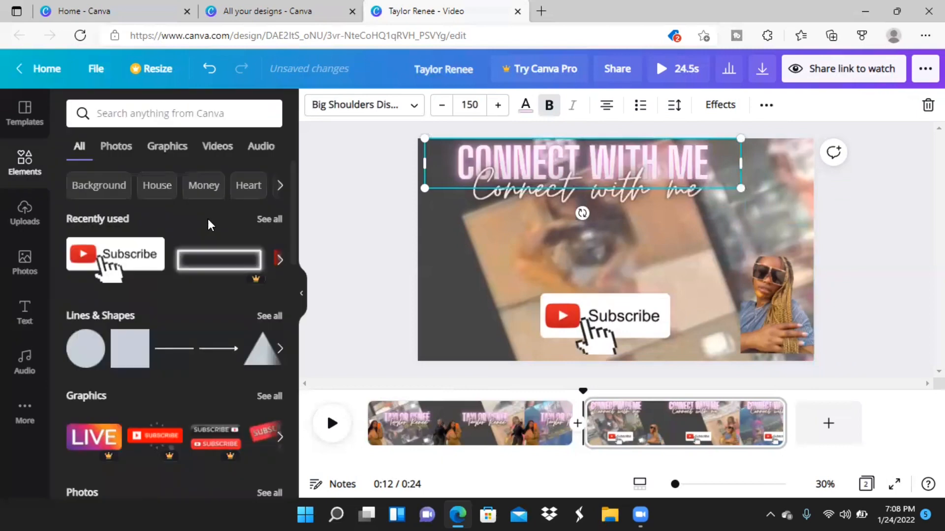
{"action": "left_click", "coordinate": [279, 260]}
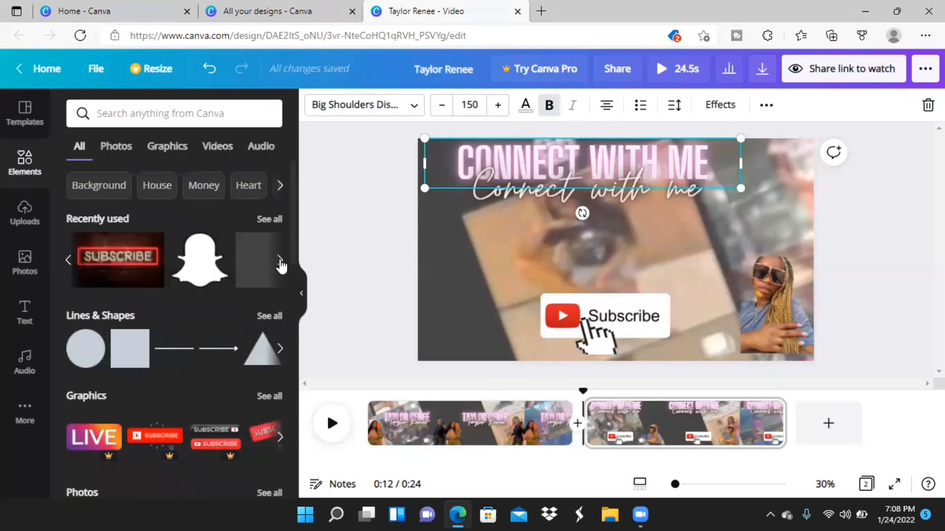
{"action": "left_click", "coordinate": [280, 260]}
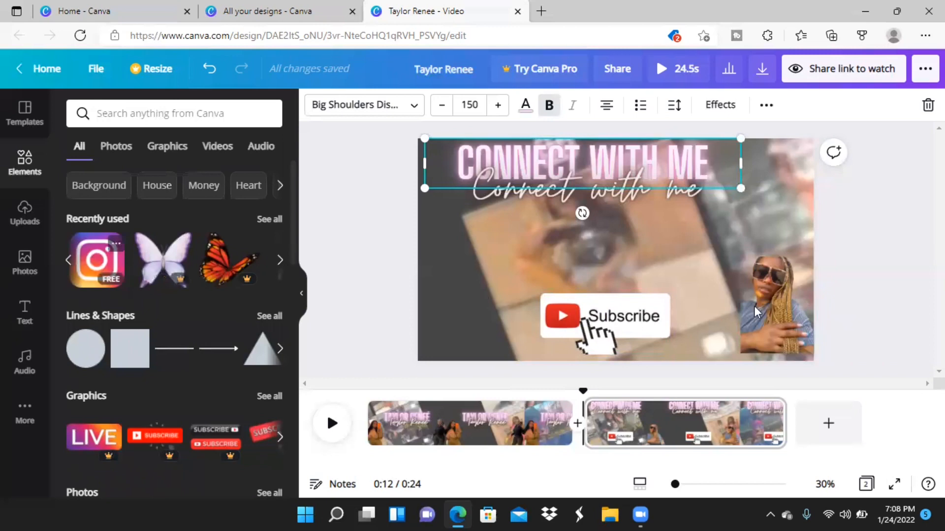
{"action": "left_click", "coordinate": [115, 270]}
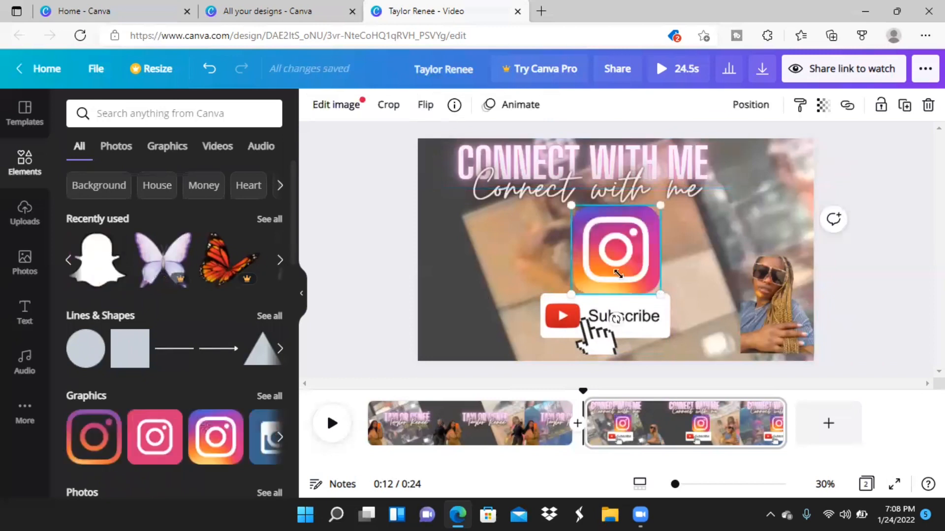
{"action": "left_click_drag", "start_coordinate": [619, 275], "coordinate": [460, 243]}
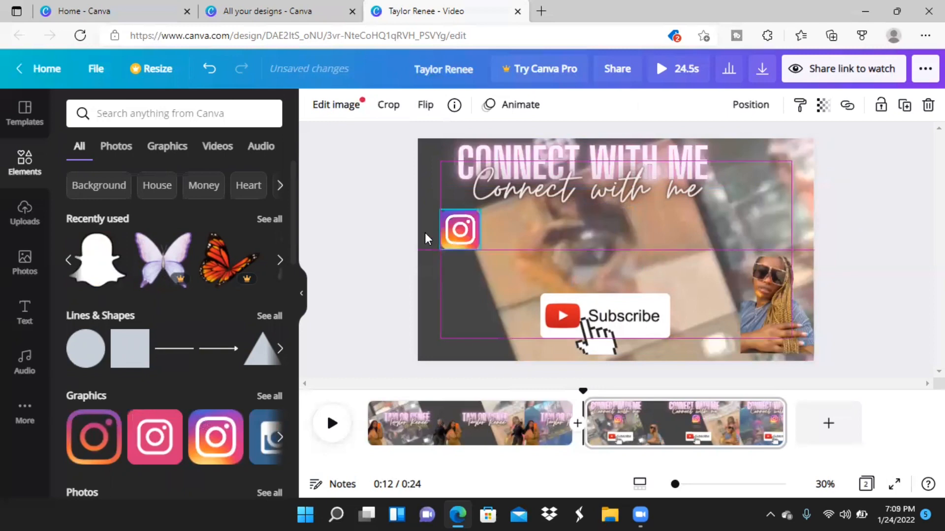
{"action": "key", "text": "Escape"}
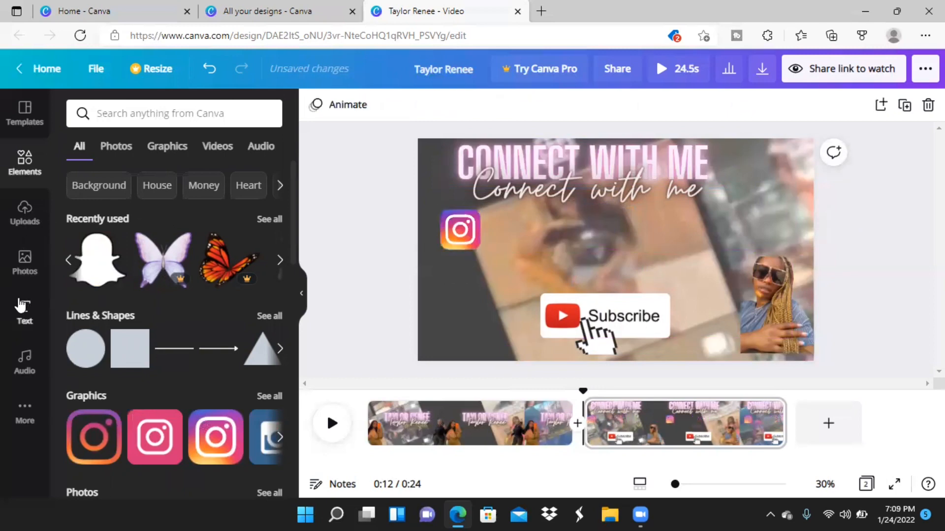
Add the pink GLOW neon text to the second page and replace its wording with the Instagram username in capitals.
{"action": "left_click", "coordinate": [23, 308]}
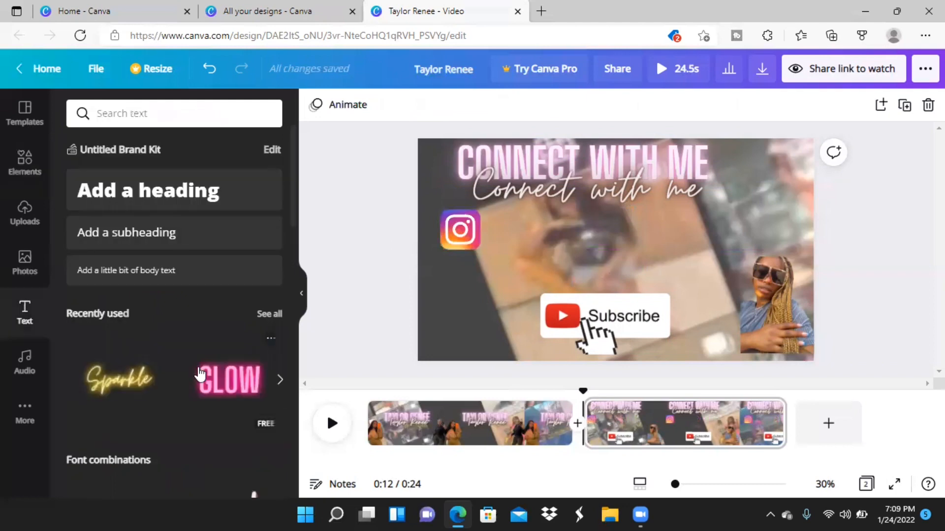
{"action": "left_click", "coordinate": [200, 374]}
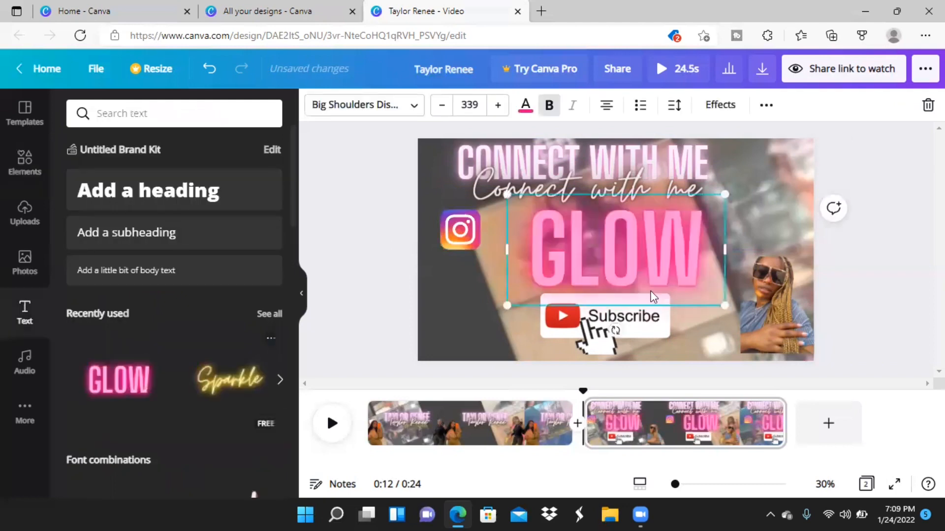
{"action": "double_click", "coordinate": [711, 254]}
{"action": "key", "text": "BackSpace"}
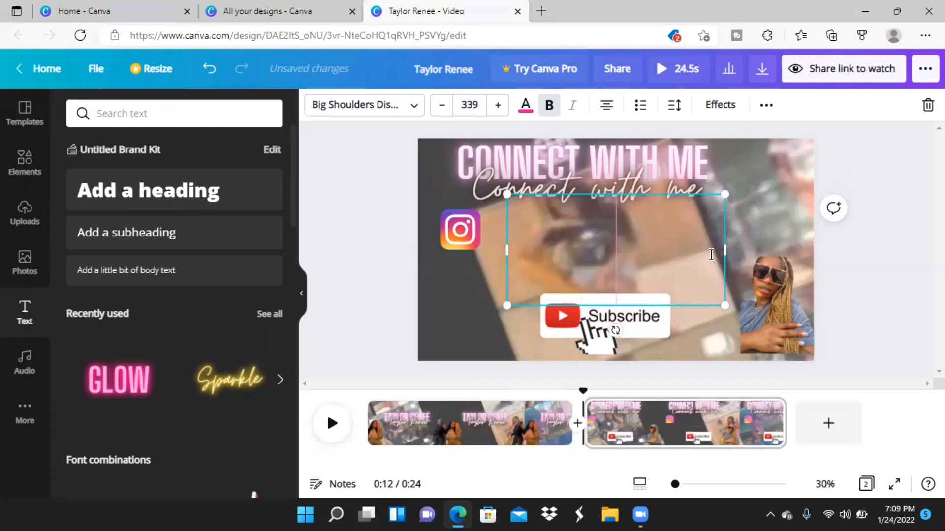
{"action": "type", "text": "RO"}
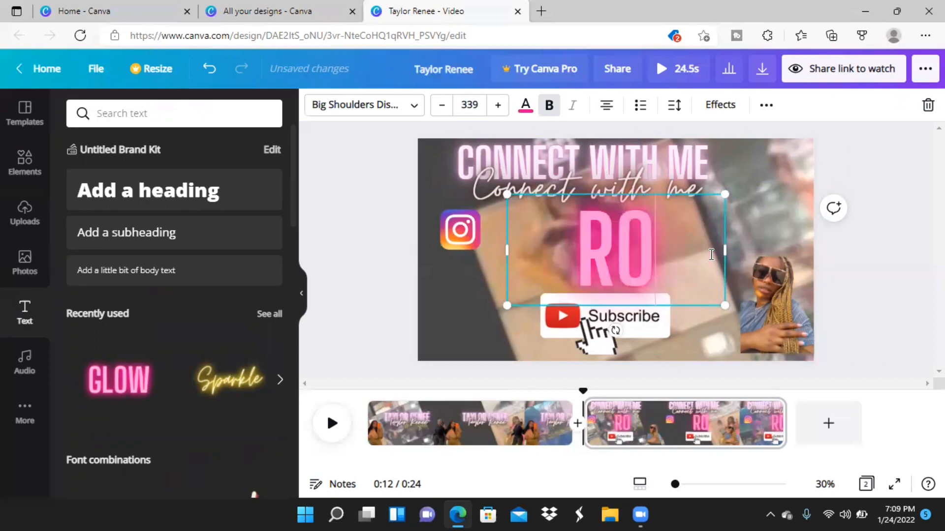
{"action": "type", "text": "YAL"}
{"action": "key", "text": "Return"}
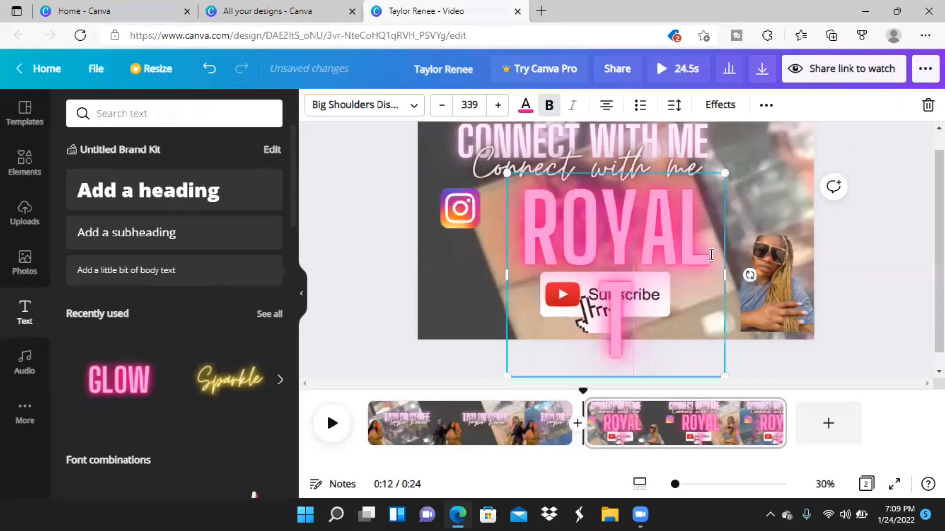
{"action": "type", "text": "TYTAL"}
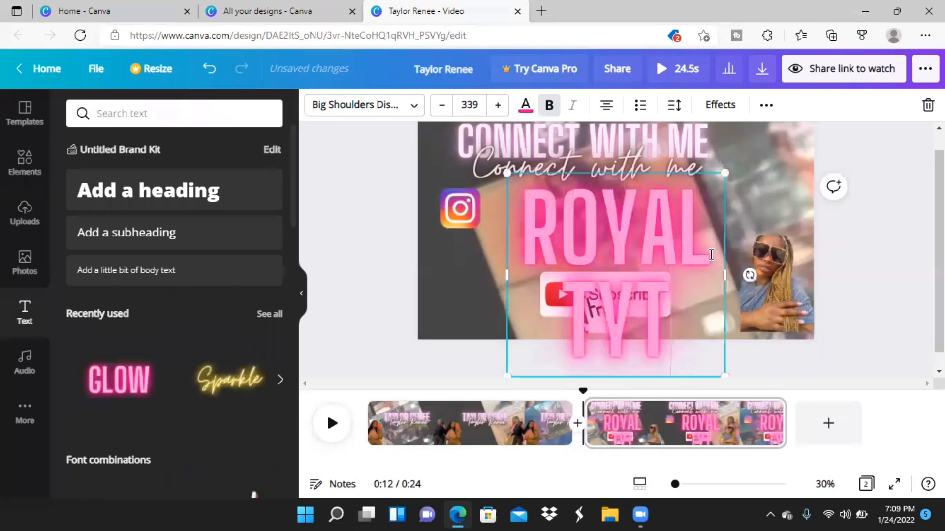
{"action": "key", "text": "Return"}
{"action": "type", "text": "ORR"}
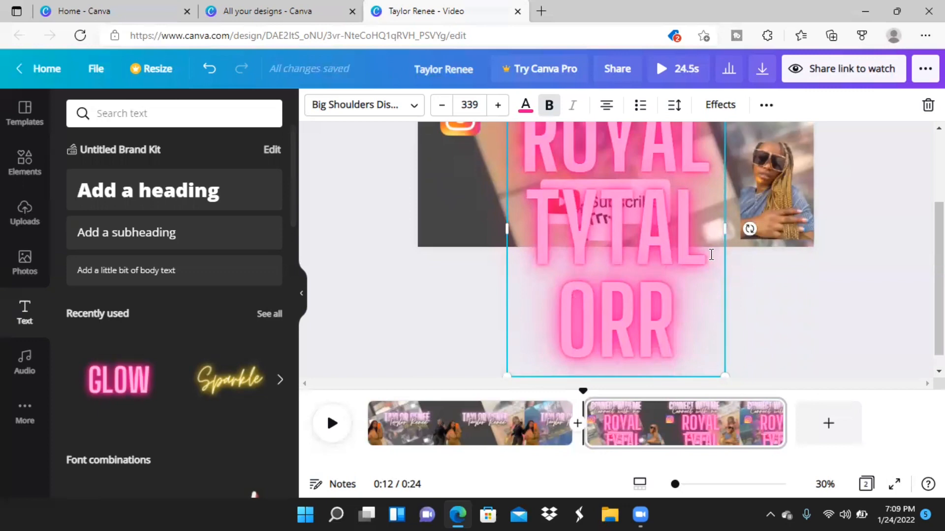
Reduce the font size of the Instagram username text on the second page to 118.
{"action": "left_click", "coordinate": [443, 106]}
{"action": "left_click", "coordinate": [443, 107]}
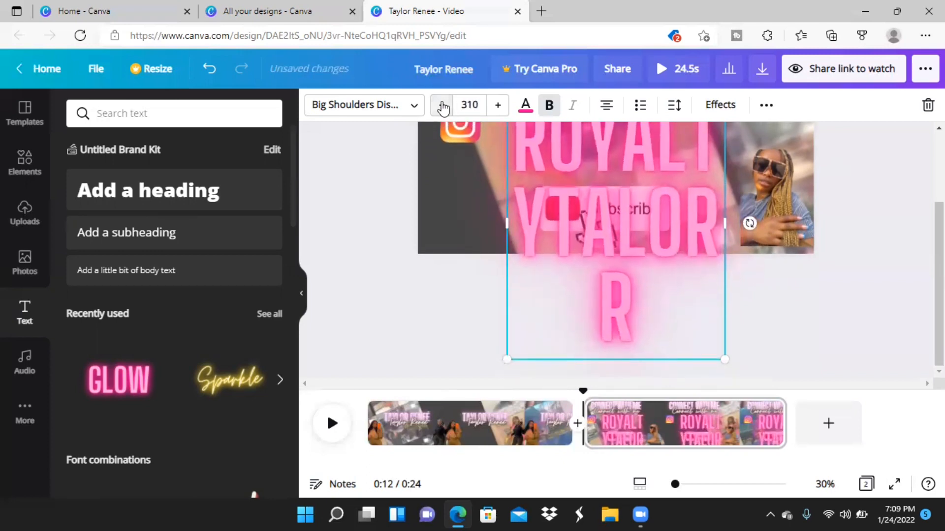
{"action": "left_click", "coordinate": [443, 107]}
{"action": "left_click", "coordinate": [443, 107]}
{"action": "left_click", "coordinate": [443, 106]}
{"action": "left_click", "coordinate": [443, 107]}
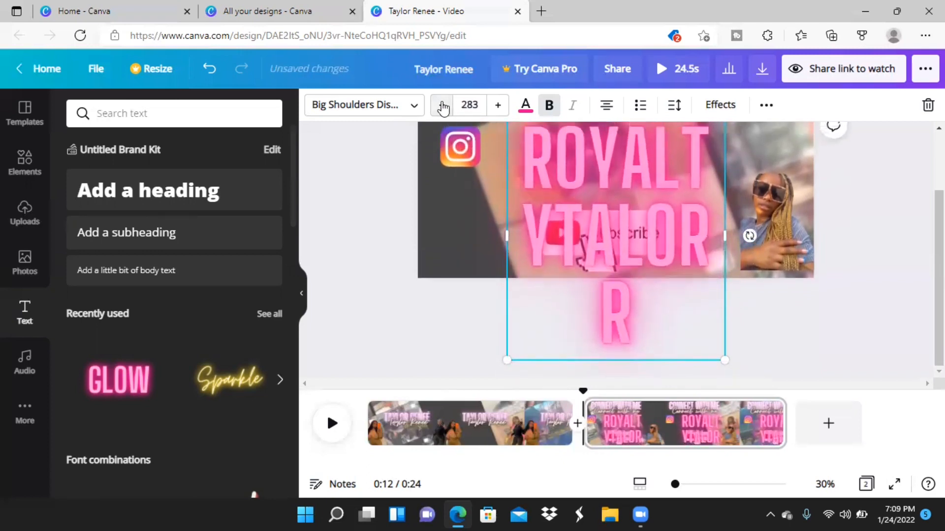
{"action": "left_click", "coordinate": [443, 107]}
{"action": "left_click", "coordinate": [443, 107]}
{"action": "left_click", "coordinate": [443, 107]}
{"action": "left_click", "coordinate": [443, 107]}
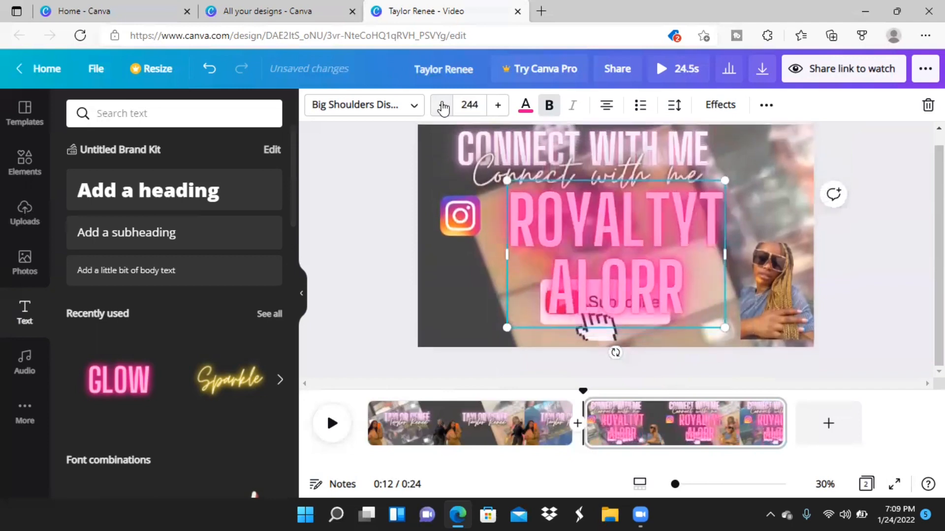
{"action": "left_click", "coordinate": [443, 107]}
{"action": "left_click", "coordinate": [442, 106]}
{"action": "left_click", "coordinate": [443, 107]}
{"action": "left_click", "coordinate": [443, 107]}
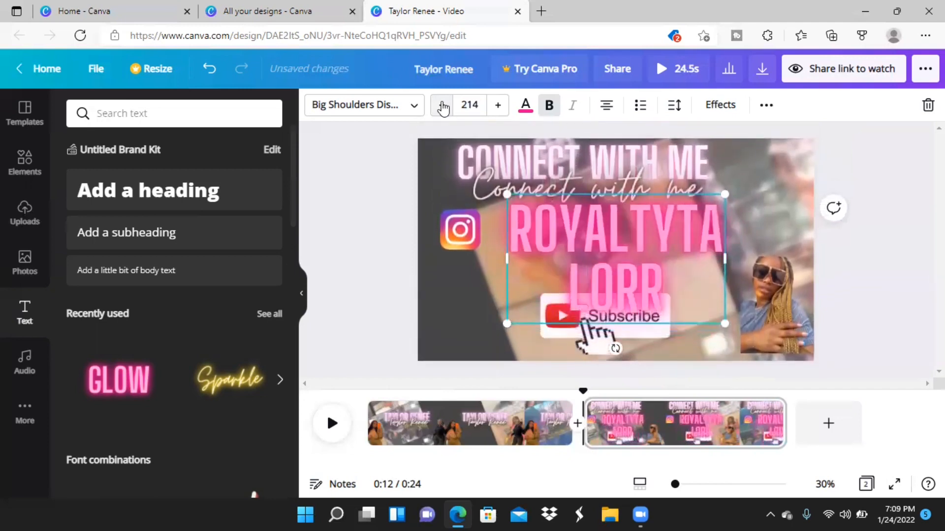
{"action": "left_click", "coordinate": [443, 107]}
{"action": "left_click", "coordinate": [443, 106]}
{"action": "left_click", "coordinate": [443, 107]}
{"action": "left_click", "coordinate": [443, 107]}
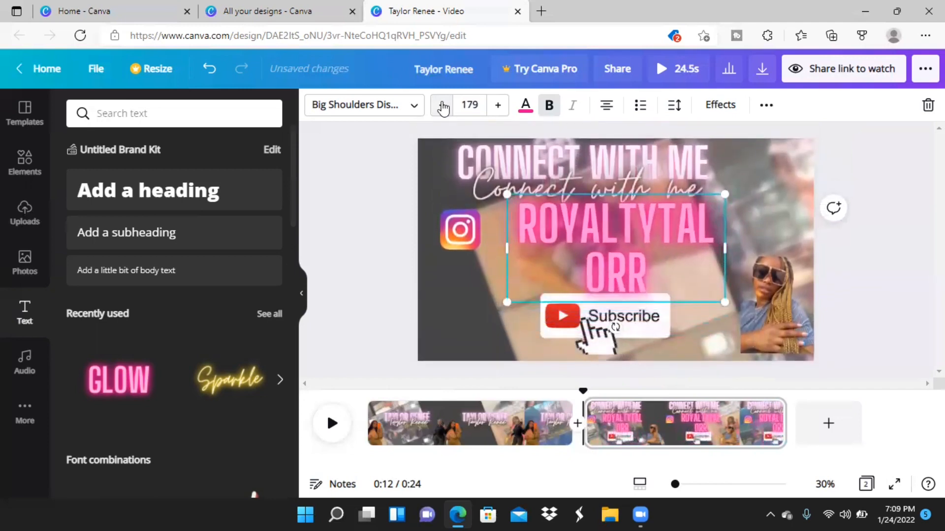
{"action": "left_click", "coordinate": [443, 107]}
{"action": "left_click", "coordinate": [443, 107]}
{"action": "left_click", "coordinate": [443, 107]}
{"action": "left_click", "coordinate": [443, 107]}
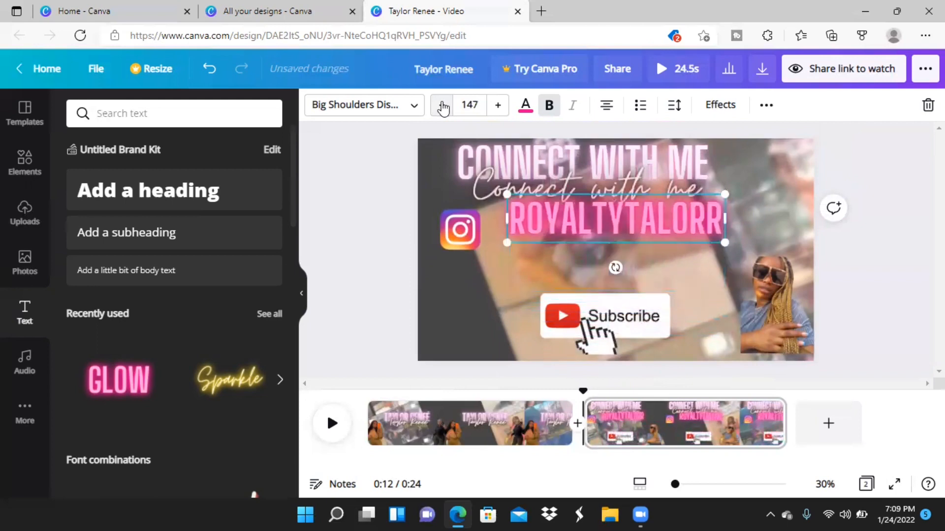
{"action": "left_click", "coordinate": [443, 106]}
{"action": "left_click", "coordinate": [443, 107]}
{"action": "left_click", "coordinate": [443, 107]}
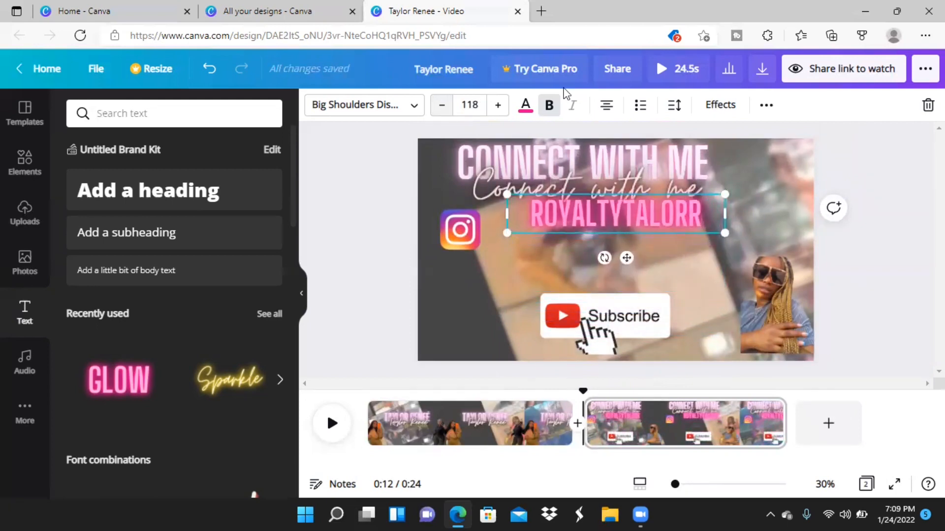
Recolor the Instagram username with the document's pale pink and place it beside the Instagram logo.
{"action": "left_click", "coordinate": [528, 105]}
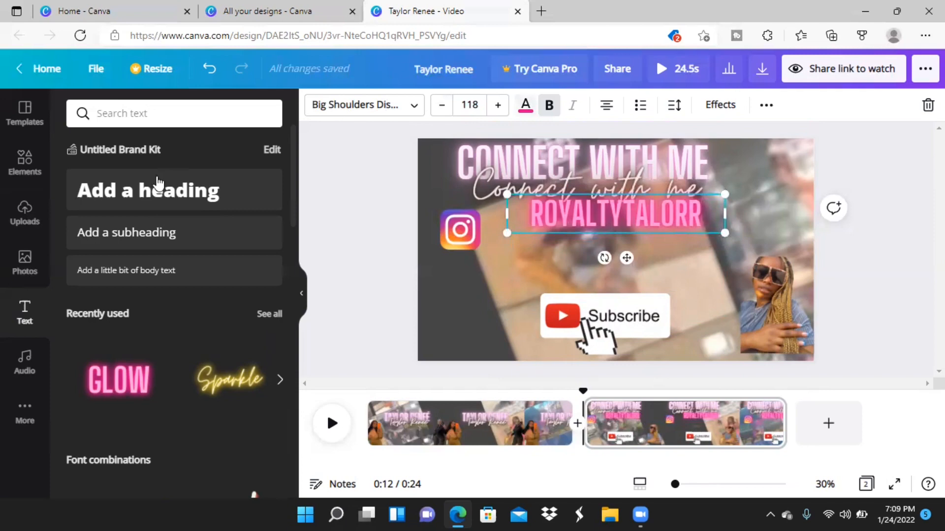
{"action": "left_click", "coordinate": [157, 179]}
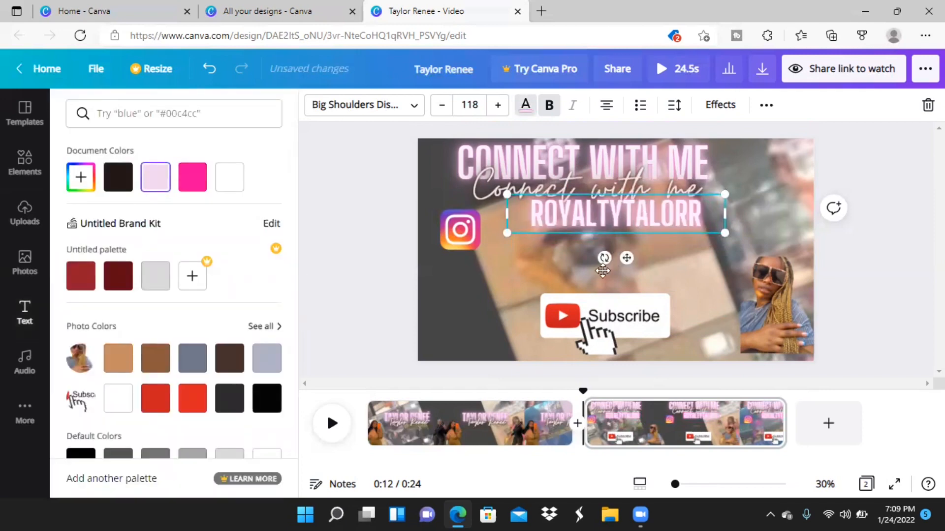
{"action": "left_click_drag", "start_coordinate": [627, 259], "coordinate": [597, 275]}
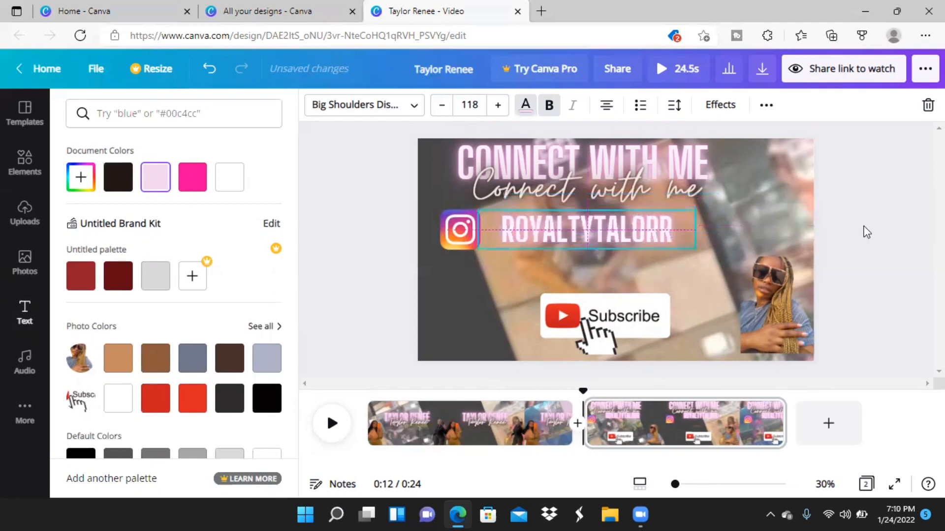
Add the recently used white Snapchat logo, shrink it, and place it below the Instagram logo.
{"action": "left_click", "coordinate": [43, 233]}
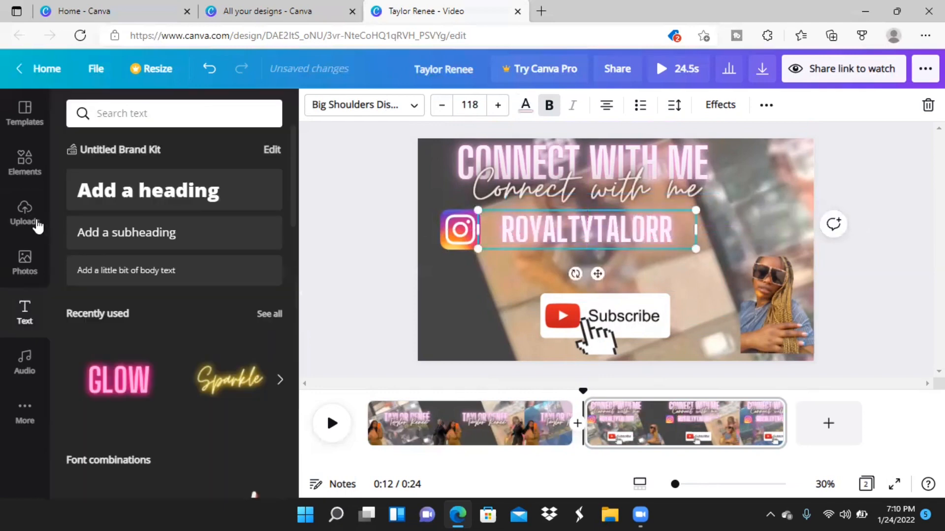
{"action": "left_click", "coordinate": [41, 166]}
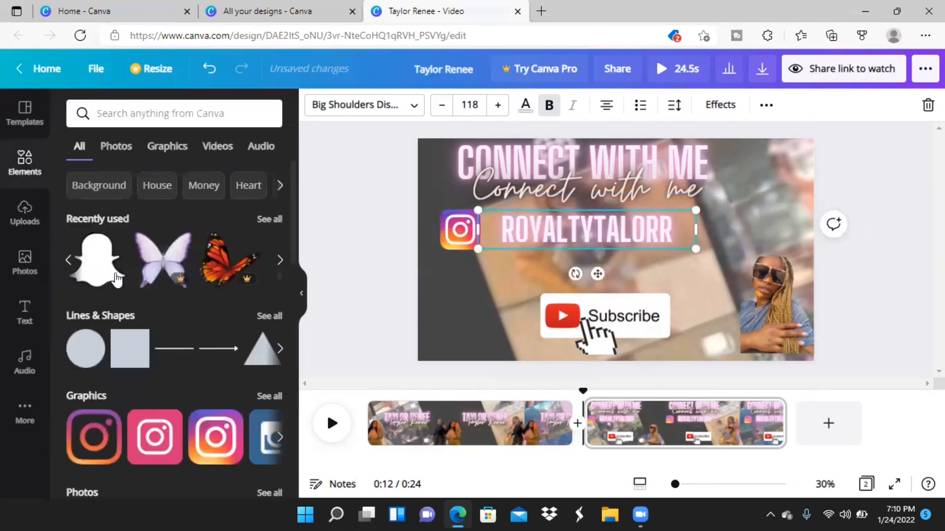
{"action": "left_click", "coordinate": [110, 276]}
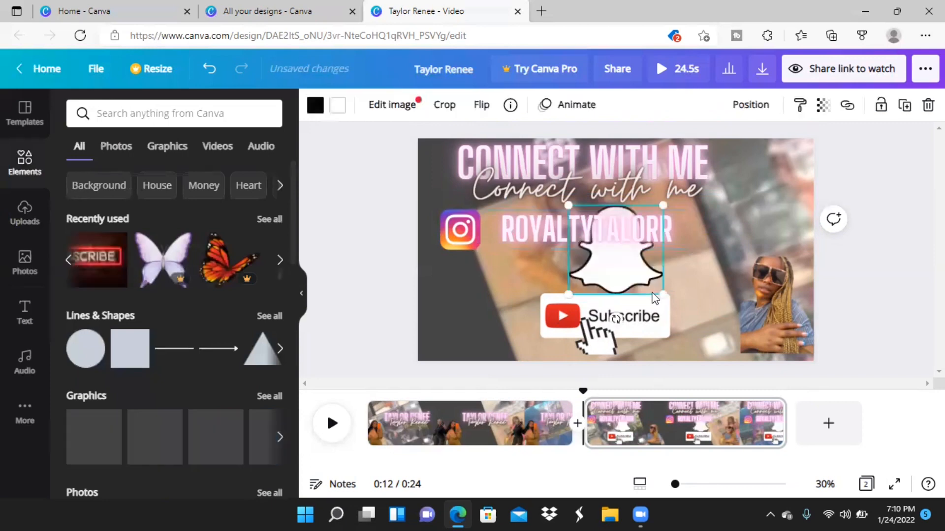
{"action": "left_click_drag", "start_coordinate": [657, 293], "coordinate": [640, 273]}
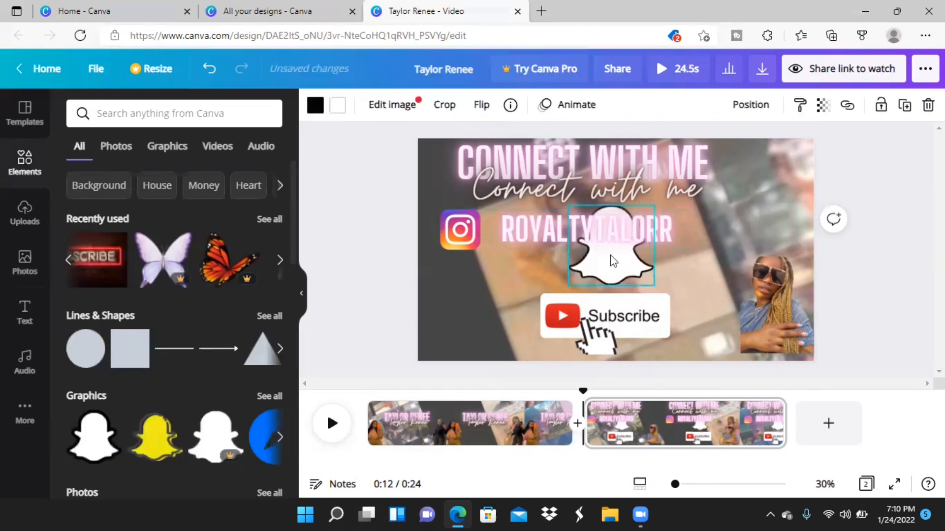
{"action": "left_click_drag", "start_coordinate": [521, 286], "coordinate": [473, 305]}
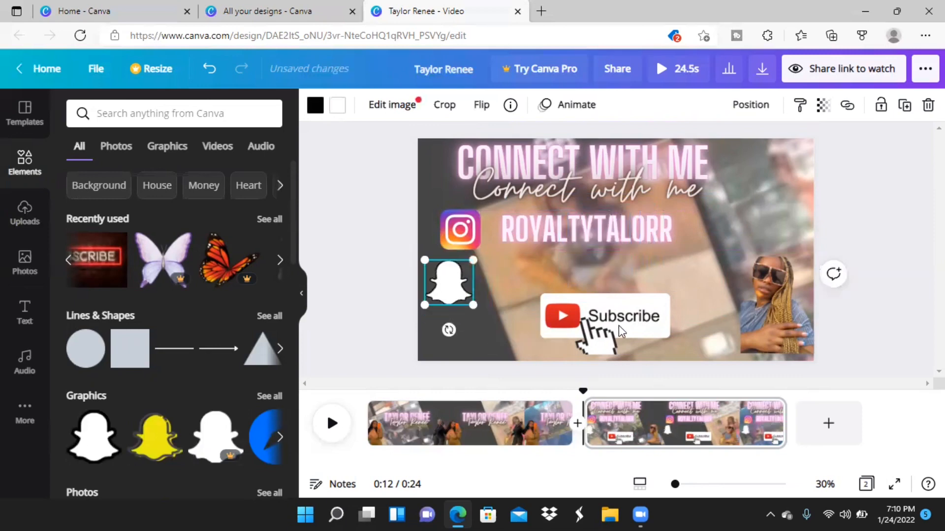
Shrink the Subscribe graphic at the page's lower edge, and align the slightly reduced Snapchat logo under the Instagram logo.
{"action": "left_click", "coordinate": [618, 325]}
{"action": "left_click_drag", "start_coordinate": [618, 326], "coordinate": [629, 340]}
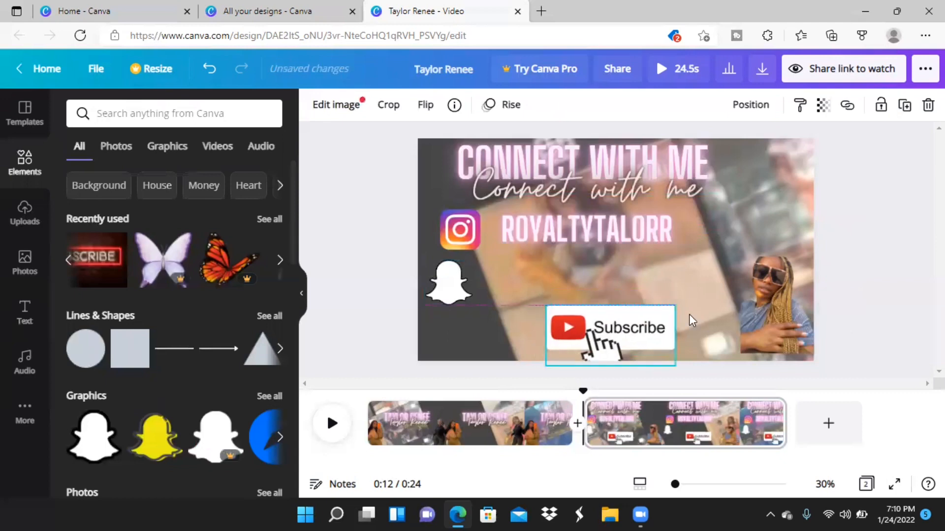
{"action": "left_click_drag", "start_coordinate": [674, 320], "coordinate": [650, 331]}
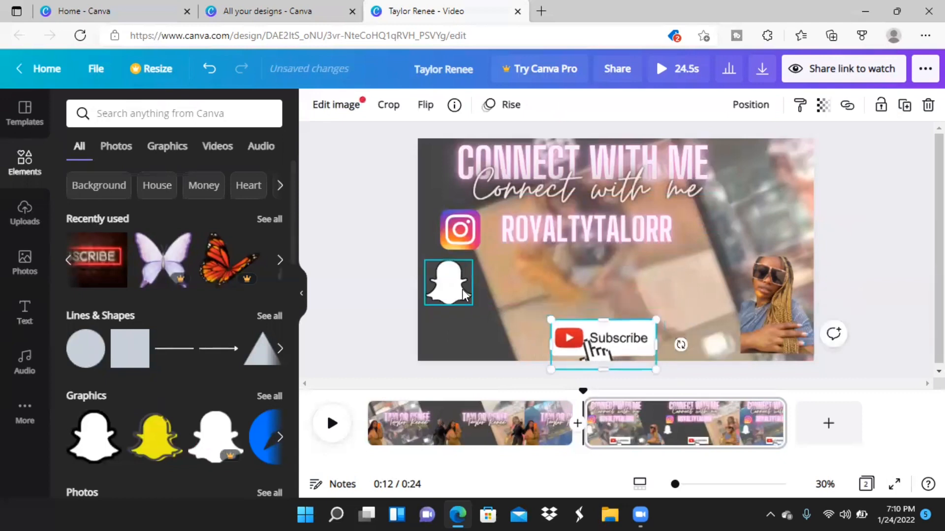
{"action": "mouse_move", "coordinate": [462, 294]}
{"action": "left_mouse_down"}
{"action": "mouse_move", "coordinate": [477, 292]}
{"action": "mouse_move", "coordinate": [477, 301]}
{"action": "mouse_move", "coordinate": [464, 290]}
{"action": "left_mouse_up"}
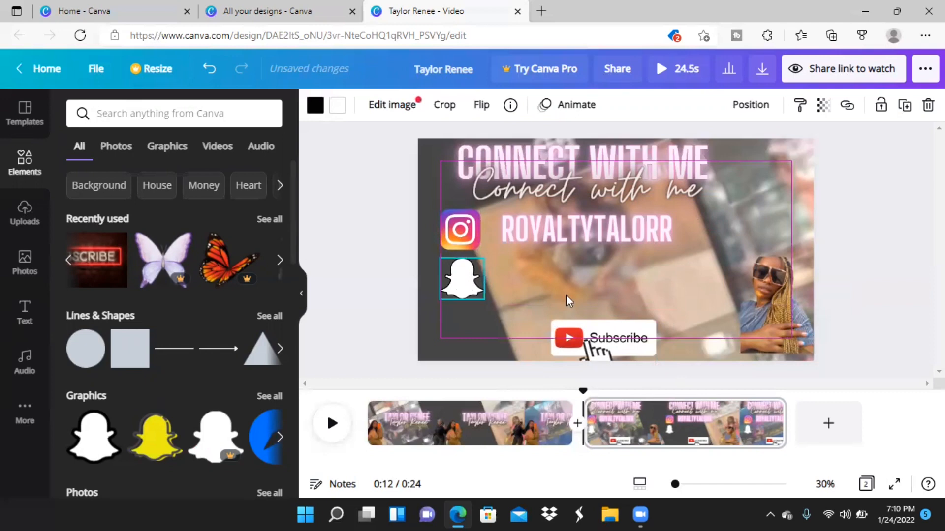
{"action": "left_click", "coordinate": [566, 295]}
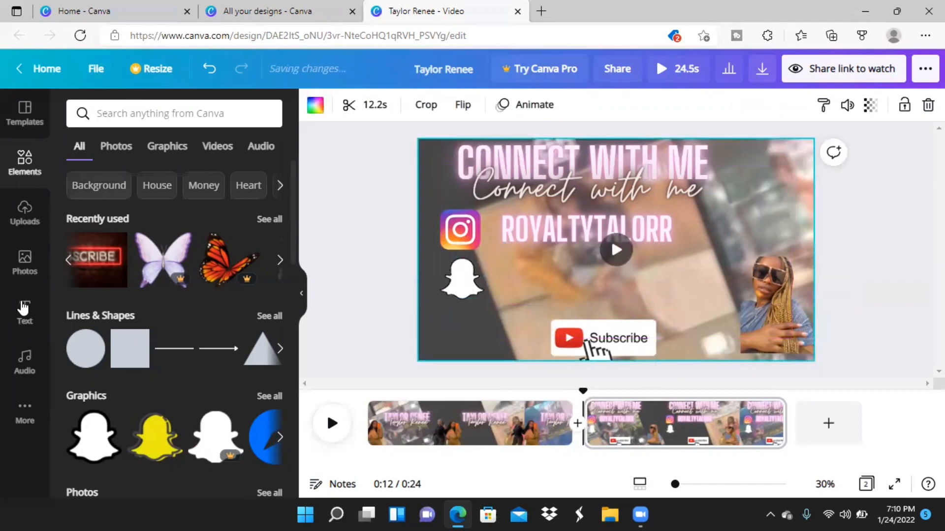
Add another GLOW neon text to the second page, with font size 118 and the document's pale pink color.
{"action": "left_click", "coordinate": [24, 309]}
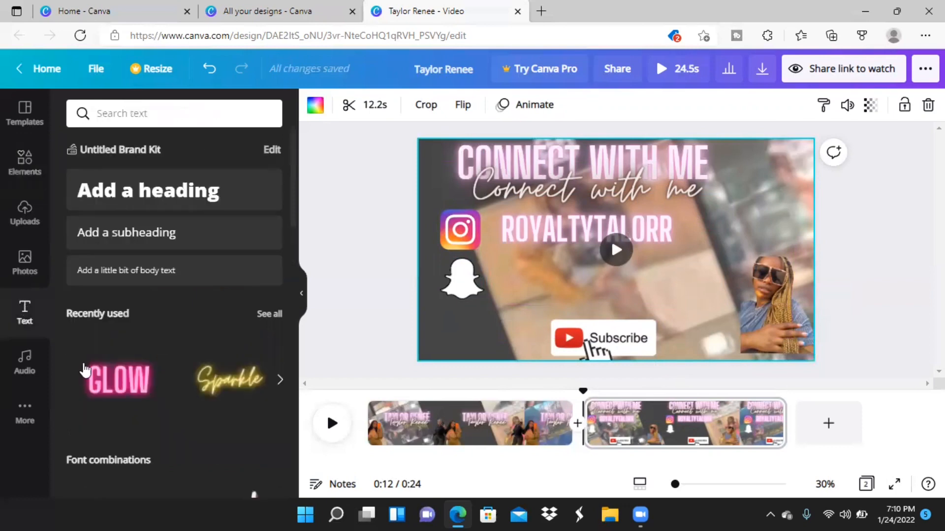
{"action": "left_click", "coordinate": [85, 370]}
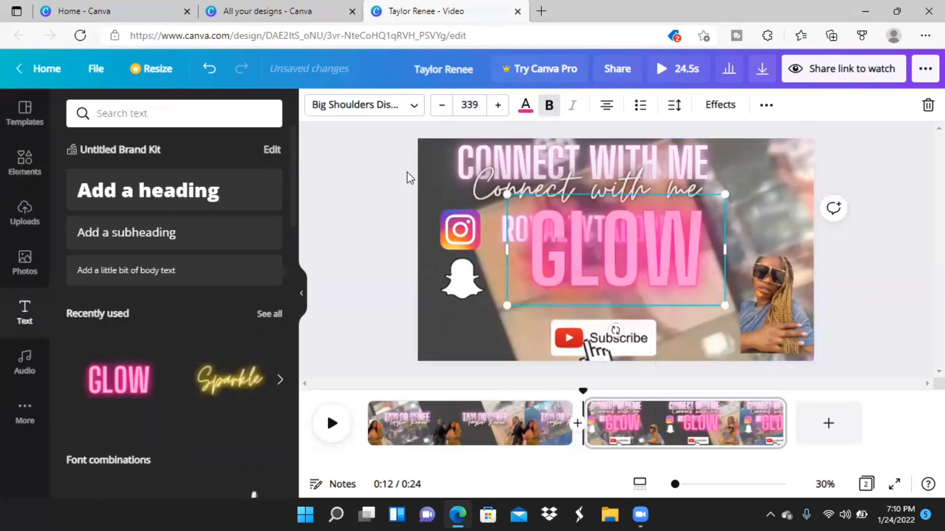
{"action": "left_click_drag", "start_coordinate": [622, 232], "coordinate": [680, 272]}
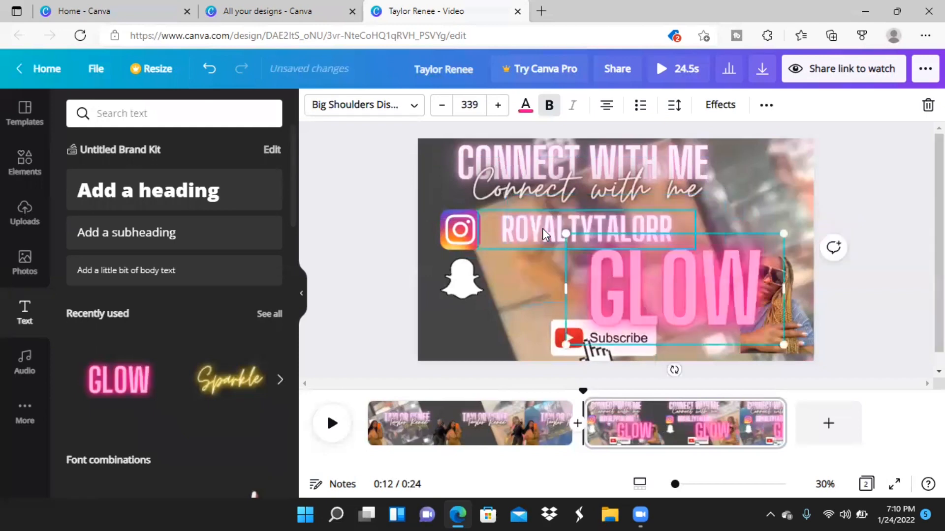
{"action": "left_click", "coordinate": [544, 232]}
{"action": "left_click", "coordinate": [645, 266]}
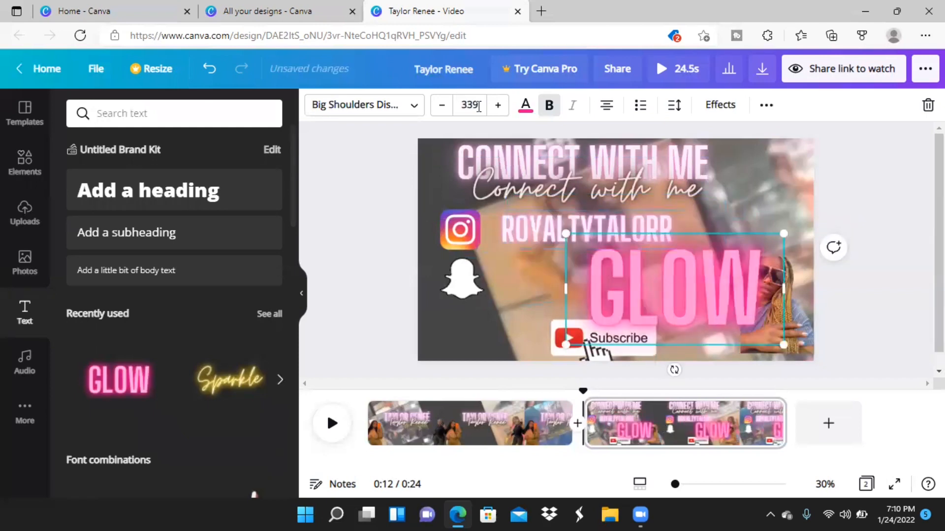
{"action": "left_click", "coordinate": [478, 107]}
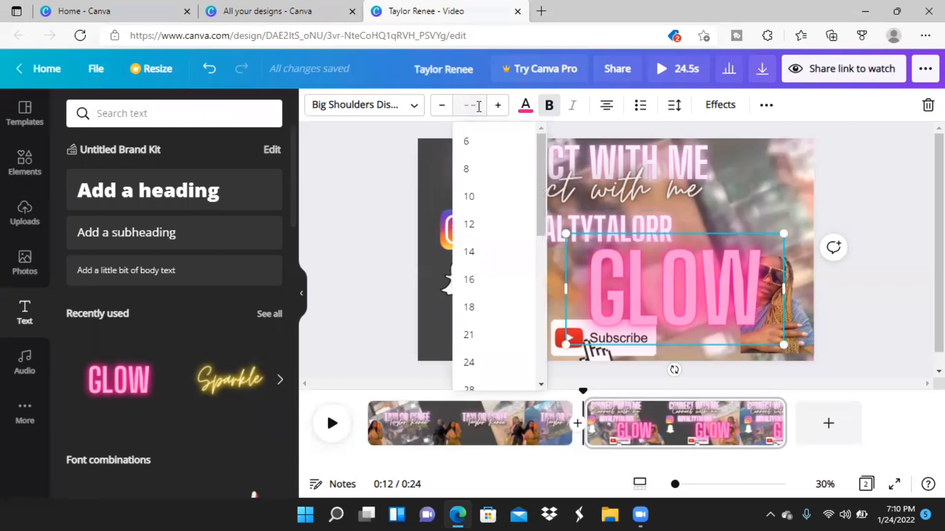
{"action": "type", "text": "118"}
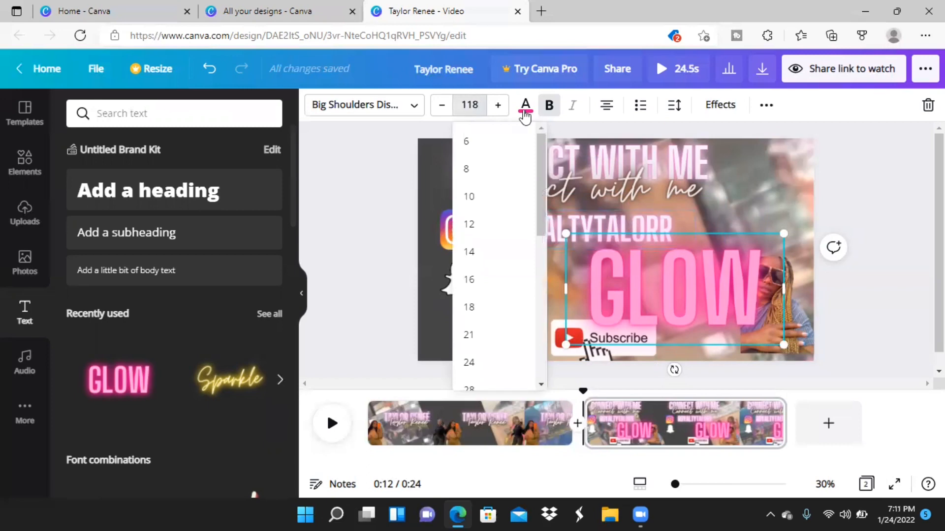
{"action": "left_click", "coordinate": [525, 107]}
{"action": "left_click", "coordinate": [192, 176]}
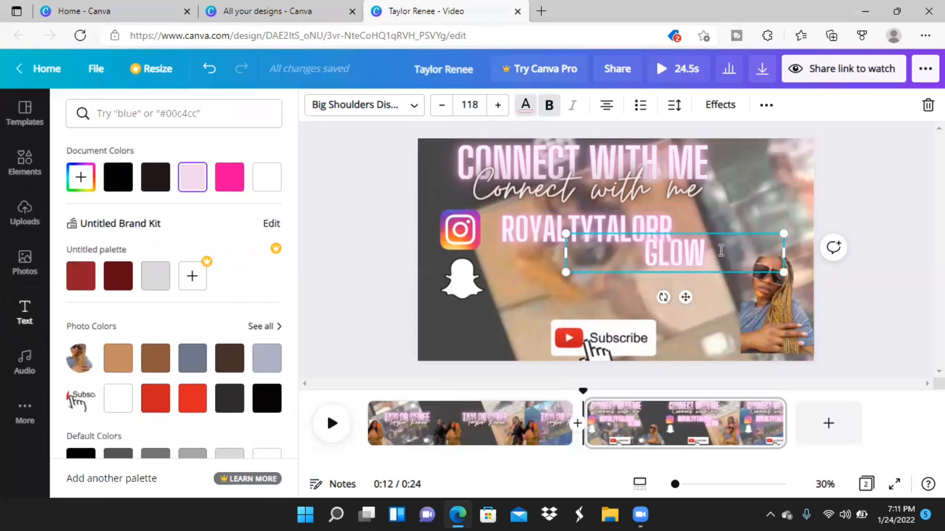
Replace the GLOW wording with the Snapchat username in capitals and place the text beside the Snapchat logo.
{"action": "key", "text": "BackSpace"}
{"action": "key", "text": "BackSpace"}
{"action": "key", "text": "BackSpace"}
{"action": "key", "text": "BackSpace"}
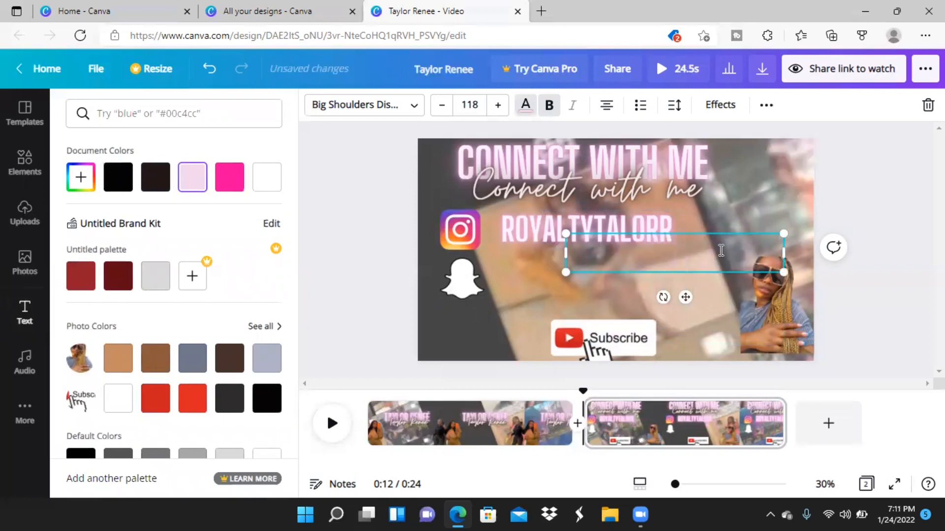
{"action": "type", "text": "NU"}
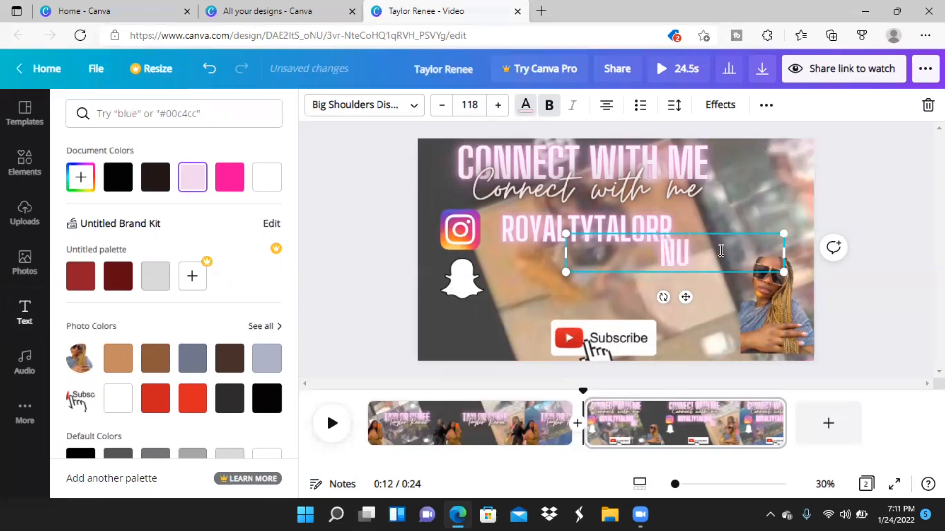
{"action": "type", "text": "MI"}
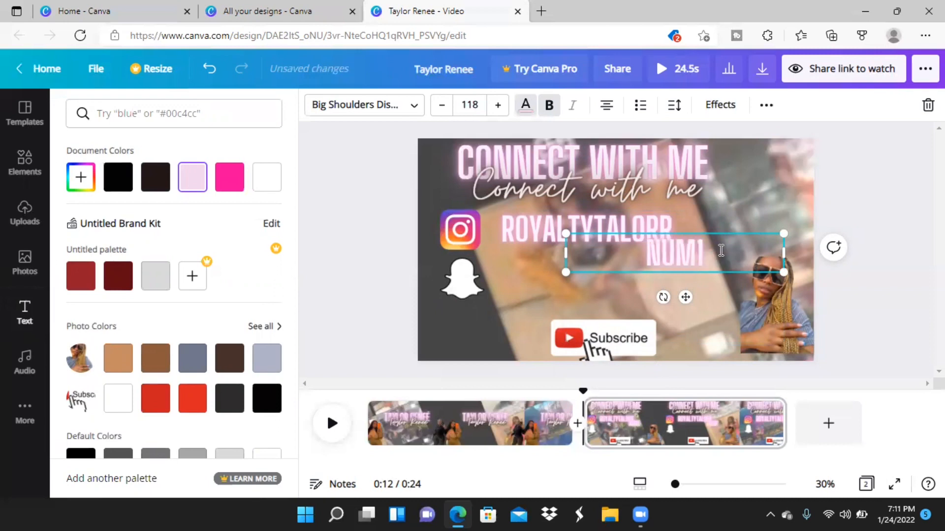
{"action": "type", "text": "TA"}
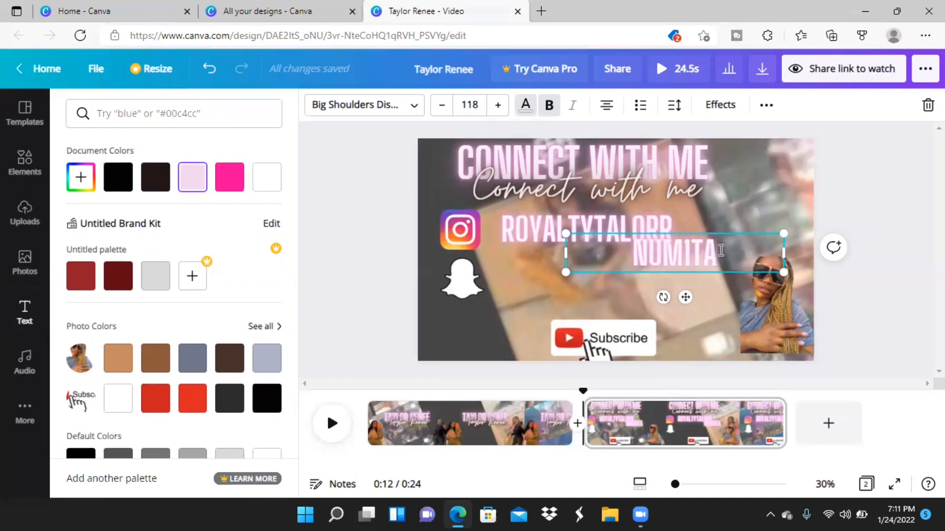
{"action": "type", "text": "IOR"}
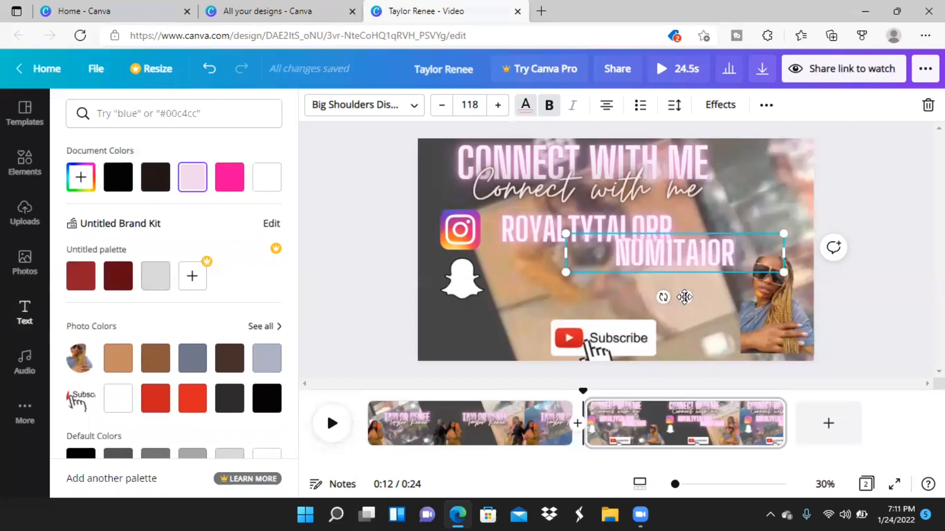
{"action": "left_click_drag", "start_coordinate": [684, 297], "coordinate": [572, 319]}
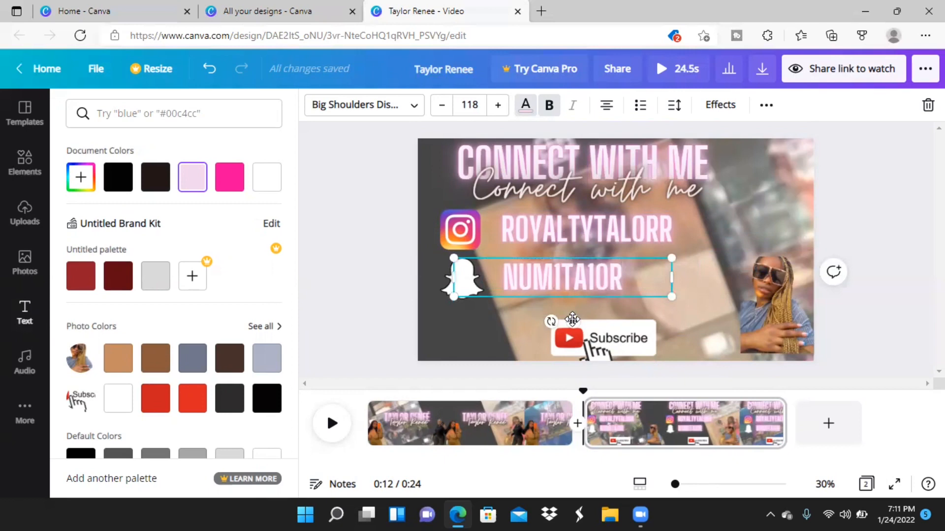
{"action": "left_click", "coordinate": [840, 208]}
{"action": "left_click", "coordinate": [839, 207]}
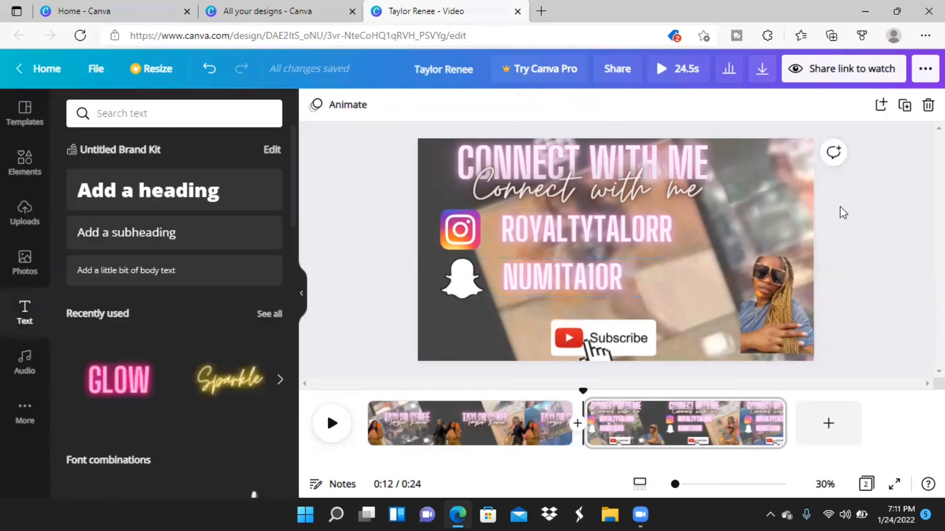
Apply the Typewriter animation to the Snapchat and Instagram username texts on the second page.
{"action": "left_click", "coordinate": [581, 290]}
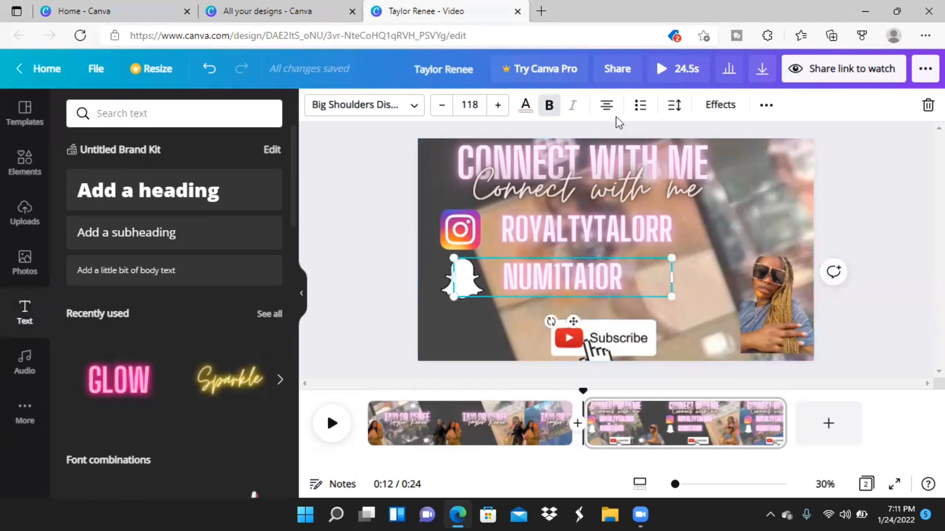
{"action": "left_click", "coordinate": [710, 107]}
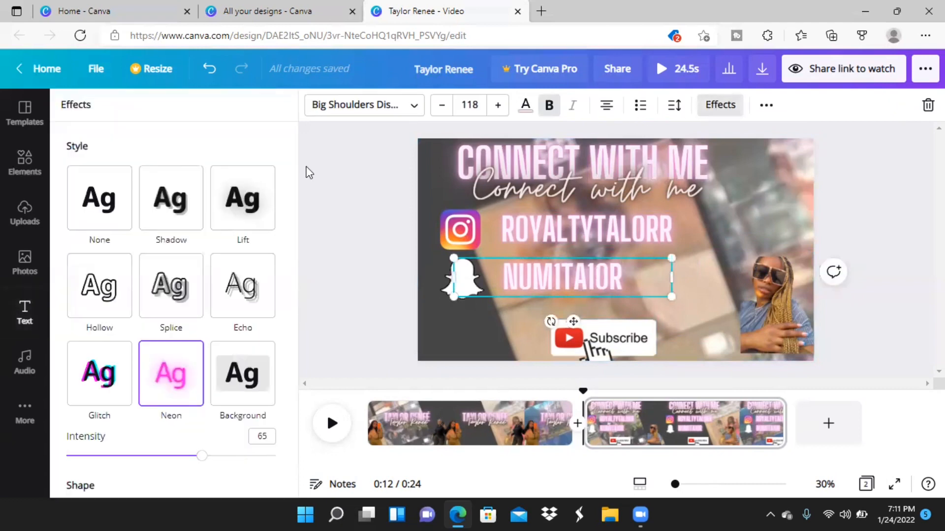
{"action": "left_click", "coordinate": [767, 105]}
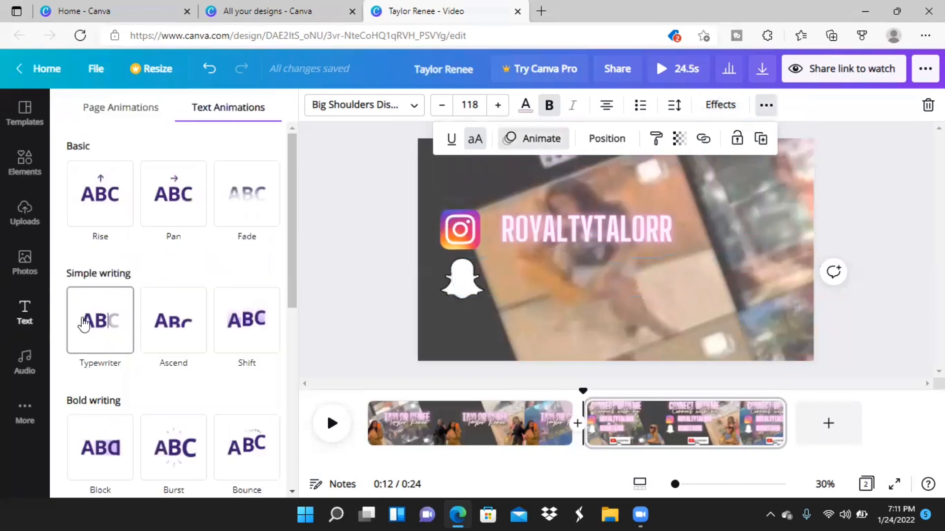
{"action": "left_click", "coordinate": [83, 325]}
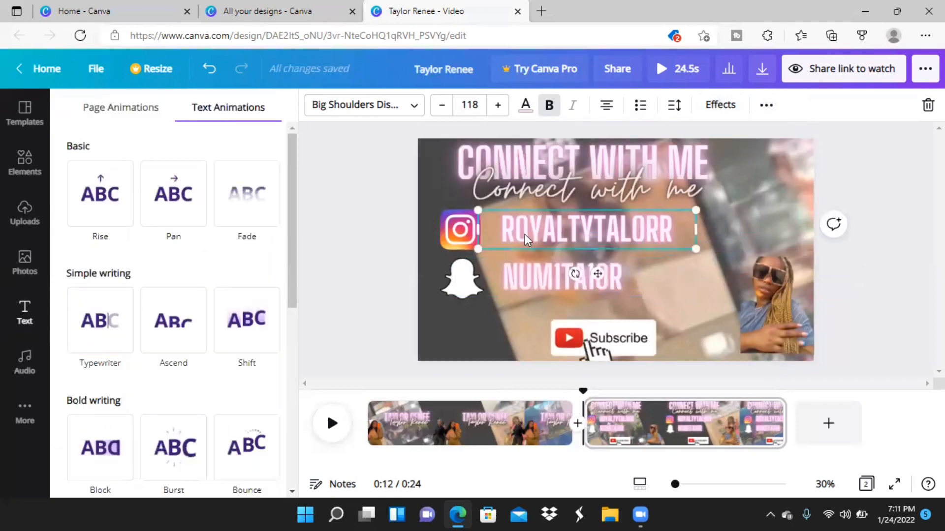
{"action": "left_click", "coordinate": [90, 336]}
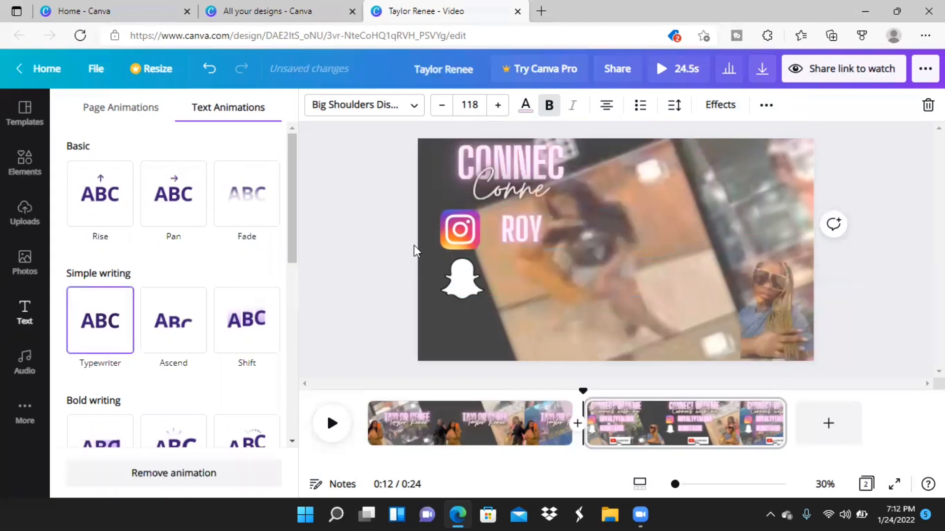
Apply the Tumble animation to the Instagram logo and the Snapchat logo on the second page.
{"action": "left_click", "coordinate": [450, 236]}
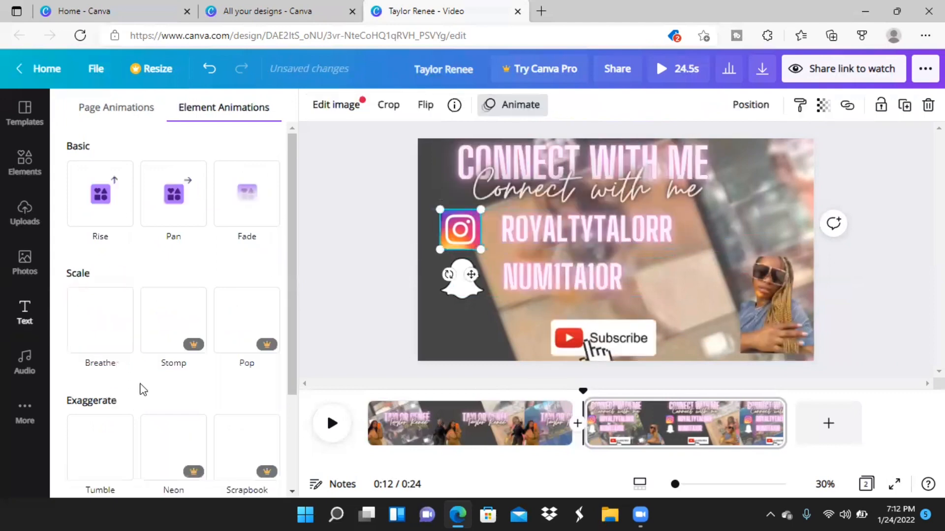
{"action": "left_click", "coordinate": [101, 445]}
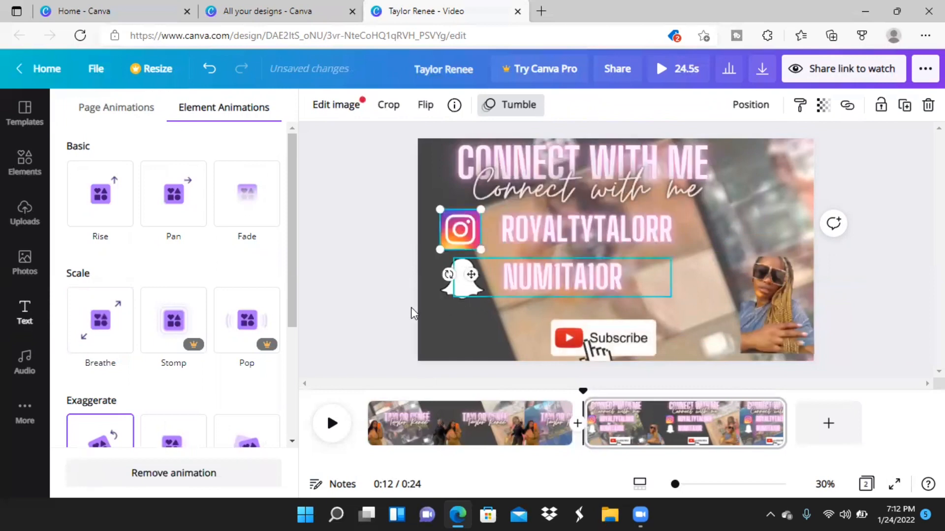
{"action": "left_click", "coordinate": [463, 283]}
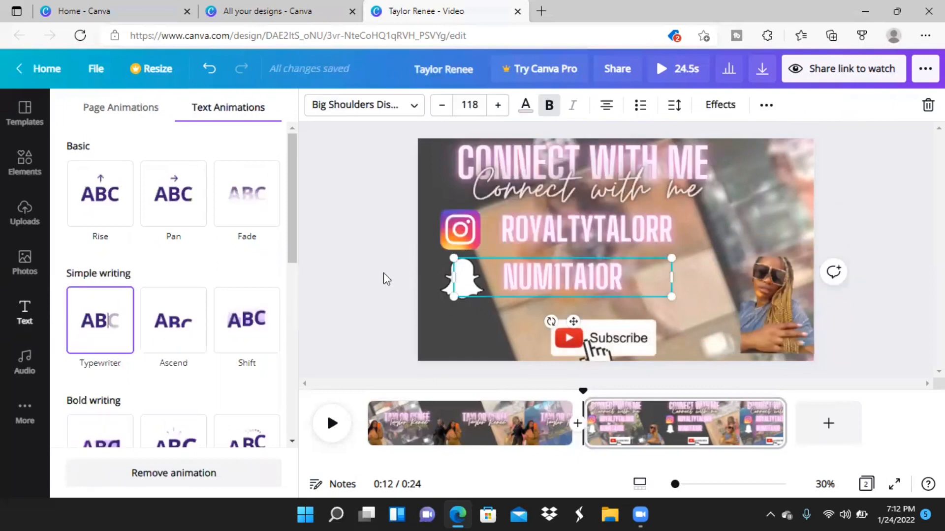
{"action": "left_click", "coordinate": [865, 234]}
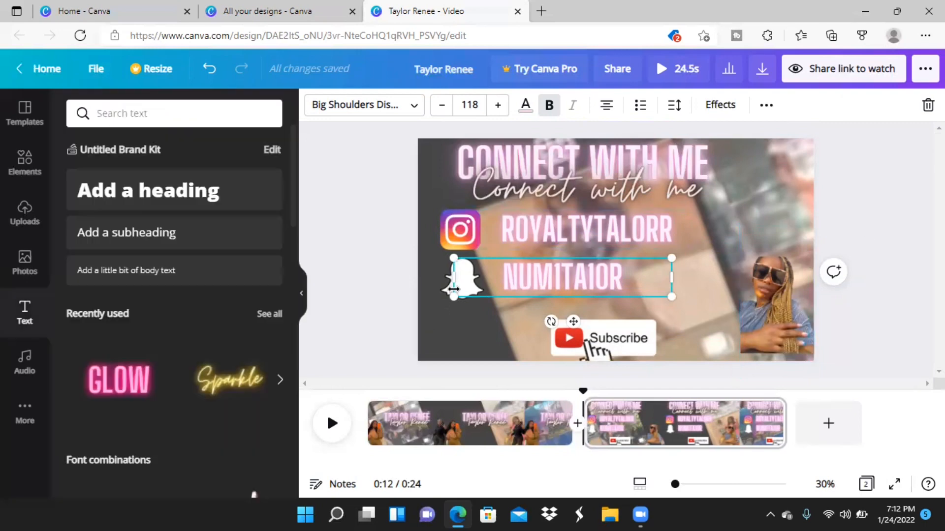
{"action": "left_click", "coordinate": [404, 325]}
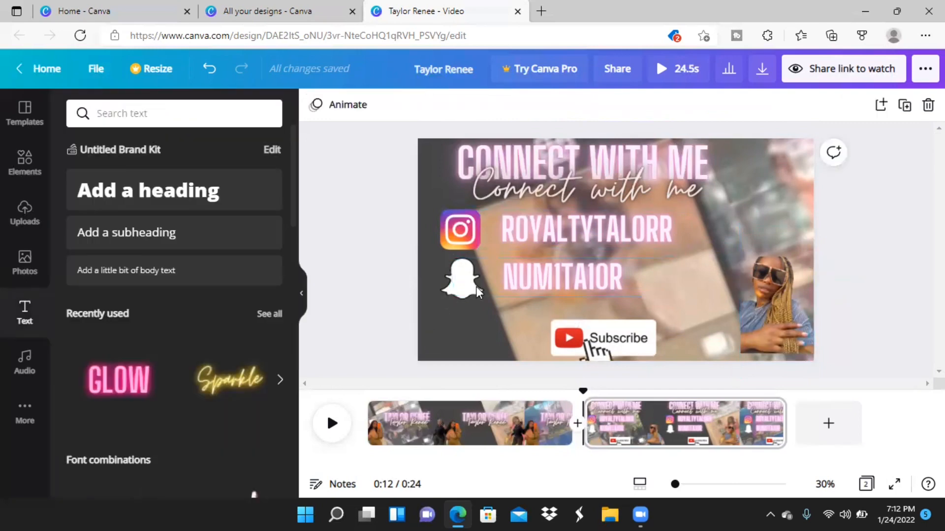
{"action": "left_click", "coordinate": [447, 287]}
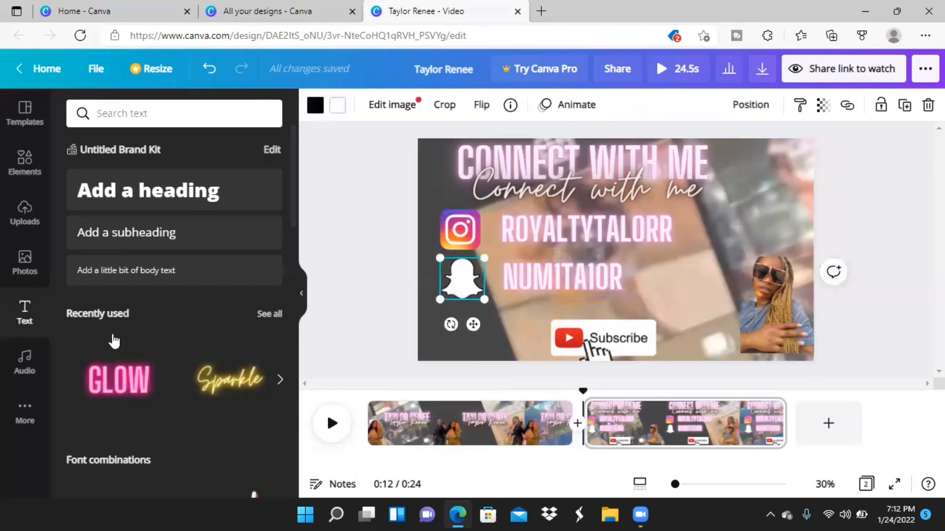
{"action": "left_click", "coordinate": [557, 102]}
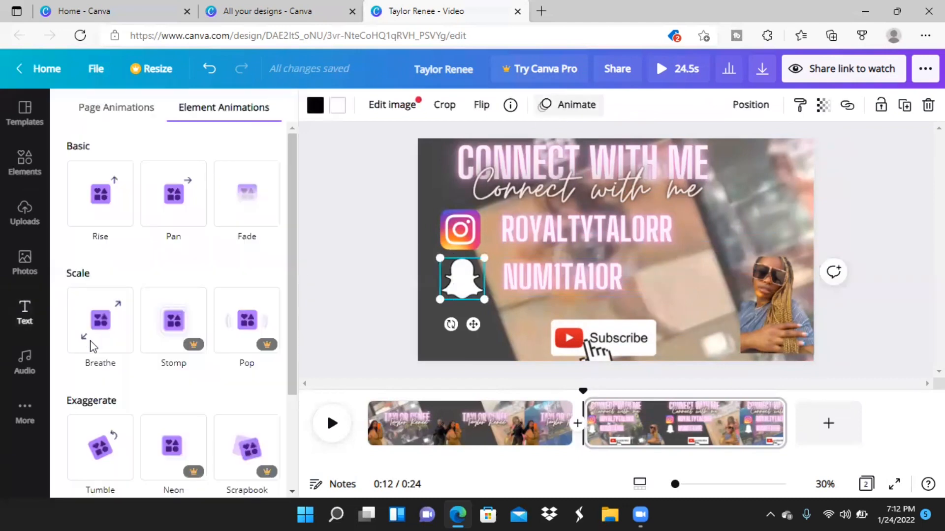
{"action": "left_click", "coordinate": [88, 467]}
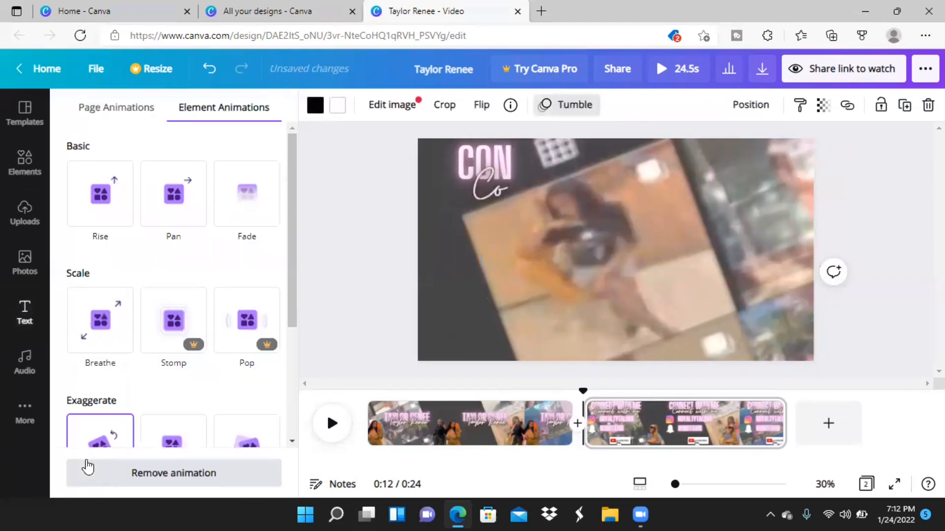
{"action": "left_click", "coordinate": [338, 310]}
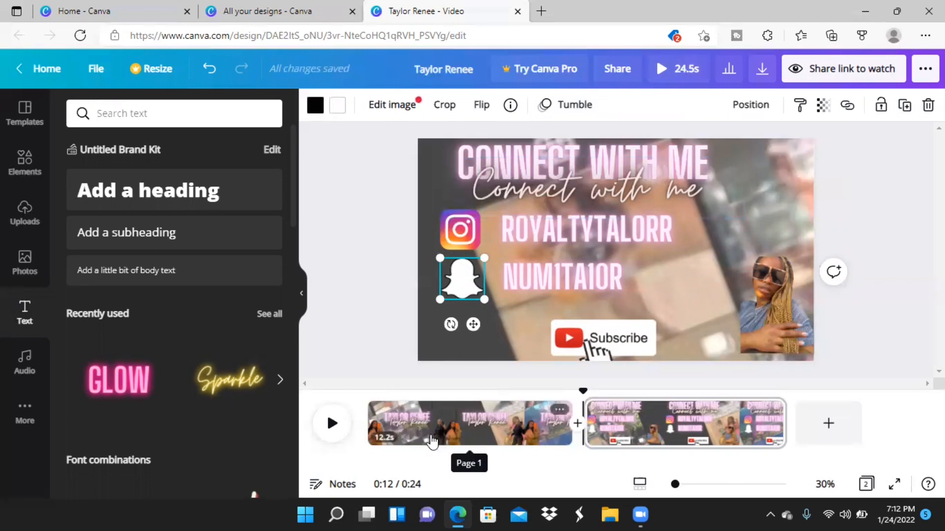
Download all pages of the design as an MP4 video from the first page, and return to the home page.
{"action": "left_click", "coordinate": [475, 436]}
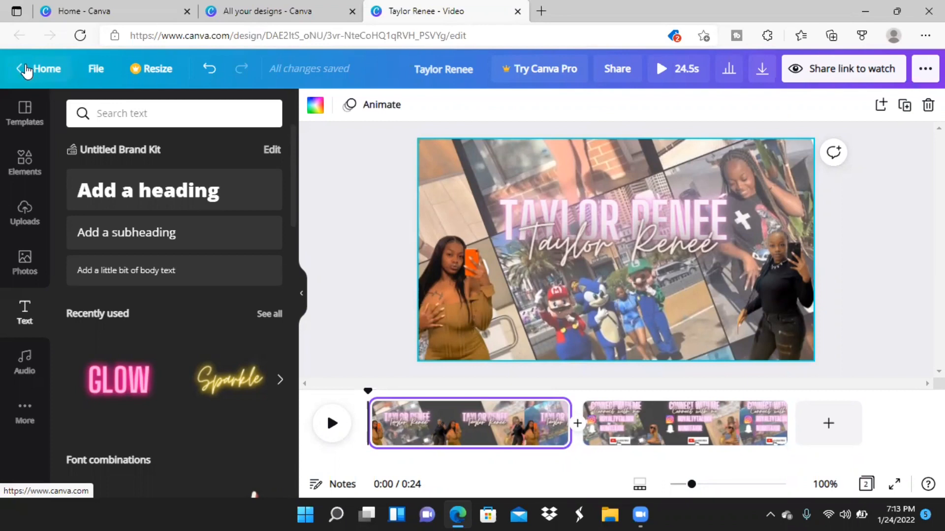
{"action": "left_click", "coordinate": [763, 72]}
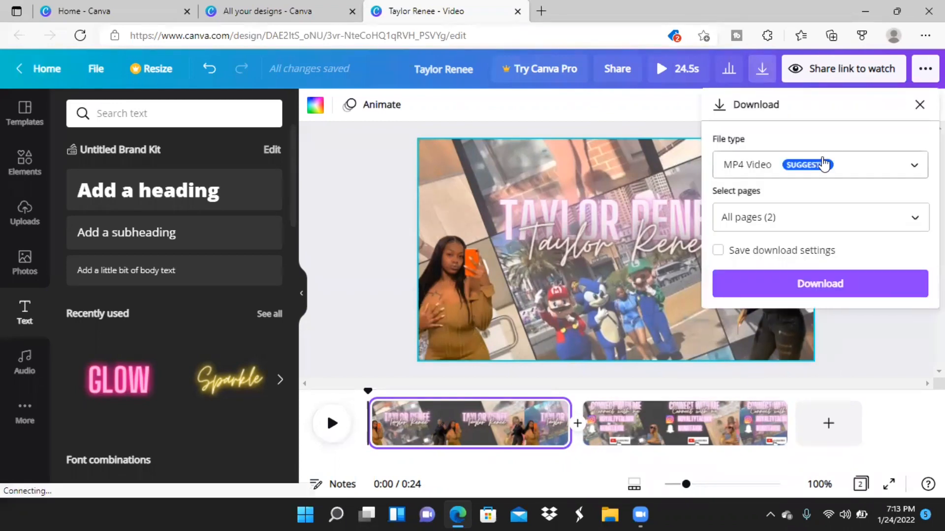
{"action": "left_click", "coordinate": [821, 287]}
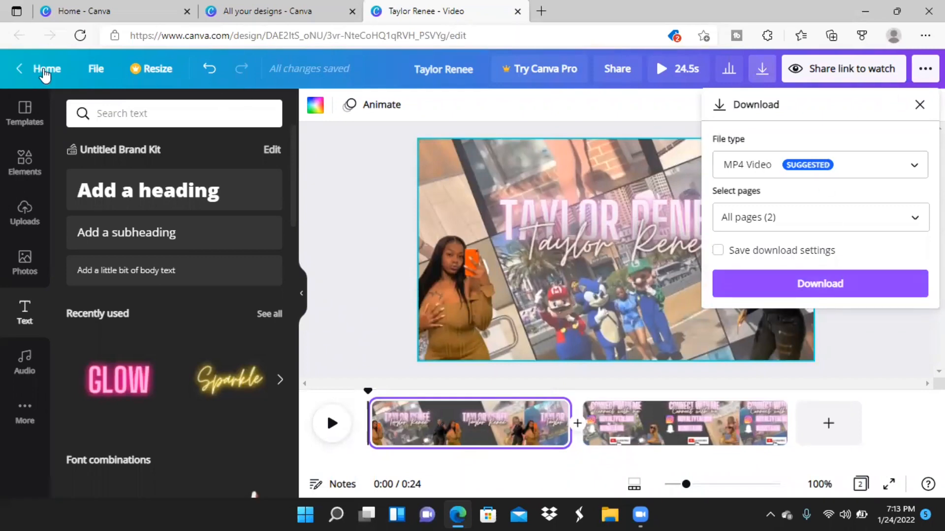
{"action": "left_click", "coordinate": [46, 69]}
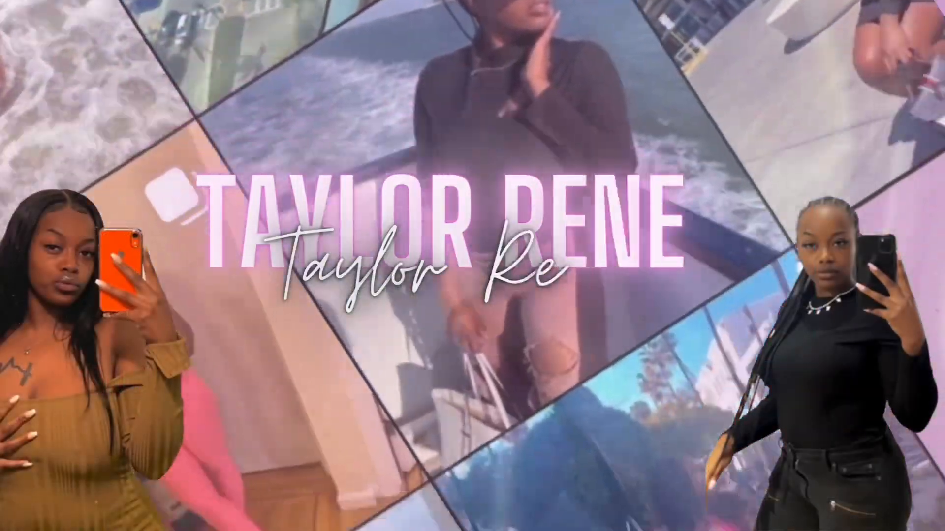